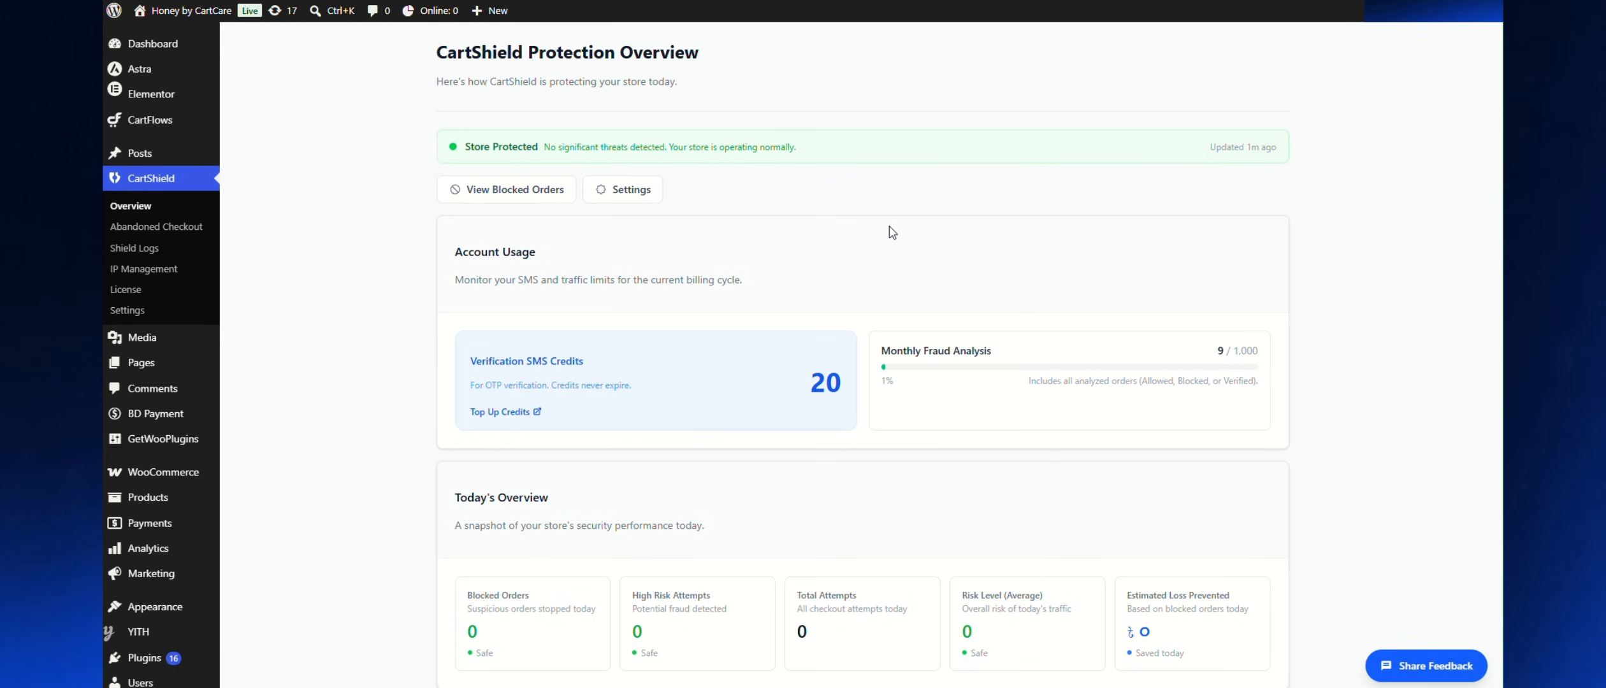
Review the CartShield protection overview, from account usage down to the recently blocked orders
scroll(356, 253, down, 1)
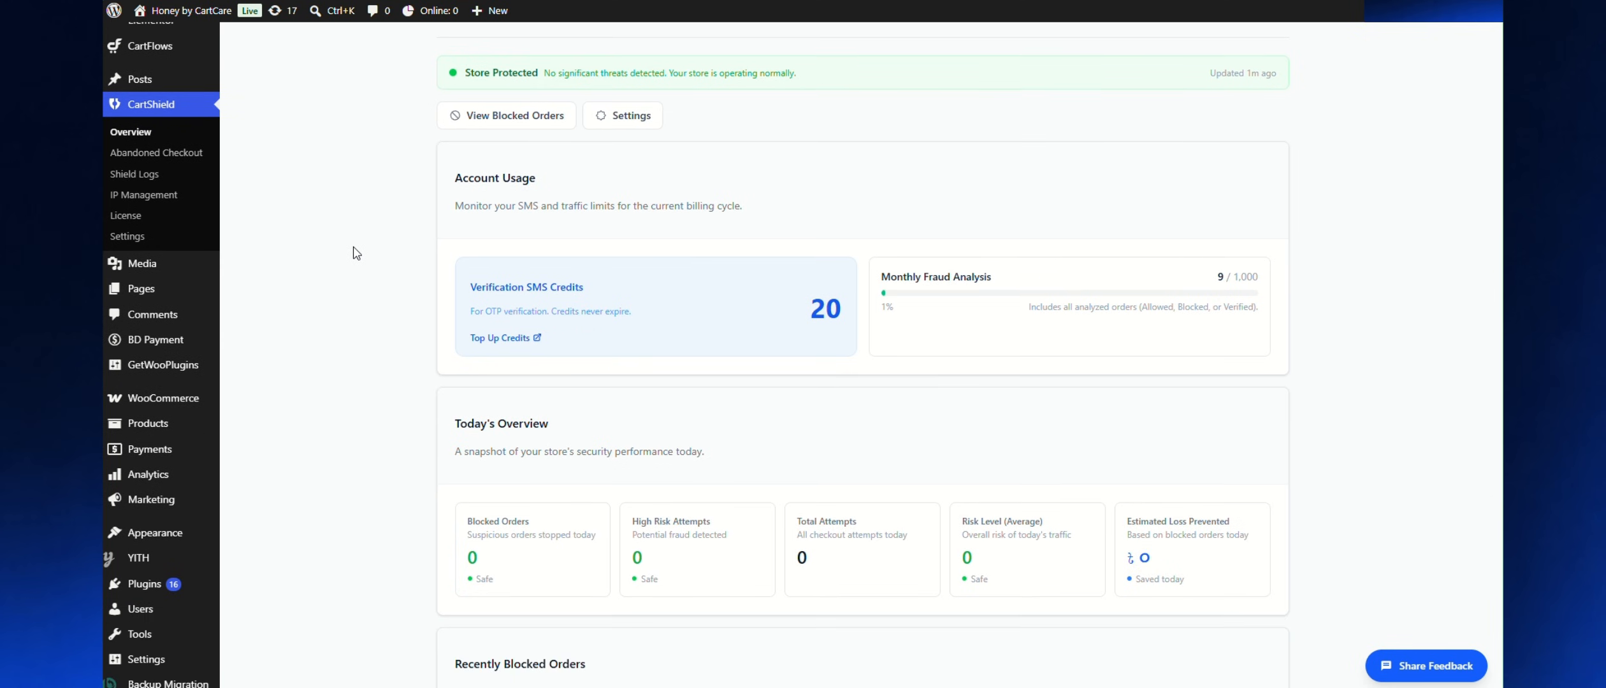
scroll(356, 253, up, 1)
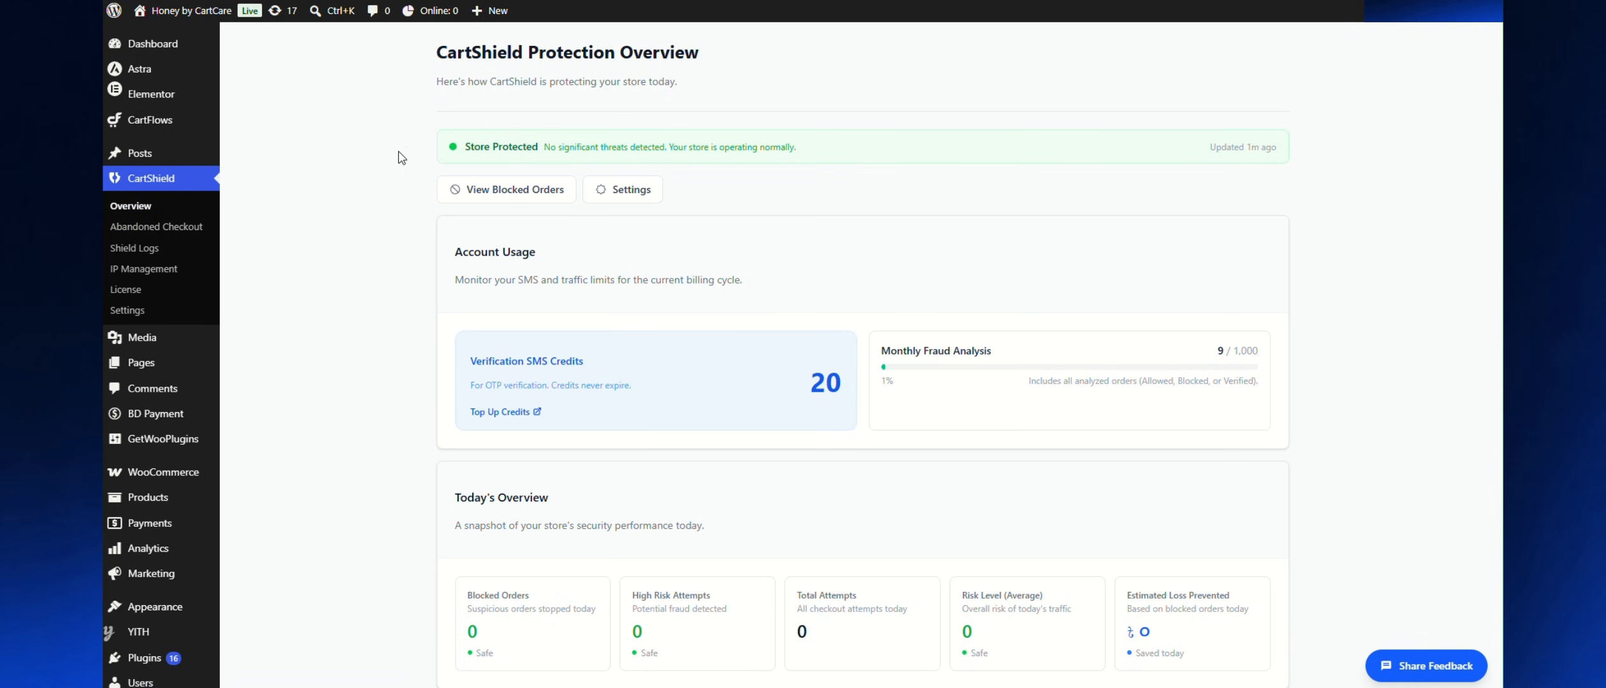
scroll(403, 160, down, 6)
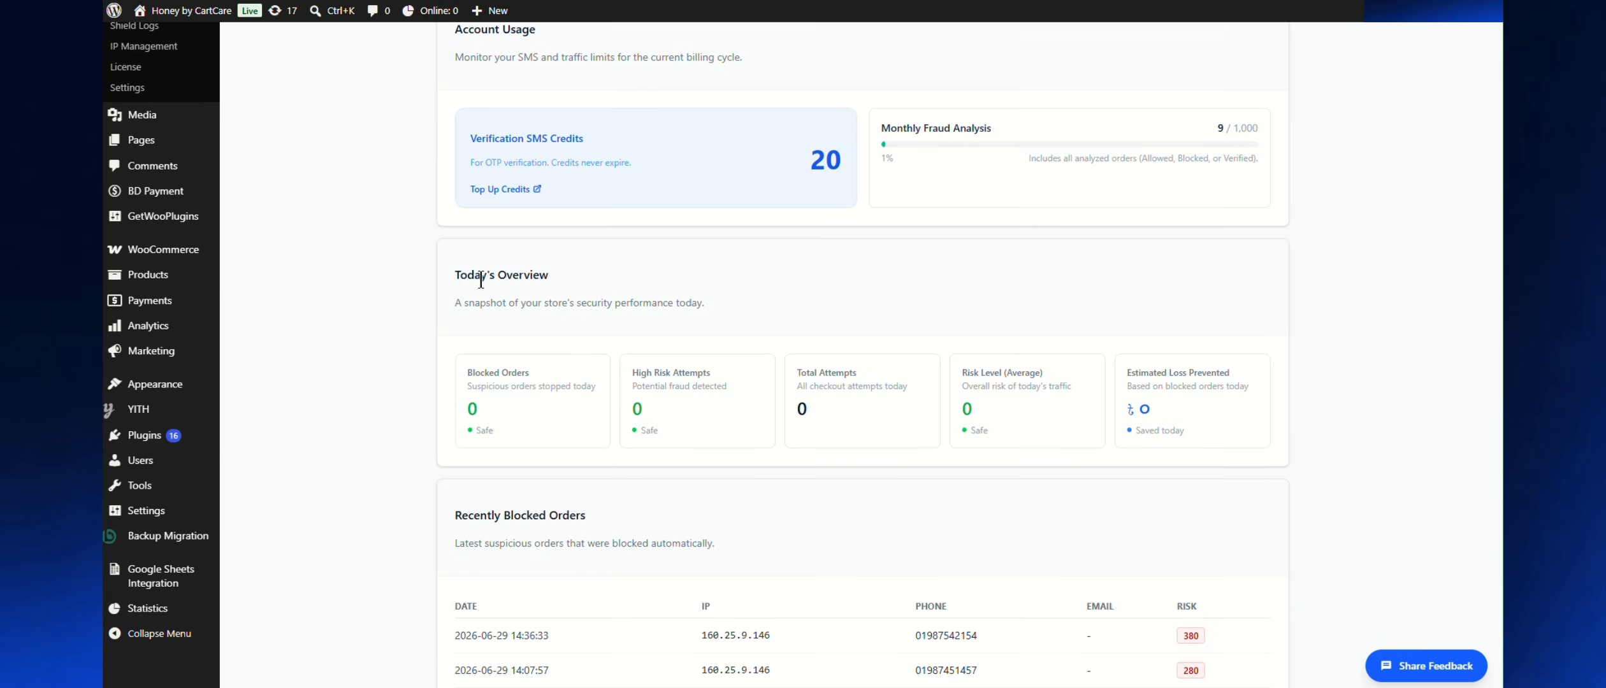
scroll(495, 295, up, 6)
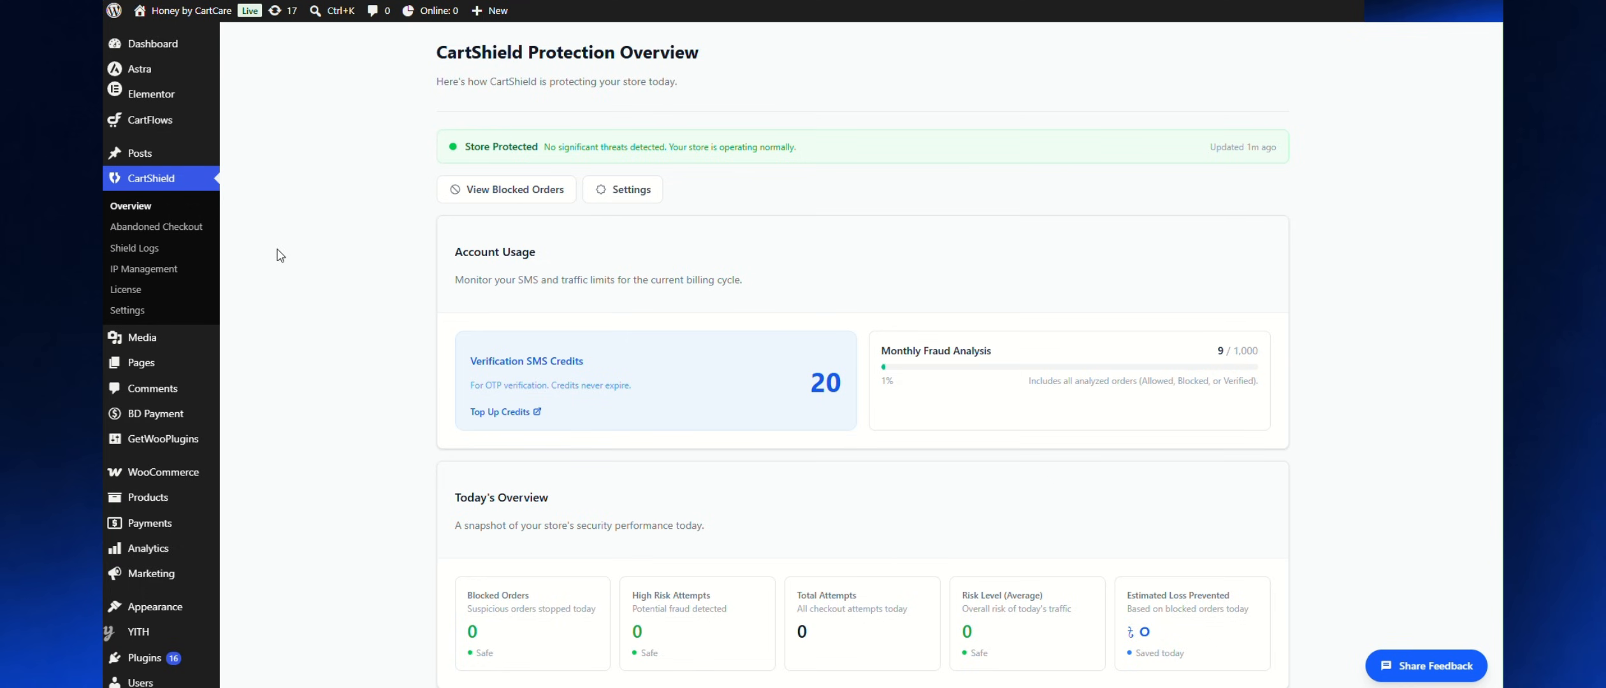
Open the Abandoned Checkout list, review the most recent abandoned order's customer info, items and activity timeline, and close its details
click(195, 234)
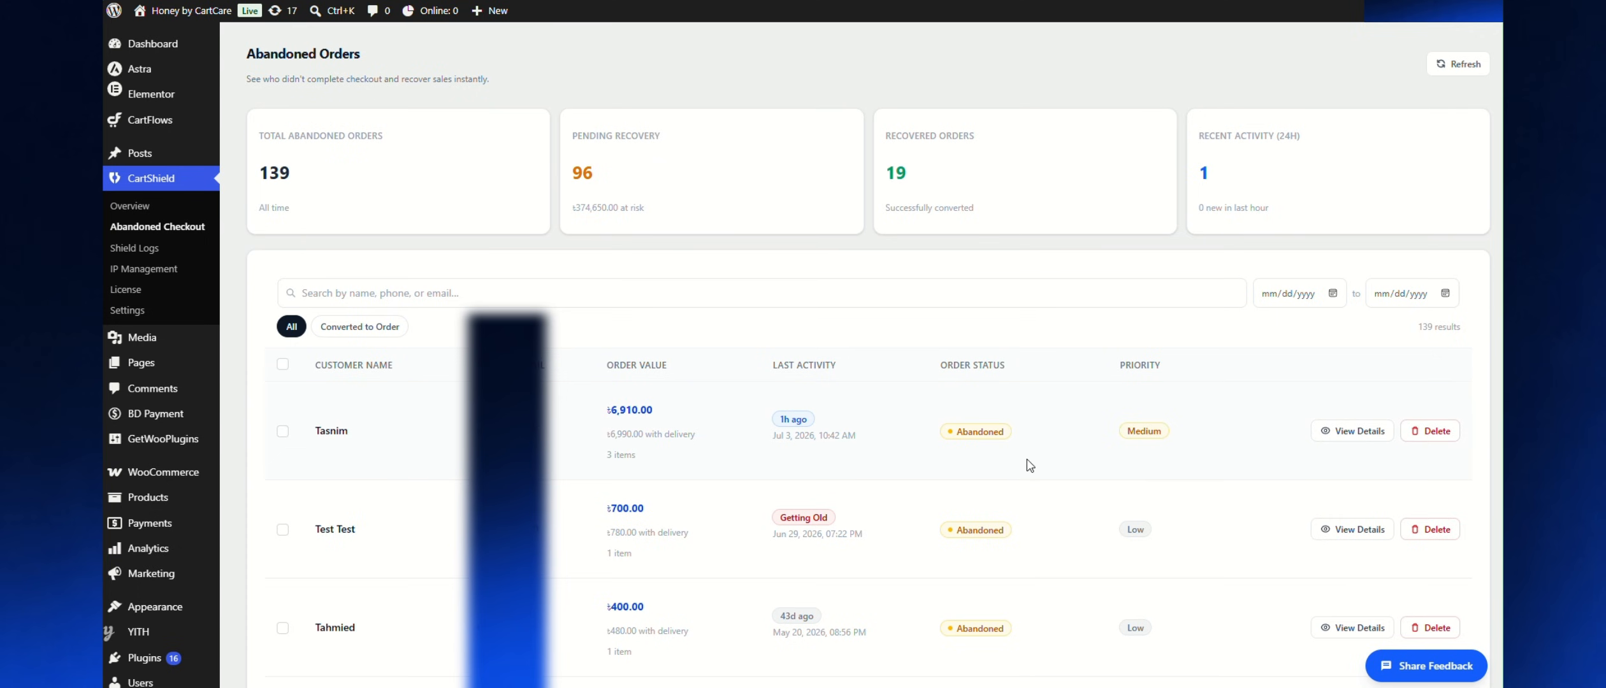
click(1347, 431)
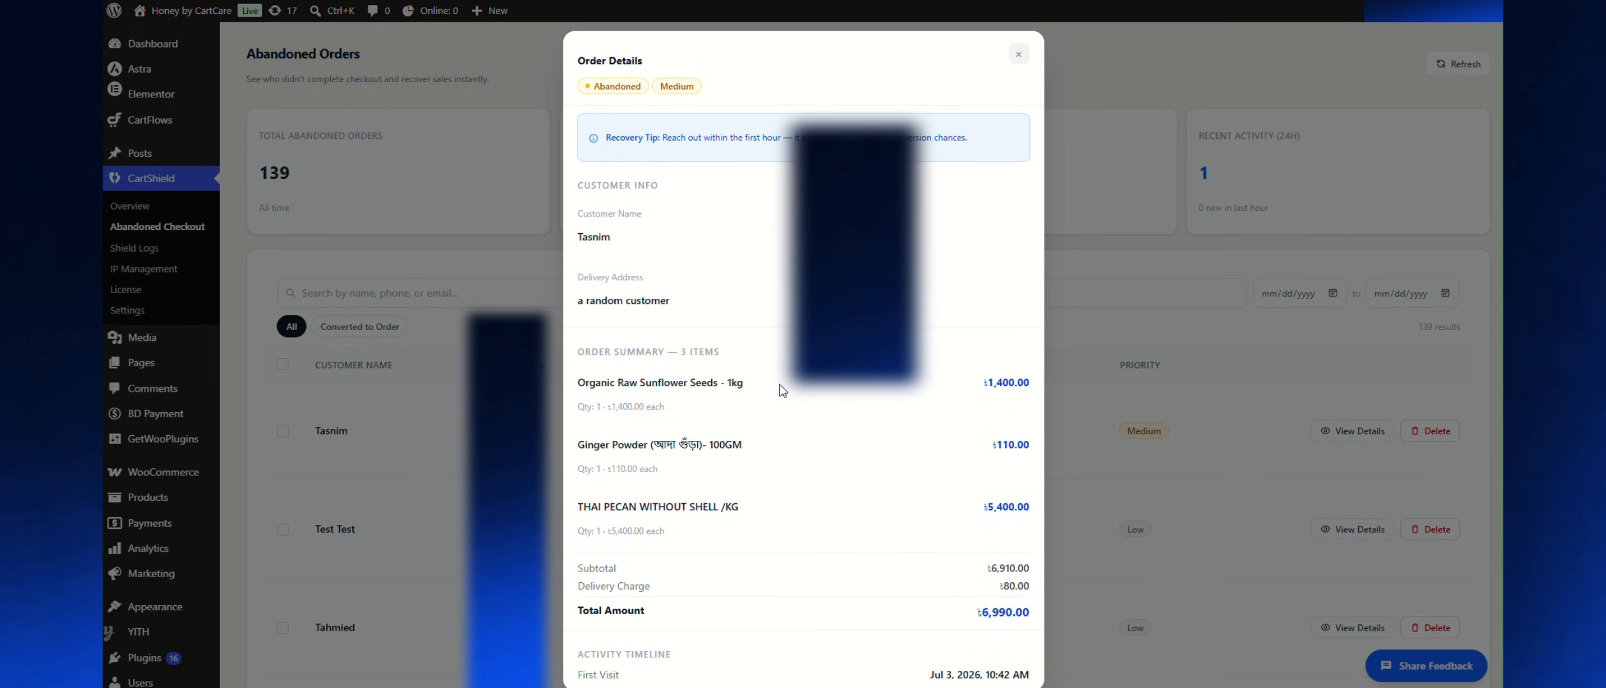
scroll(788, 440, down, 3)
scroll(829, 447, up, 5)
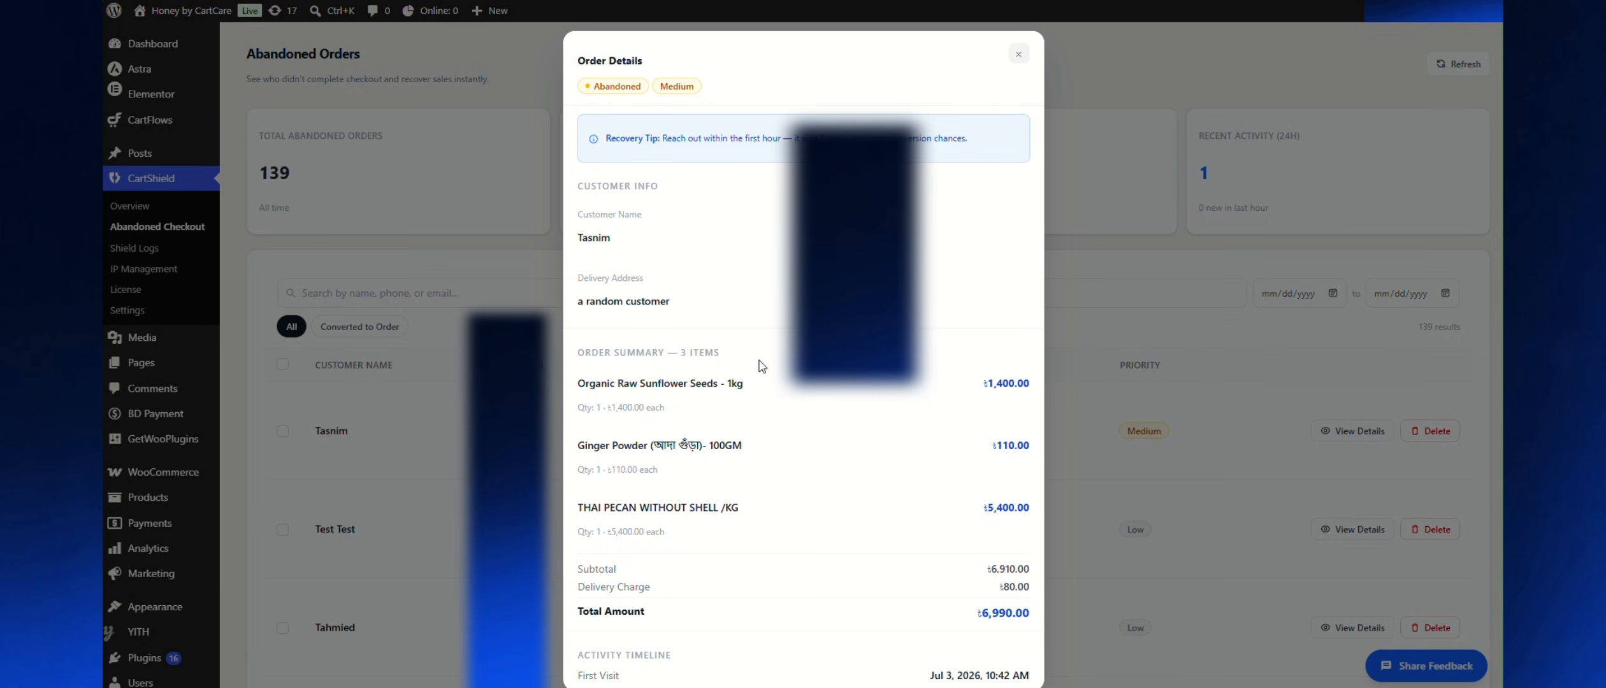
scroll(760, 366, down, 2)
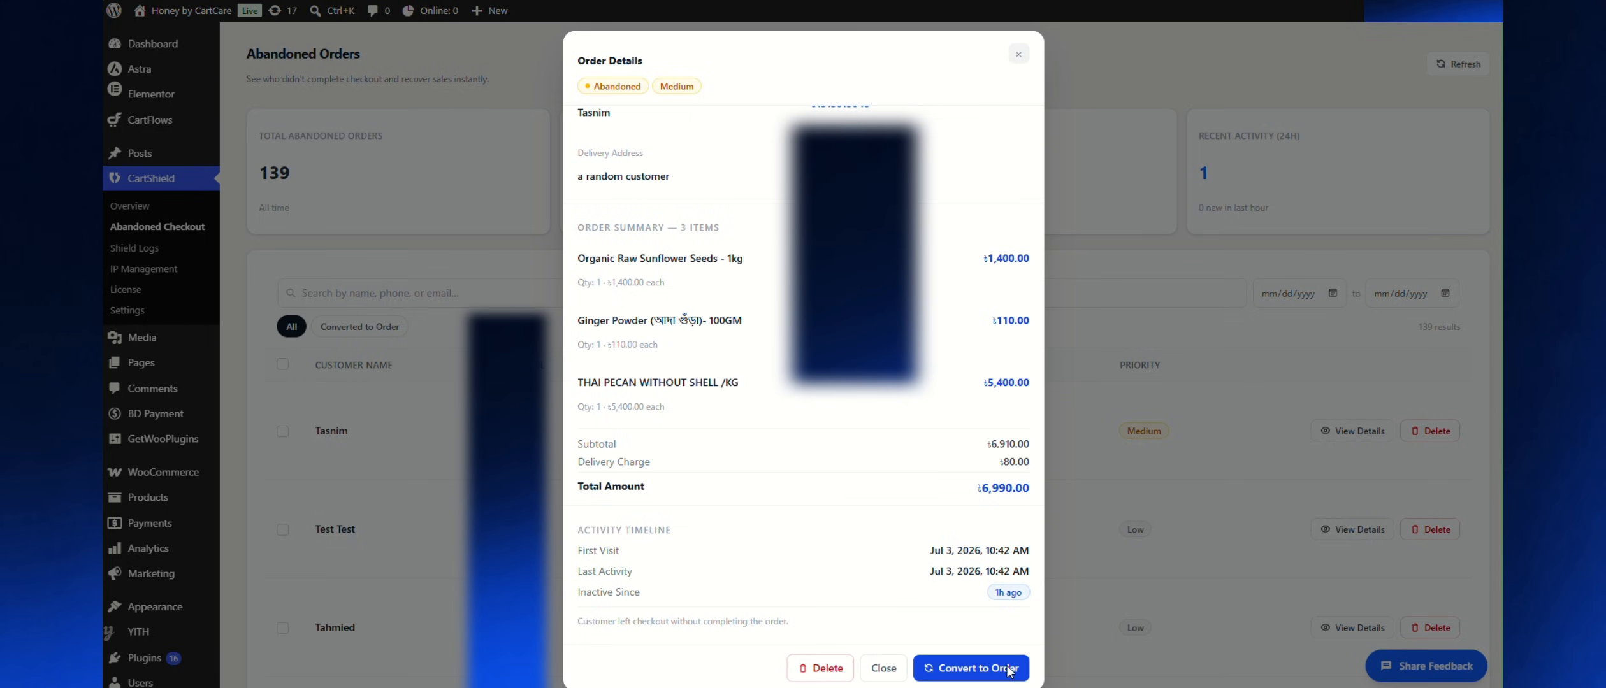
scroll(1079, 615, down, 1)
scroll(1079, 615, down, 1)
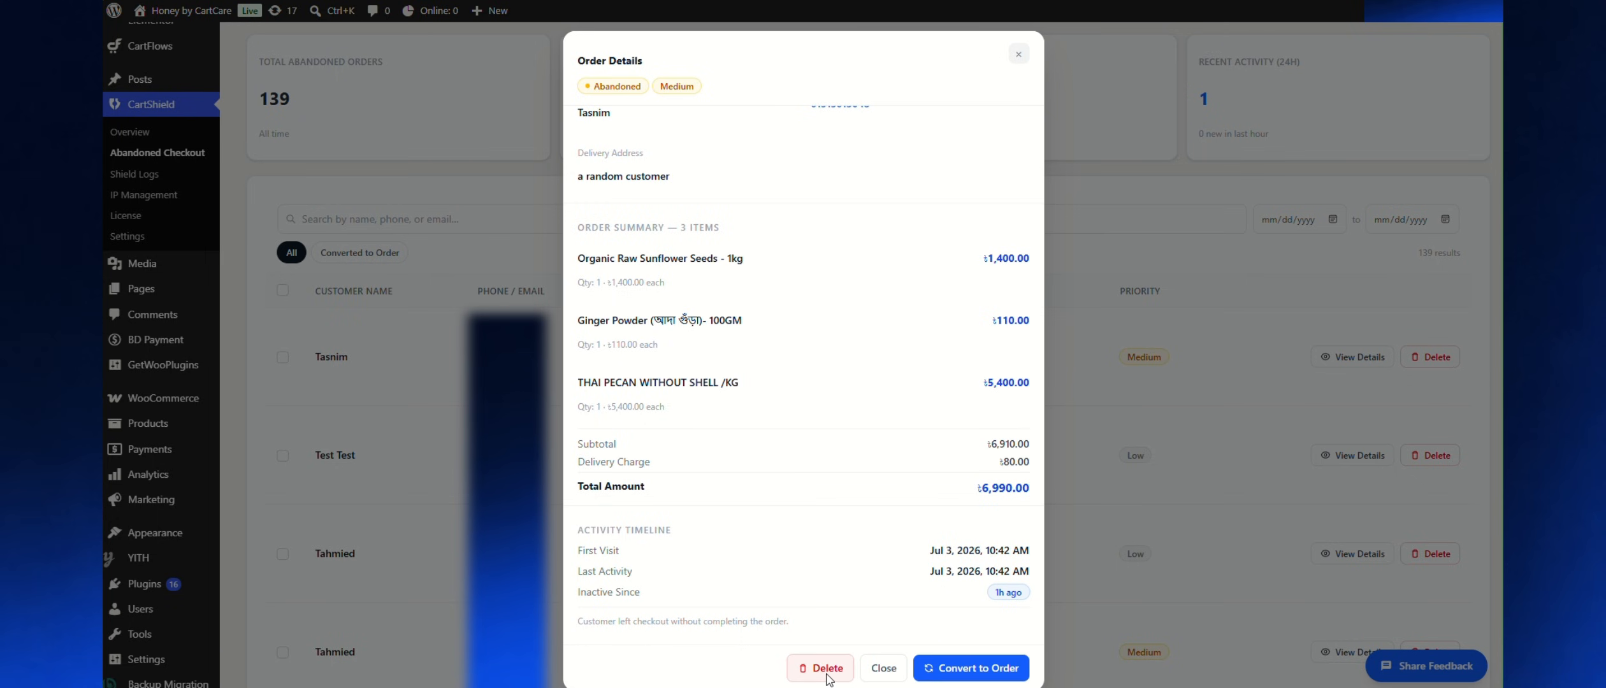
click(891, 670)
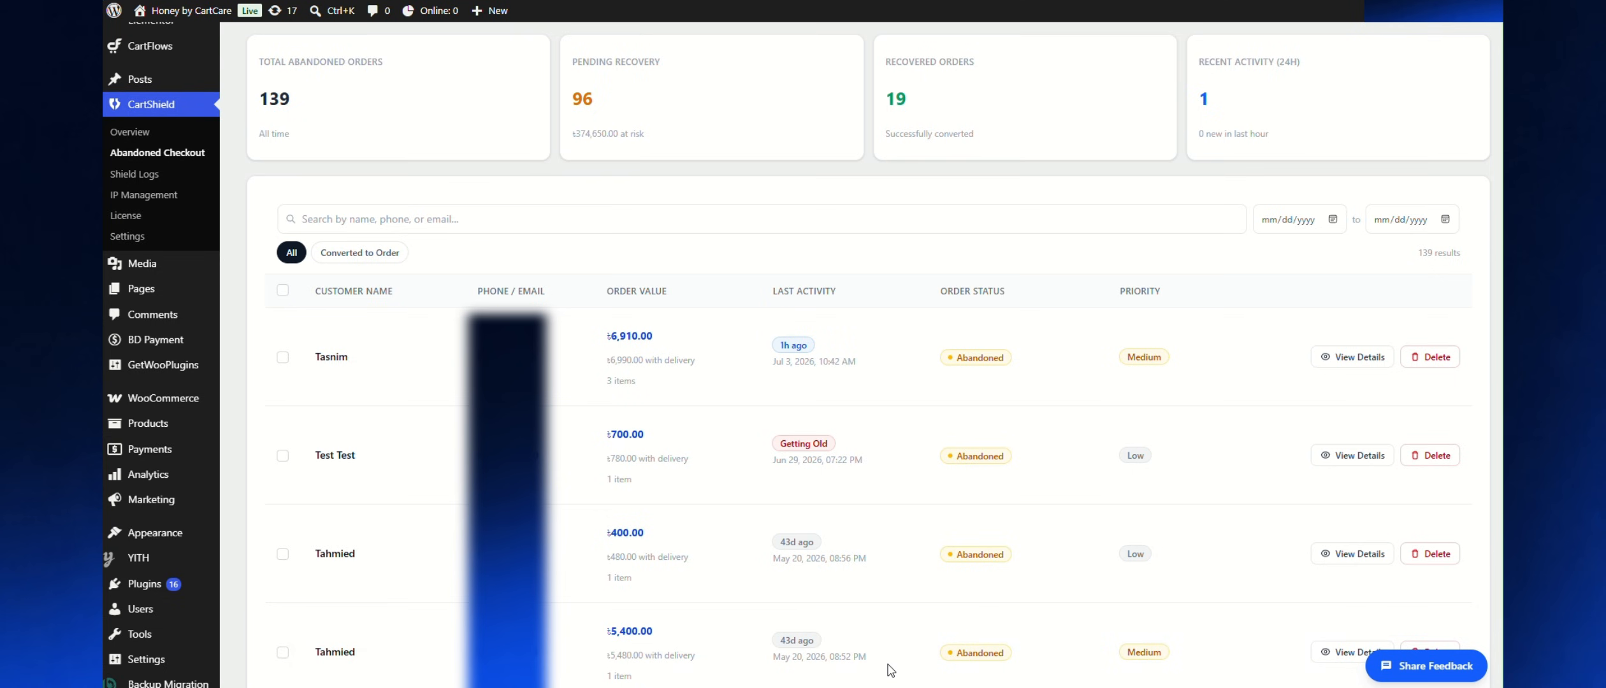
Filter the abandoned orders to show only those marked Converted to Order
scroll(290, 507, up, 2)
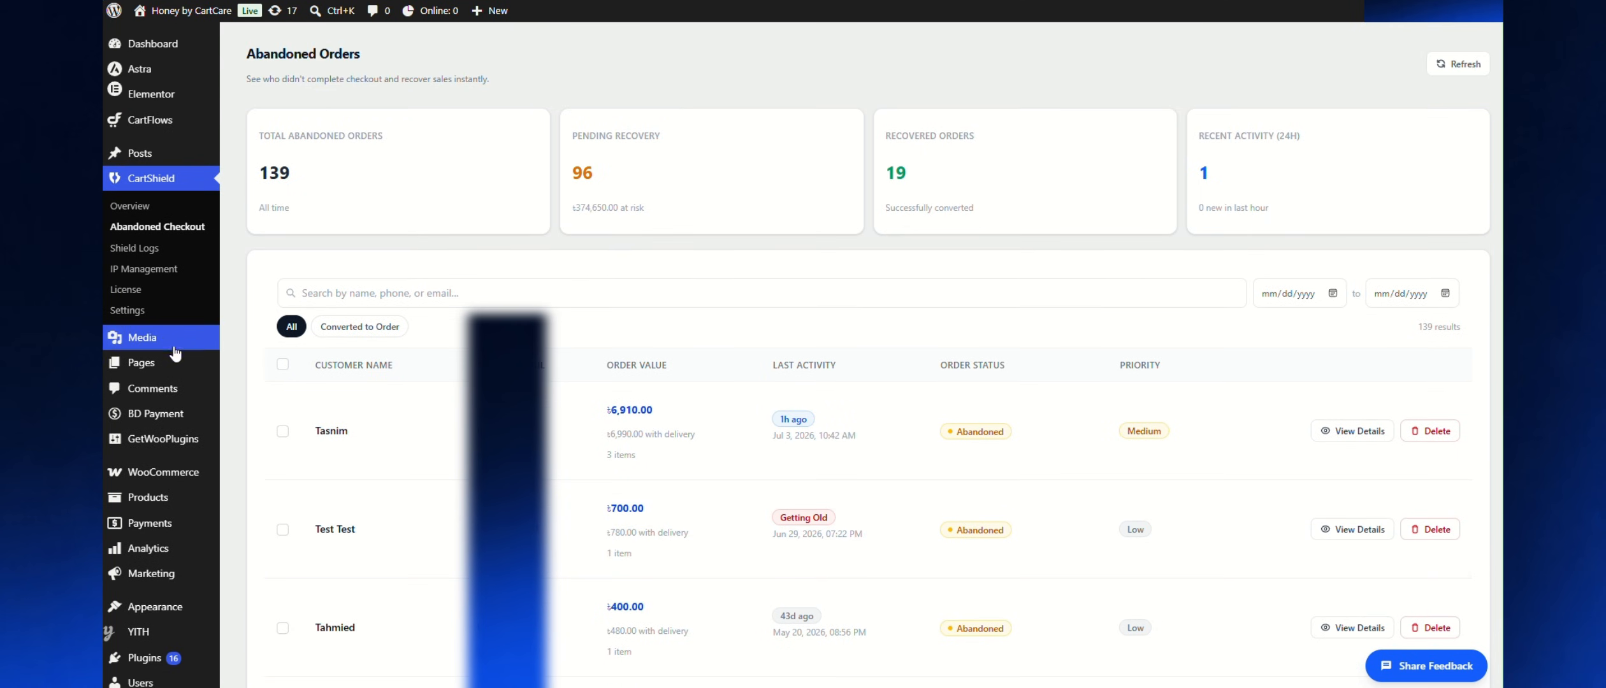
click(357, 329)
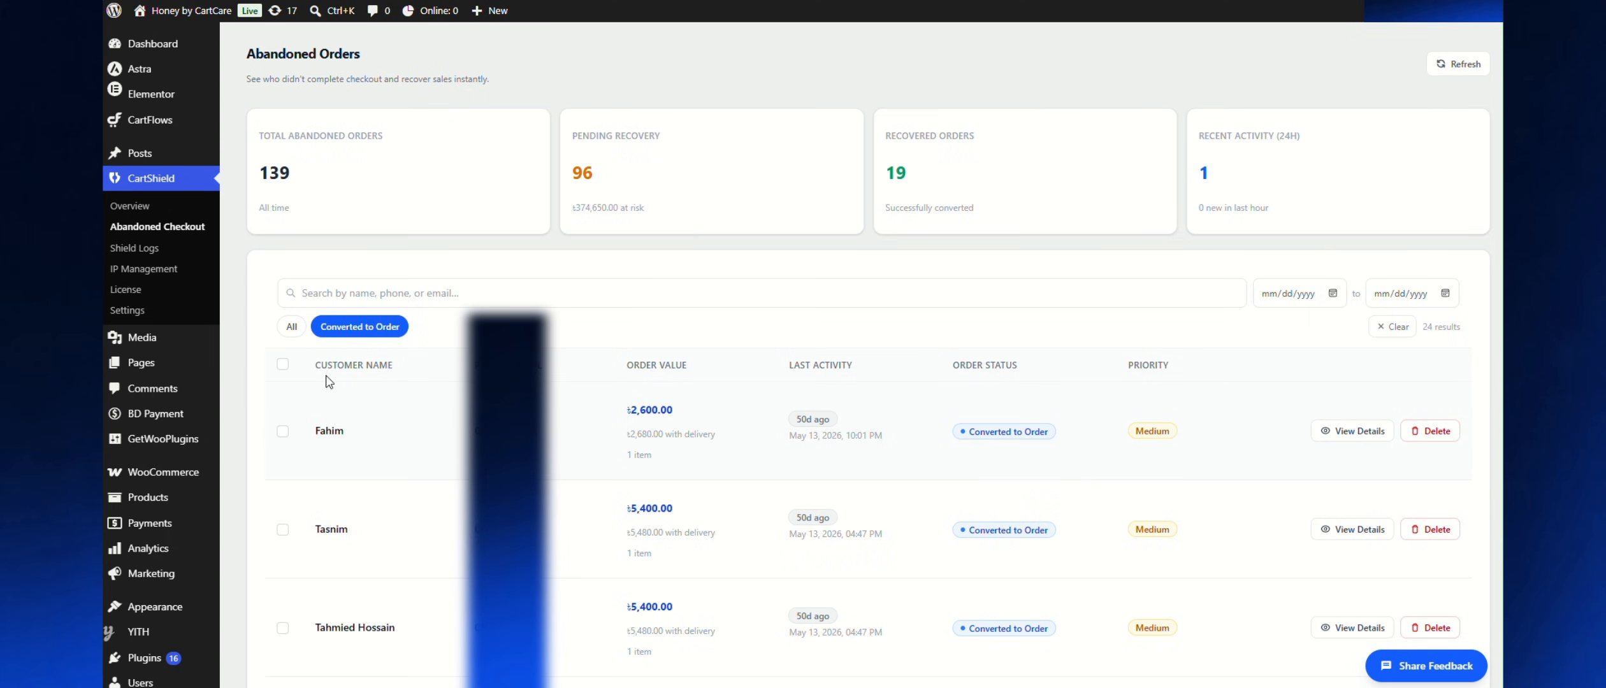
Open the Shield Logs and check the flag reasons and available actions for the newest blocked order
click(168, 248)
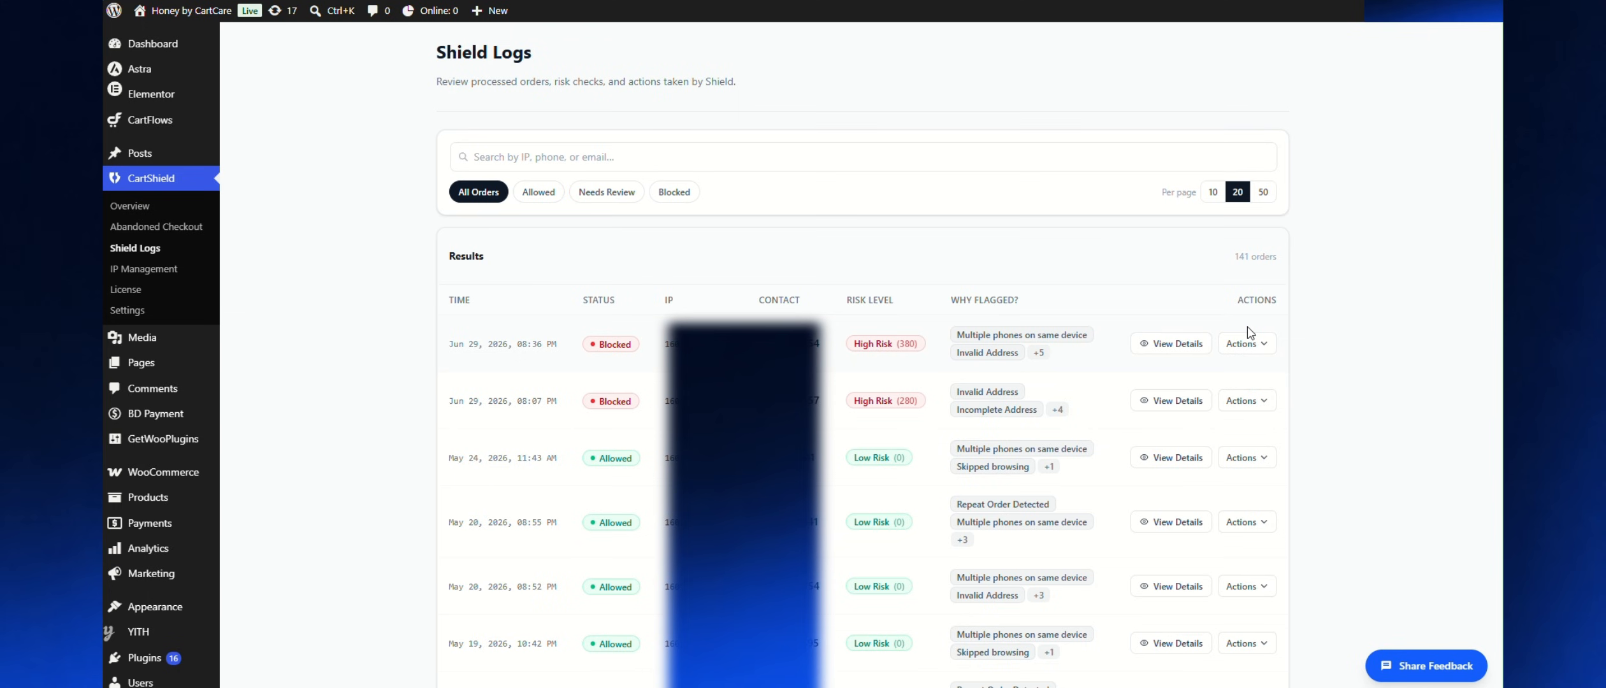
drag(956, 335, 1028, 353)
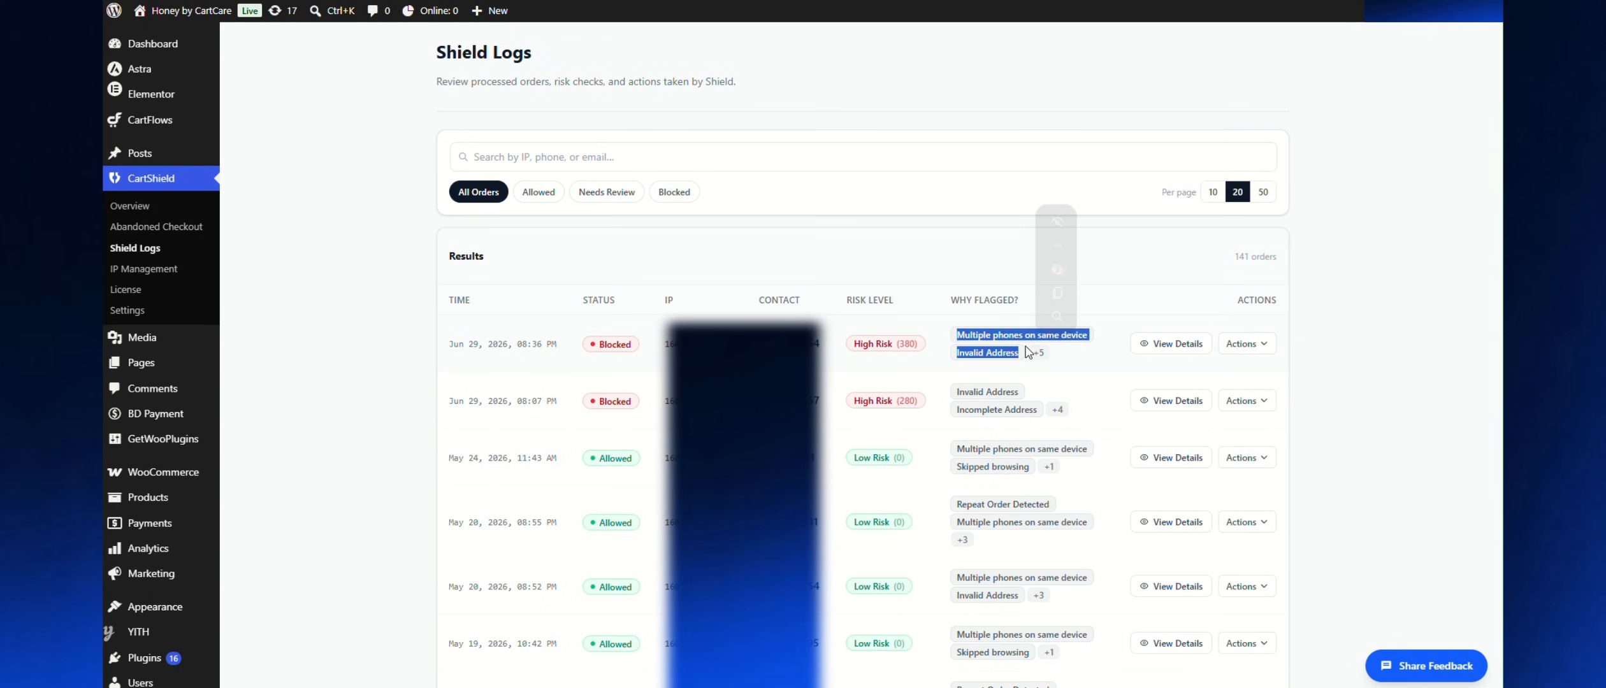
click(1019, 371)
click(1244, 345)
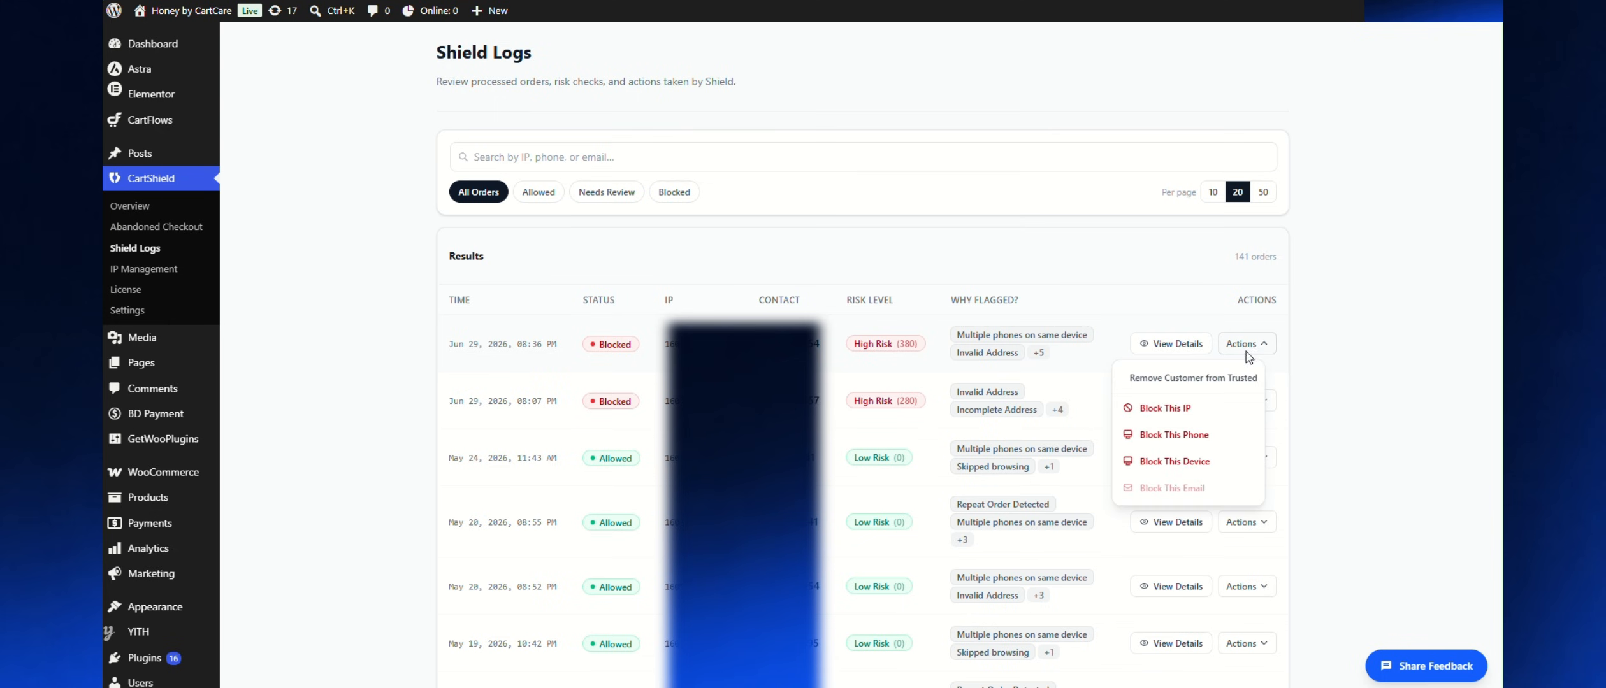
click(1266, 348)
click(1267, 349)
click(1323, 387)
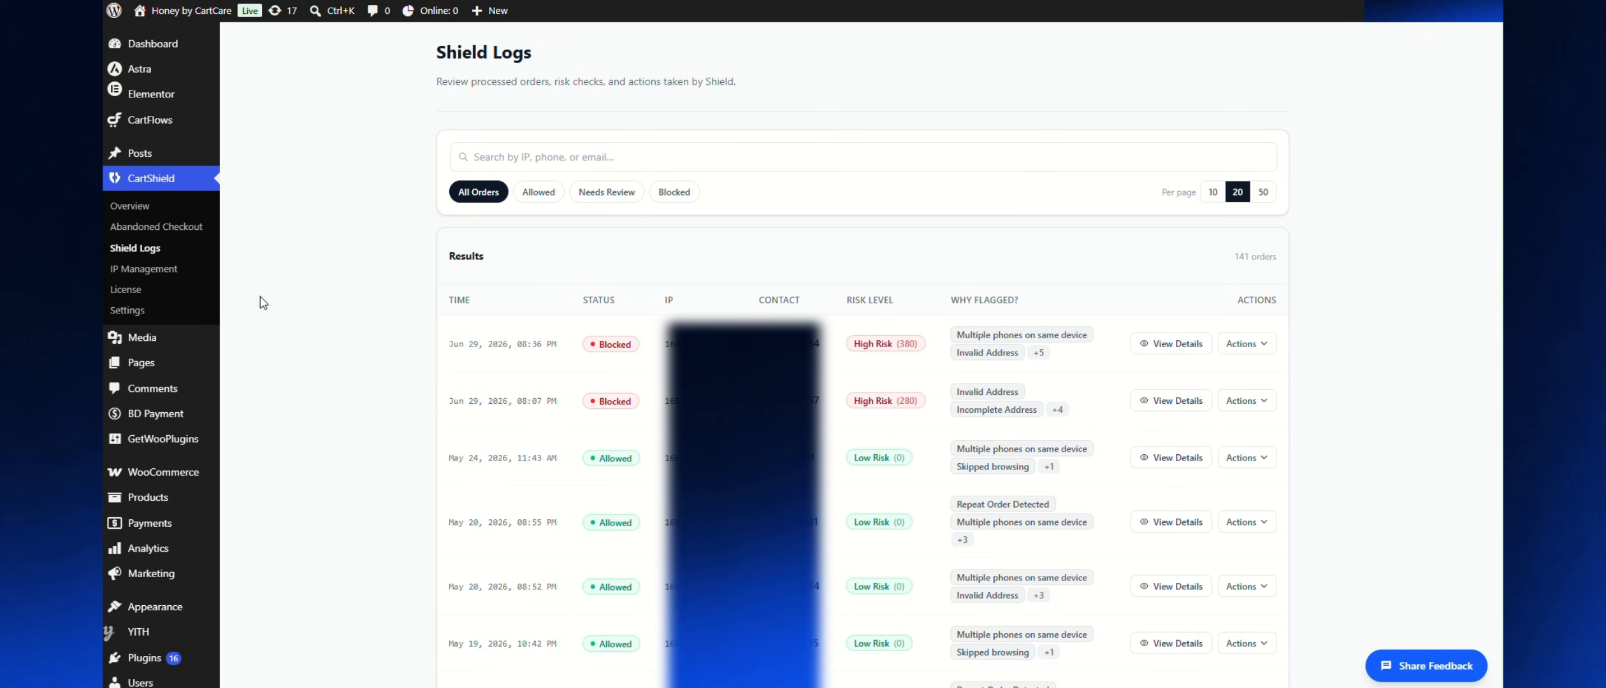
Open IP Management and look at both the Trusted IPs and Blocked IPs lists with their entry fields
click(186, 269)
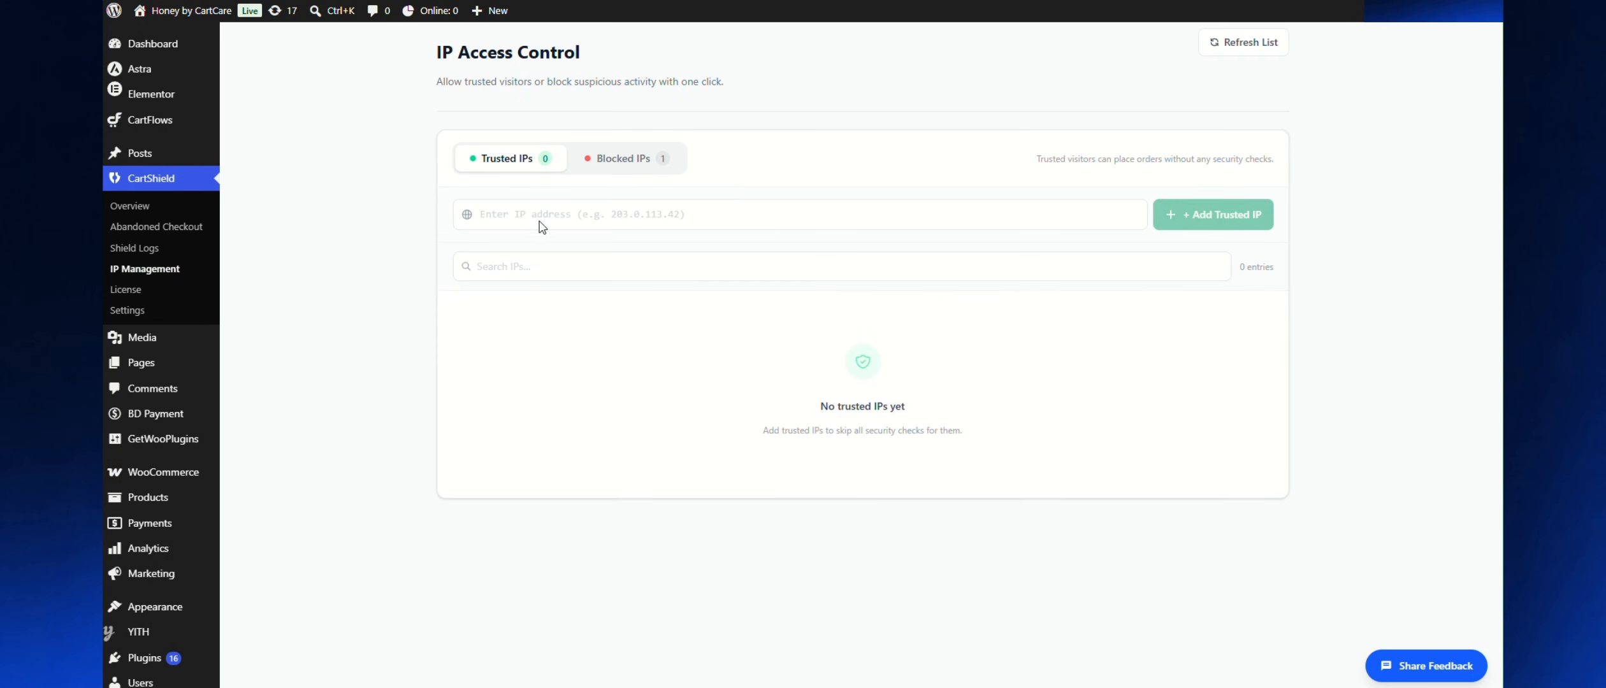
click(543, 215)
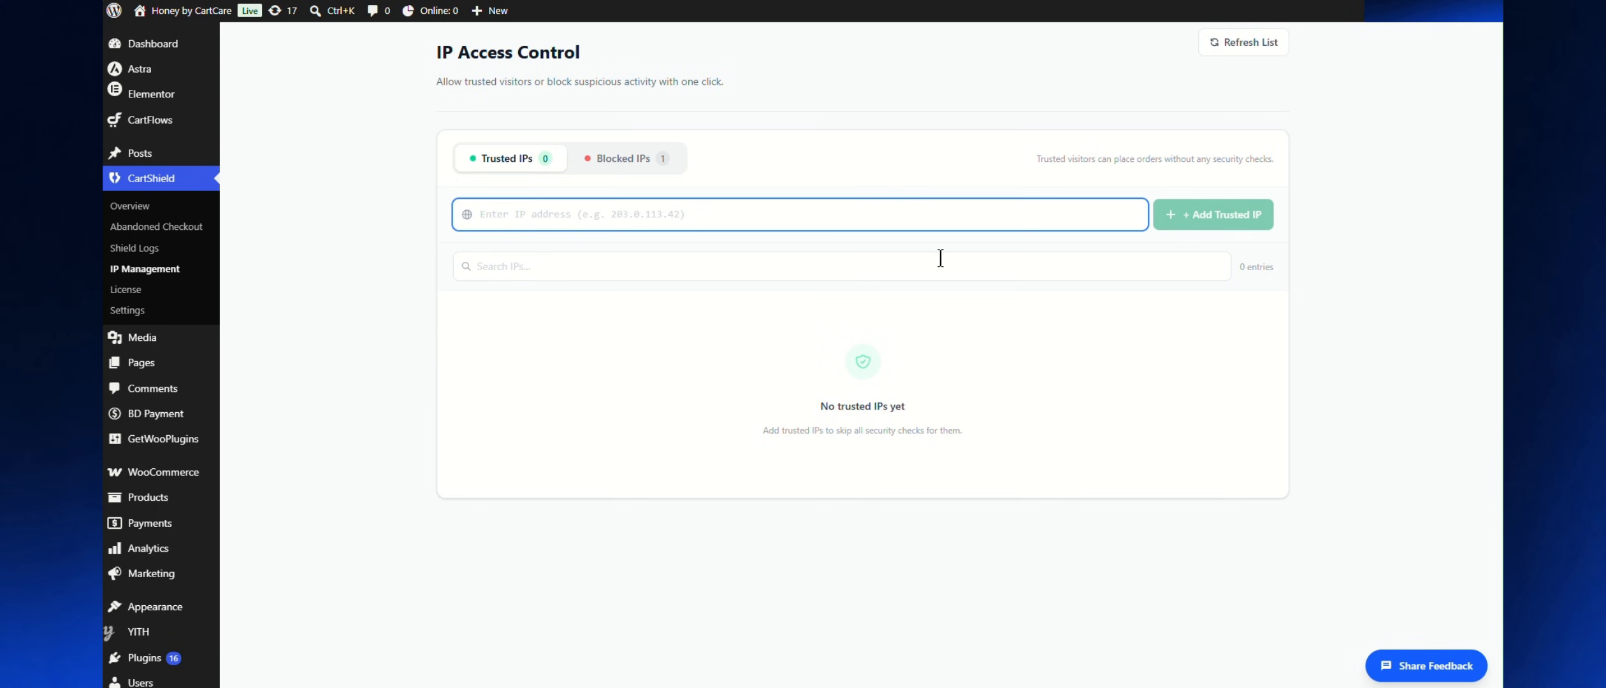
click(638, 167)
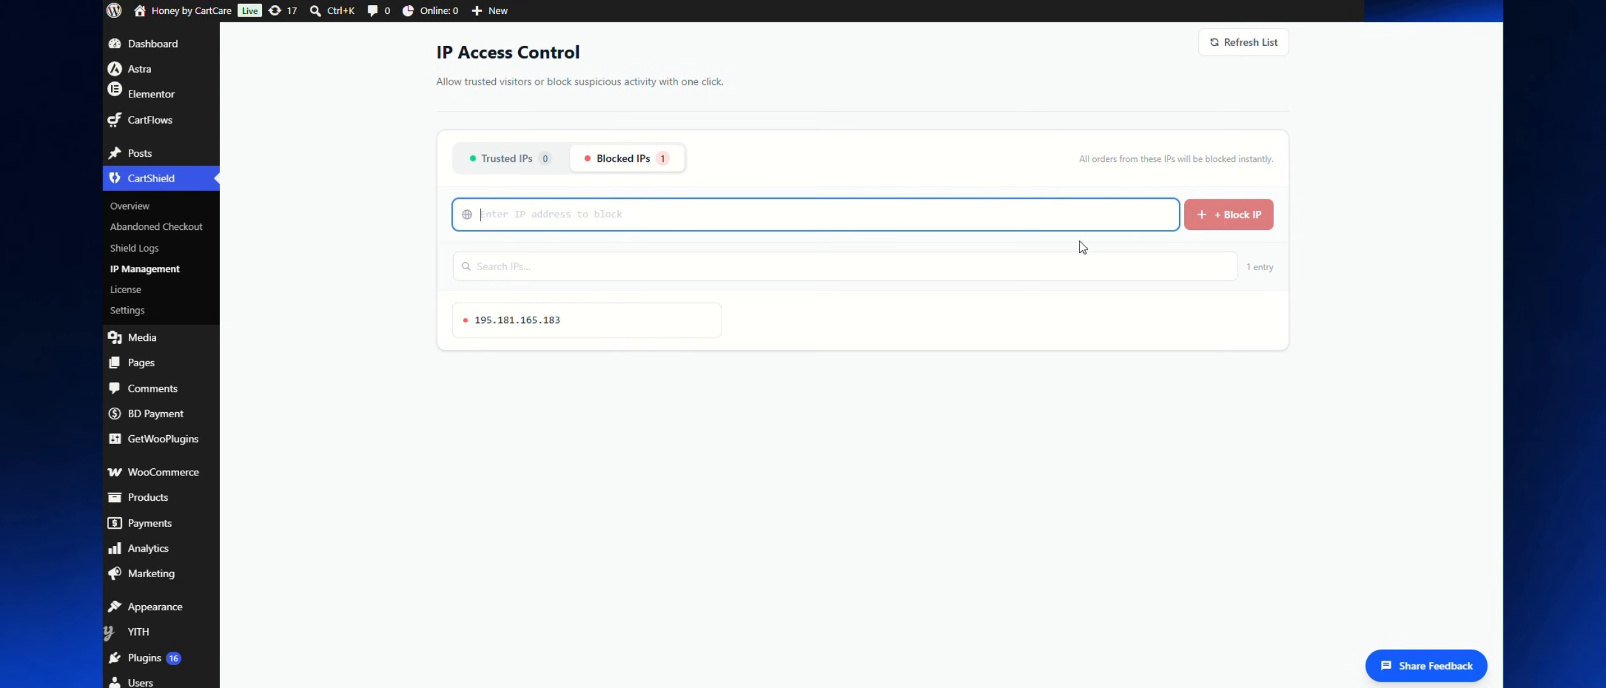
click(823, 310)
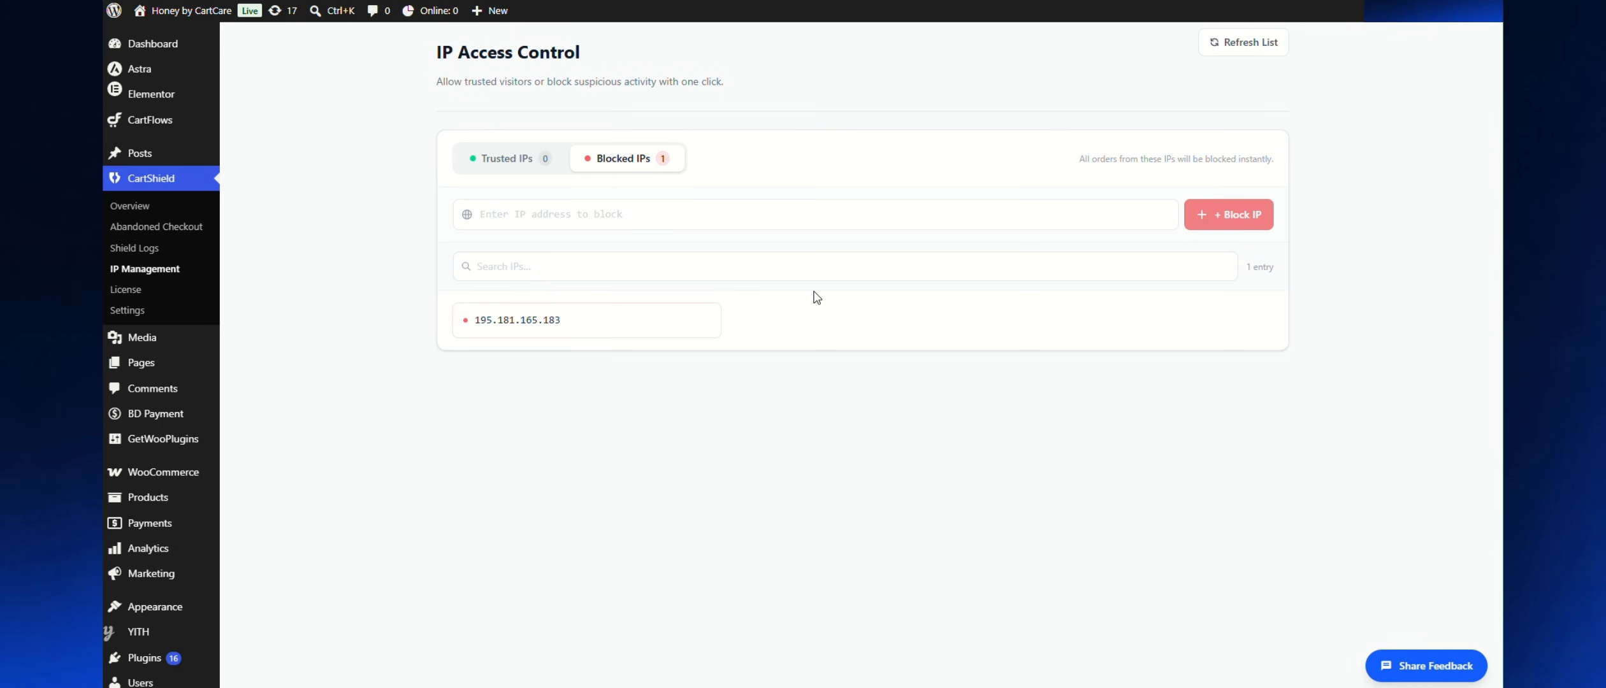
Open the License page and review the license status, plan, SMS credits, fraud analysis usage and deactivation option
click(171, 293)
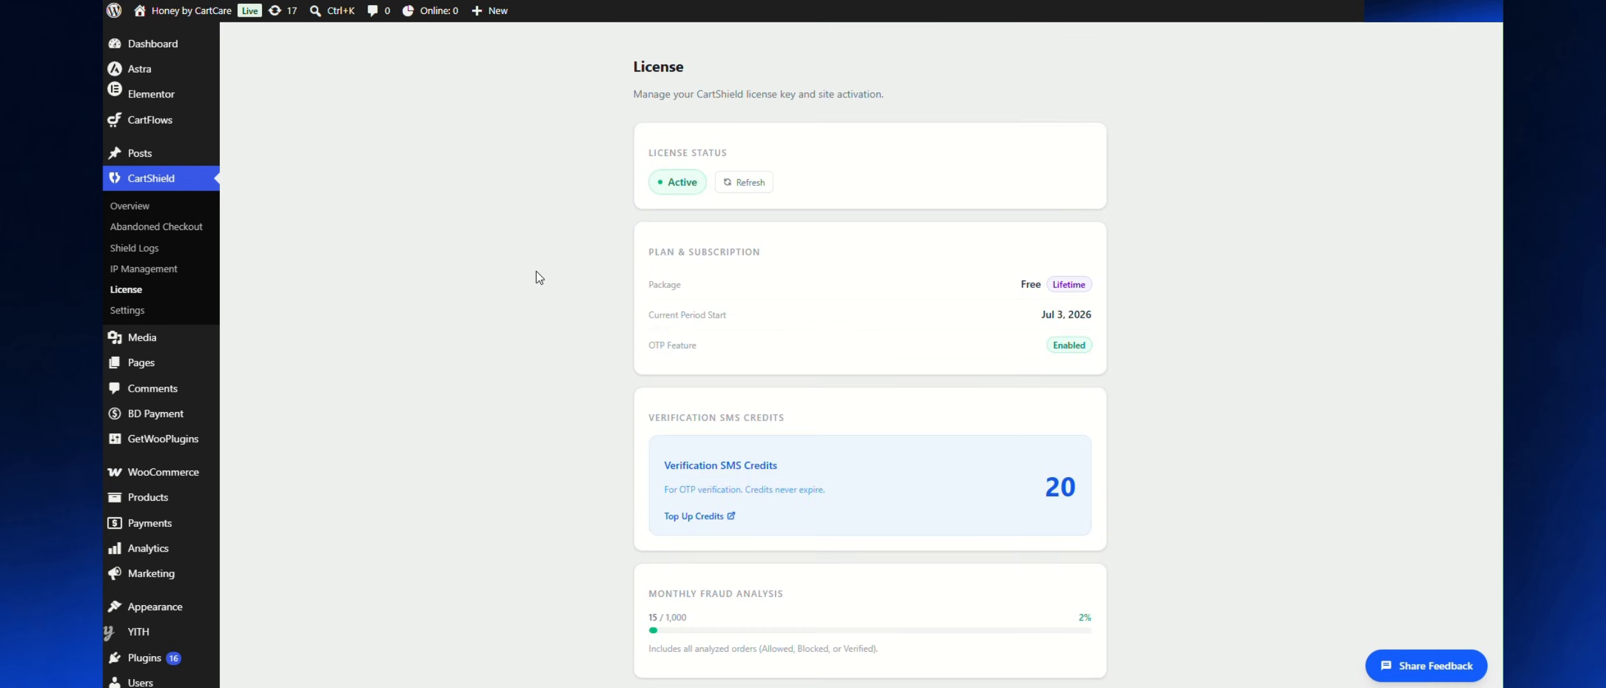
scroll(861, 398, down, 3)
scroll(746, 283, down, 2)
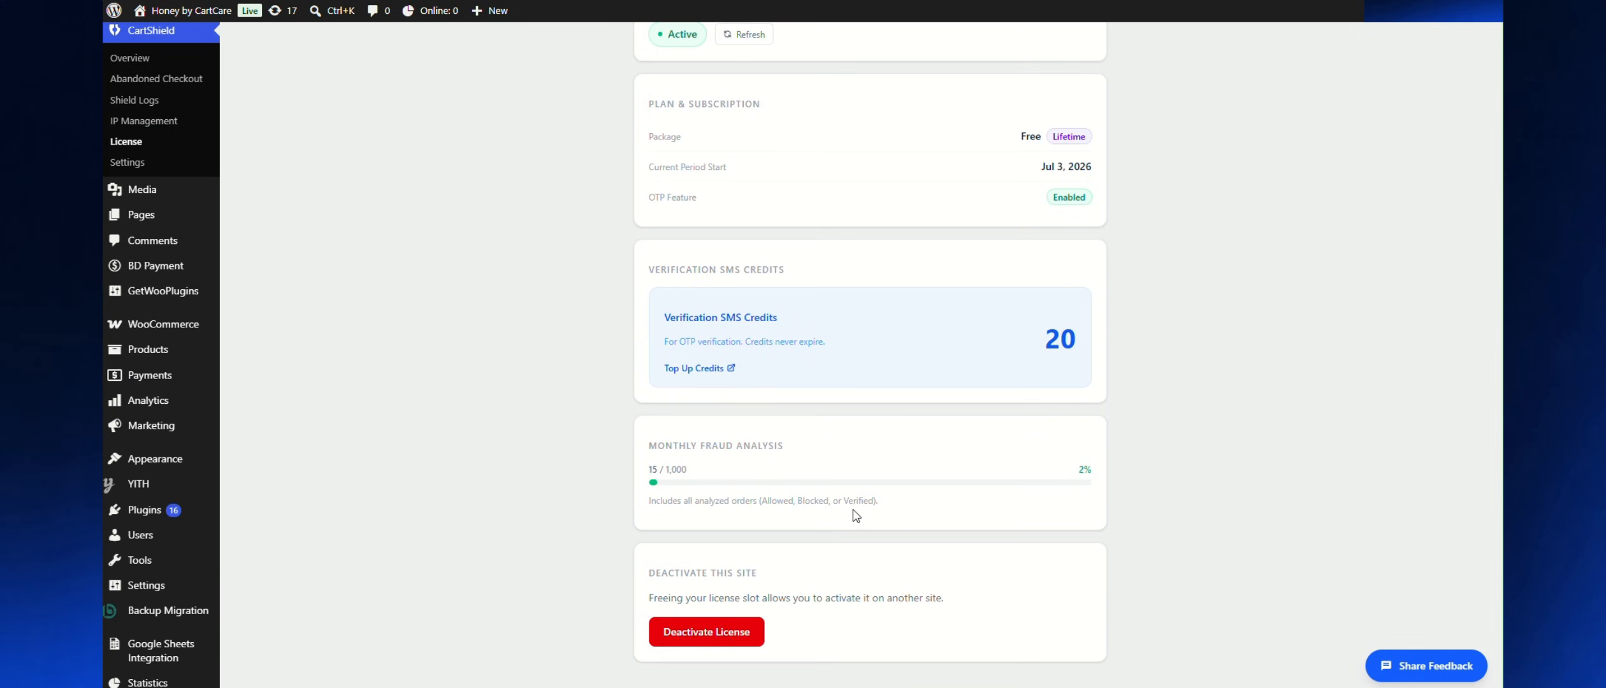
scroll(849, 439, up, 2)
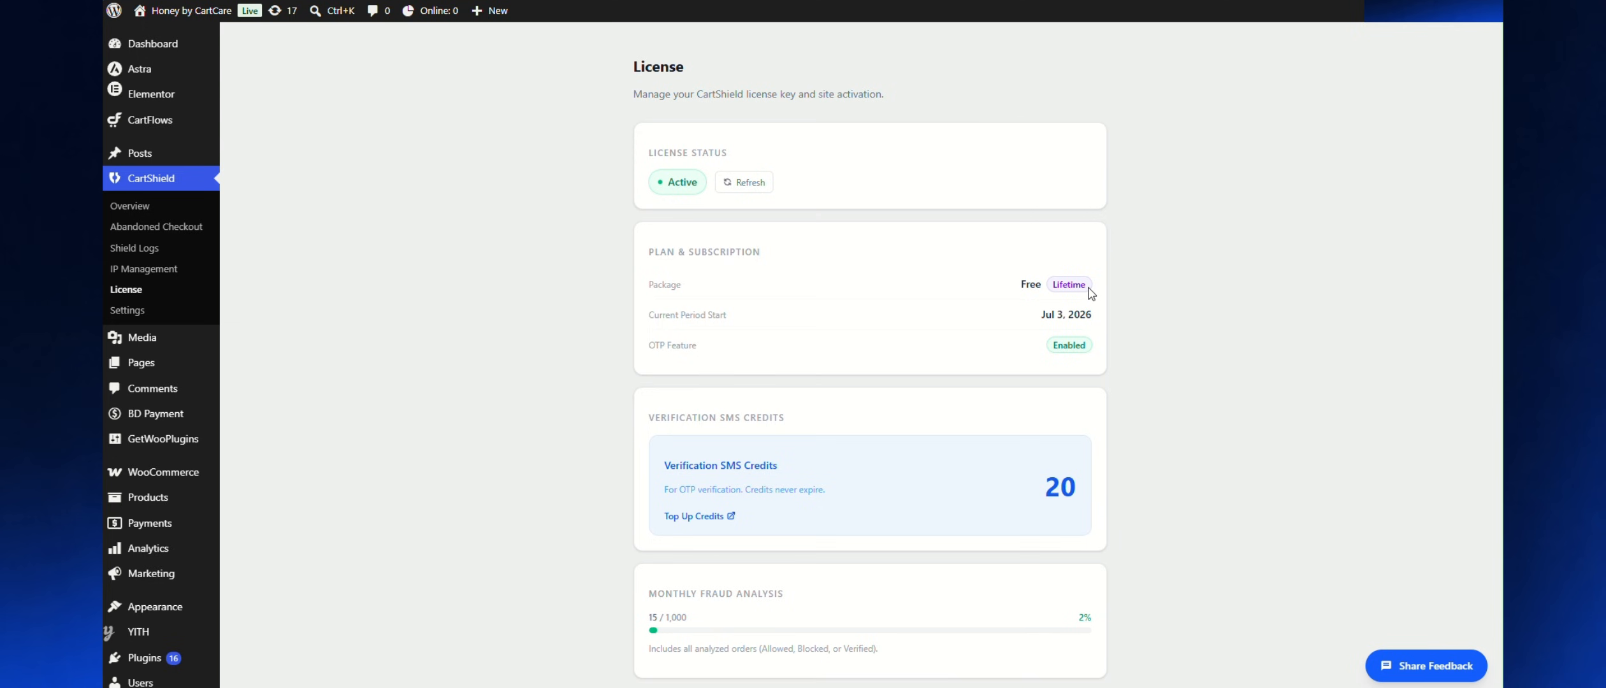
scroll(892, 414, down, 1)
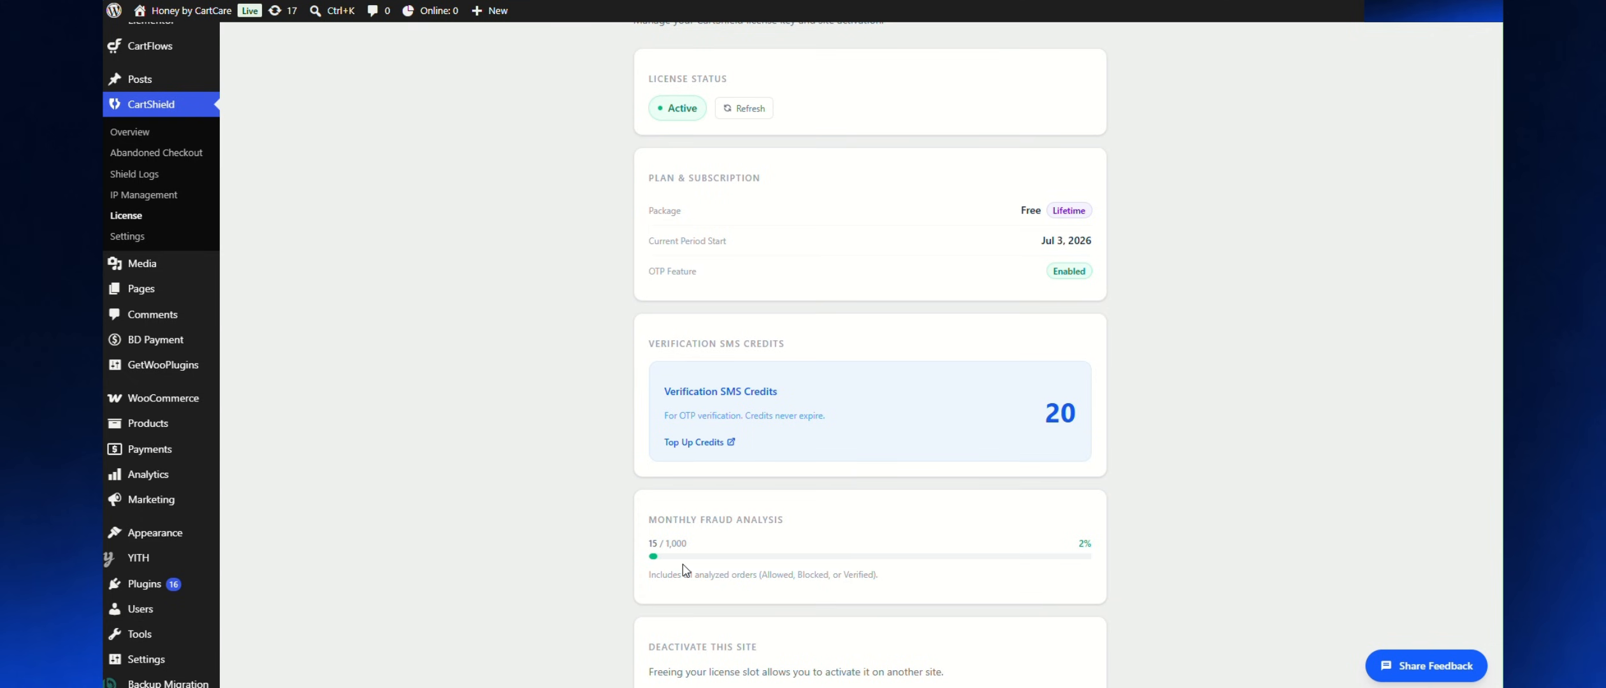
scroll(682, 565, up, 1)
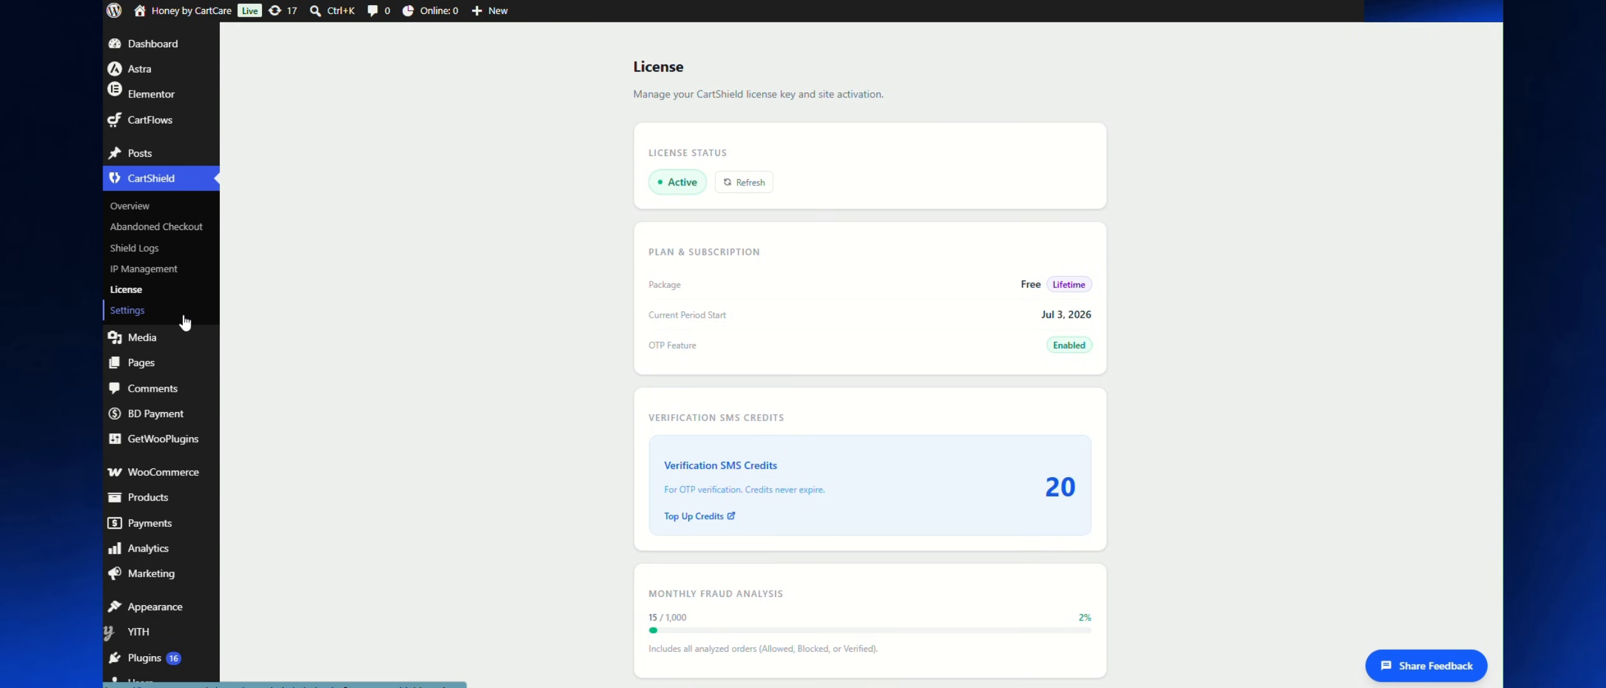
Open the CartShield settings and examine the hour choices for the Late Night Protection start and end times
click(183, 315)
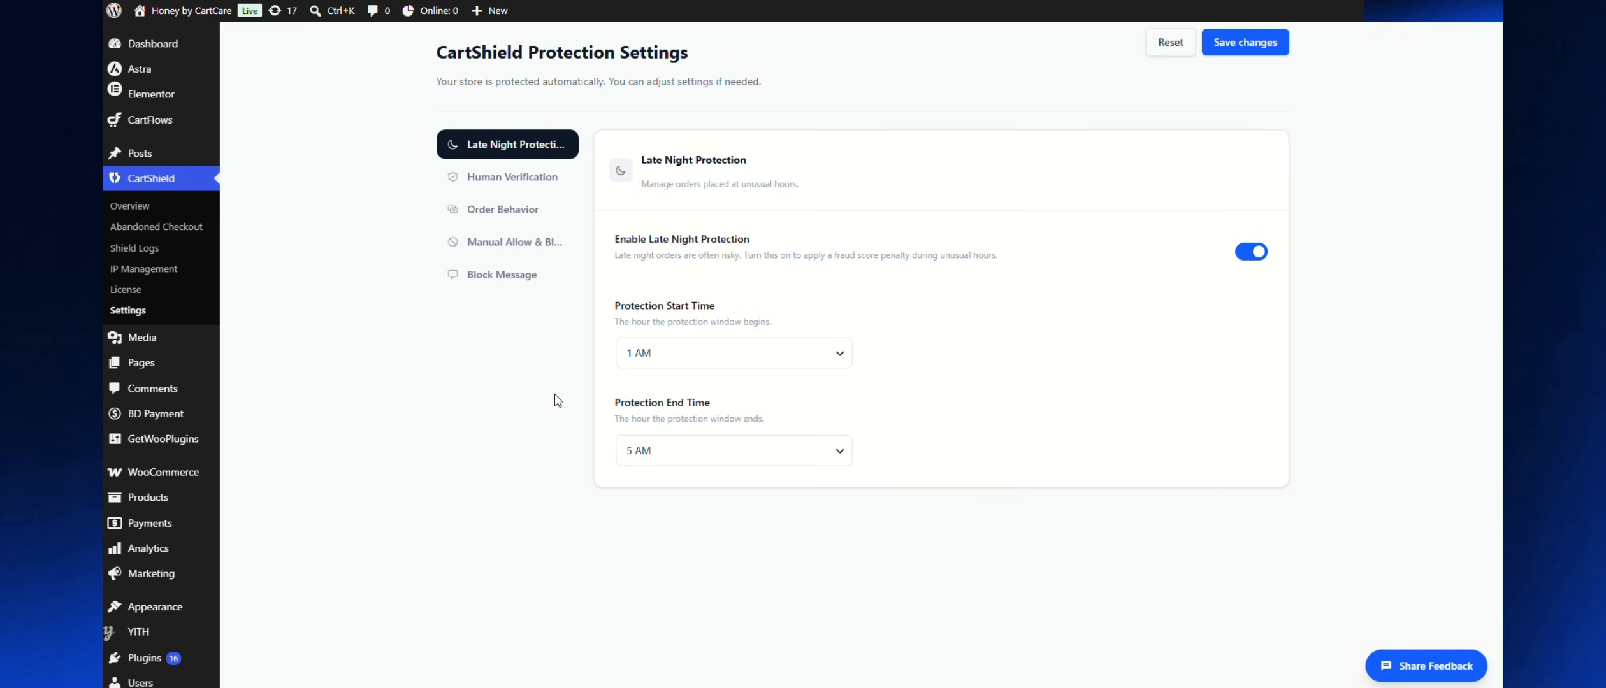
click(717, 352)
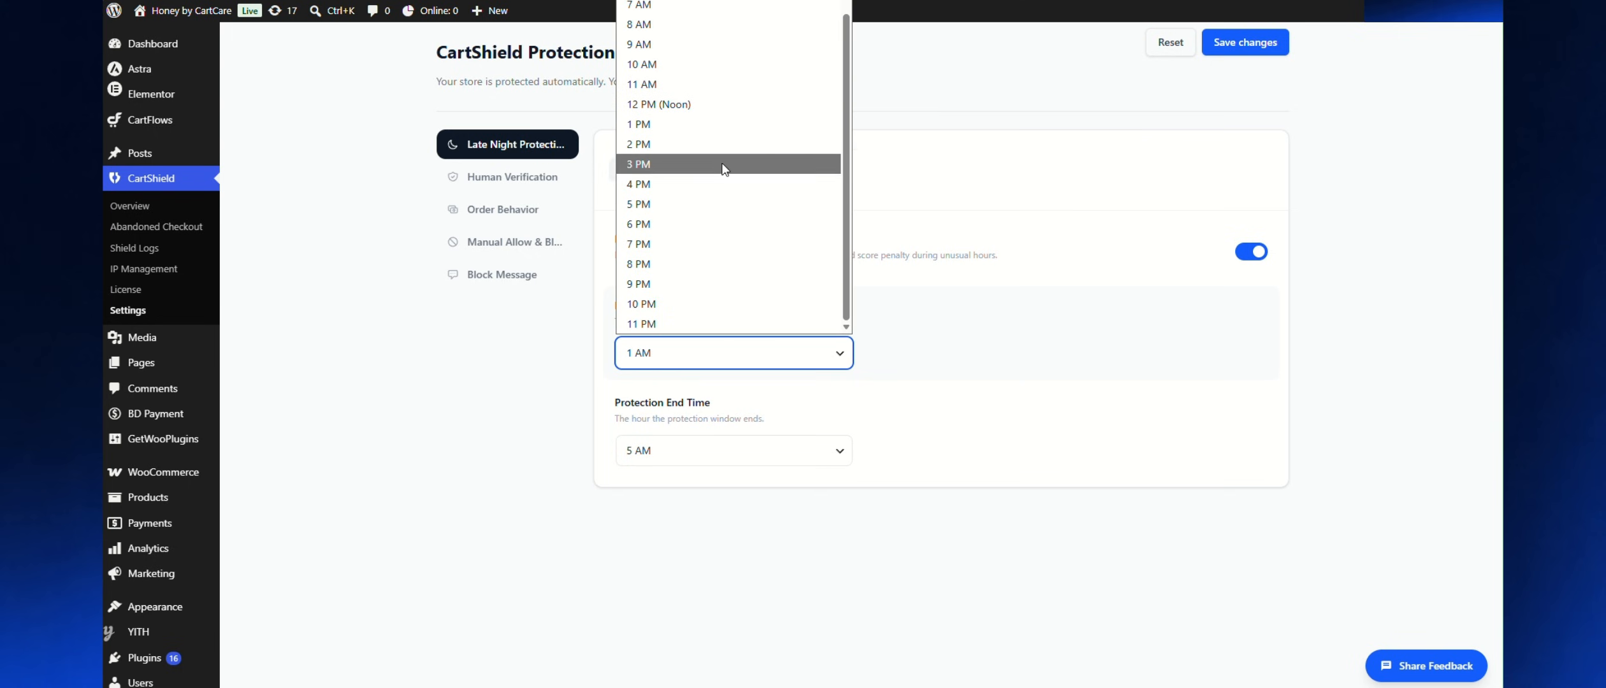
scroll(725, 204, up, 2)
click(691, 483)
click(691, 448)
scroll(706, 247, down, 2)
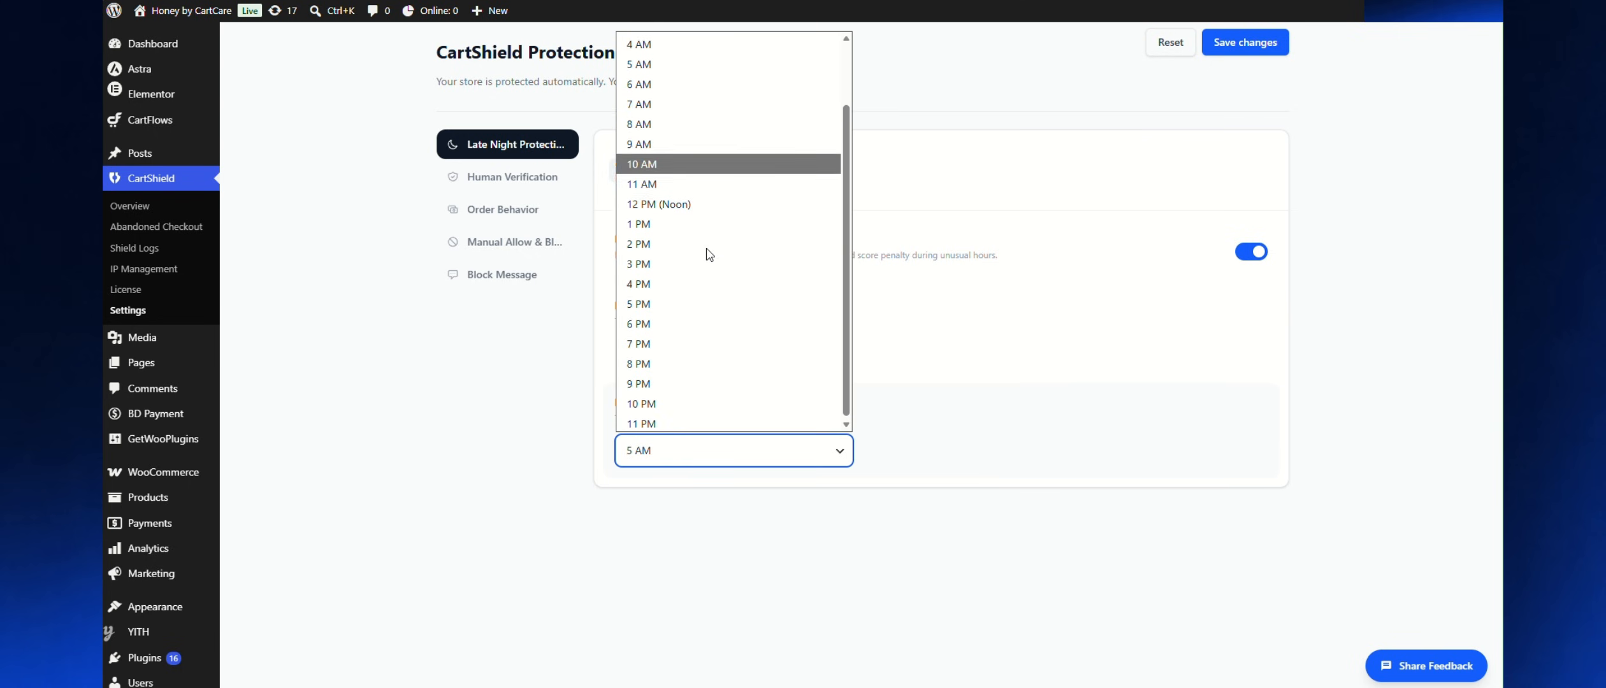
click(524, 467)
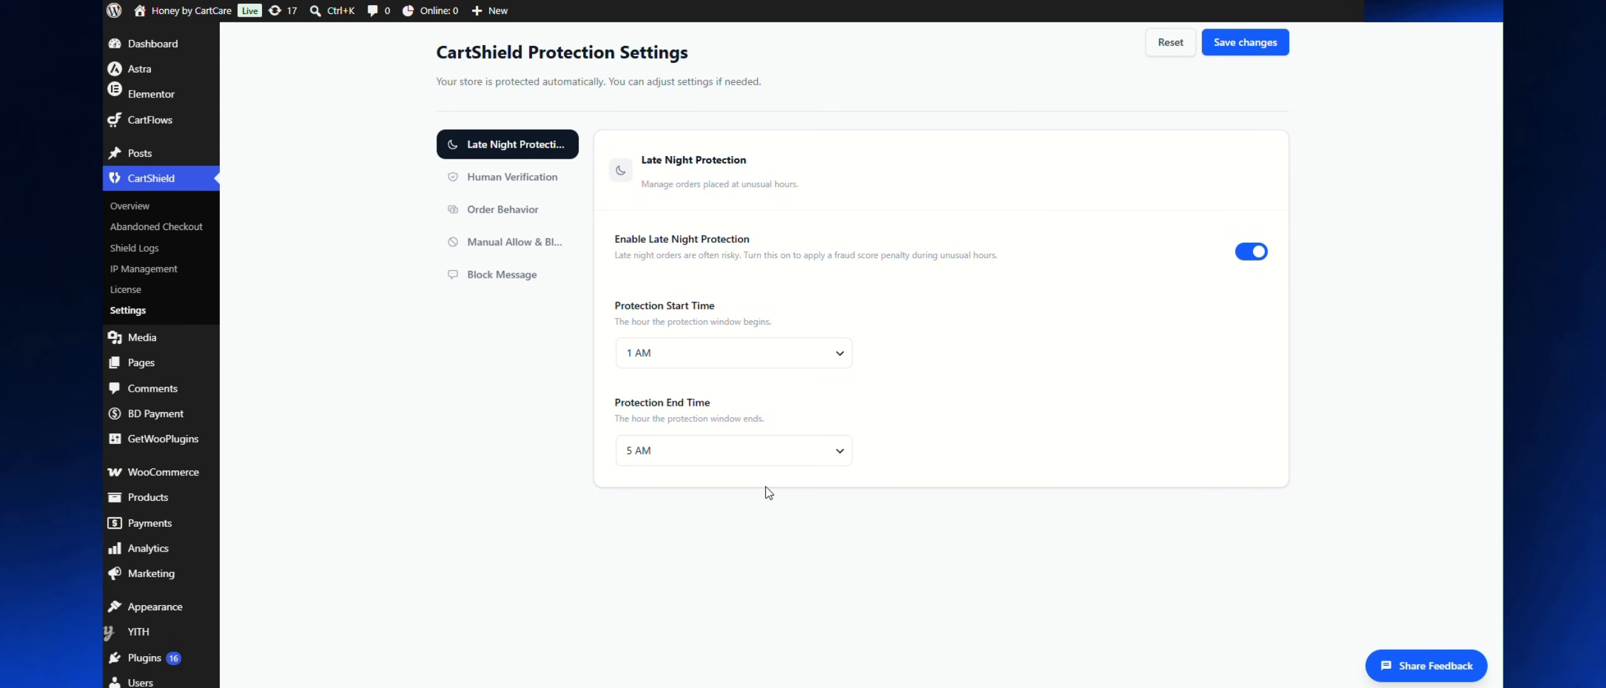
Review the Human Verification settings, including the verification method, automatic fallback and OTP SMS message template
click(508, 180)
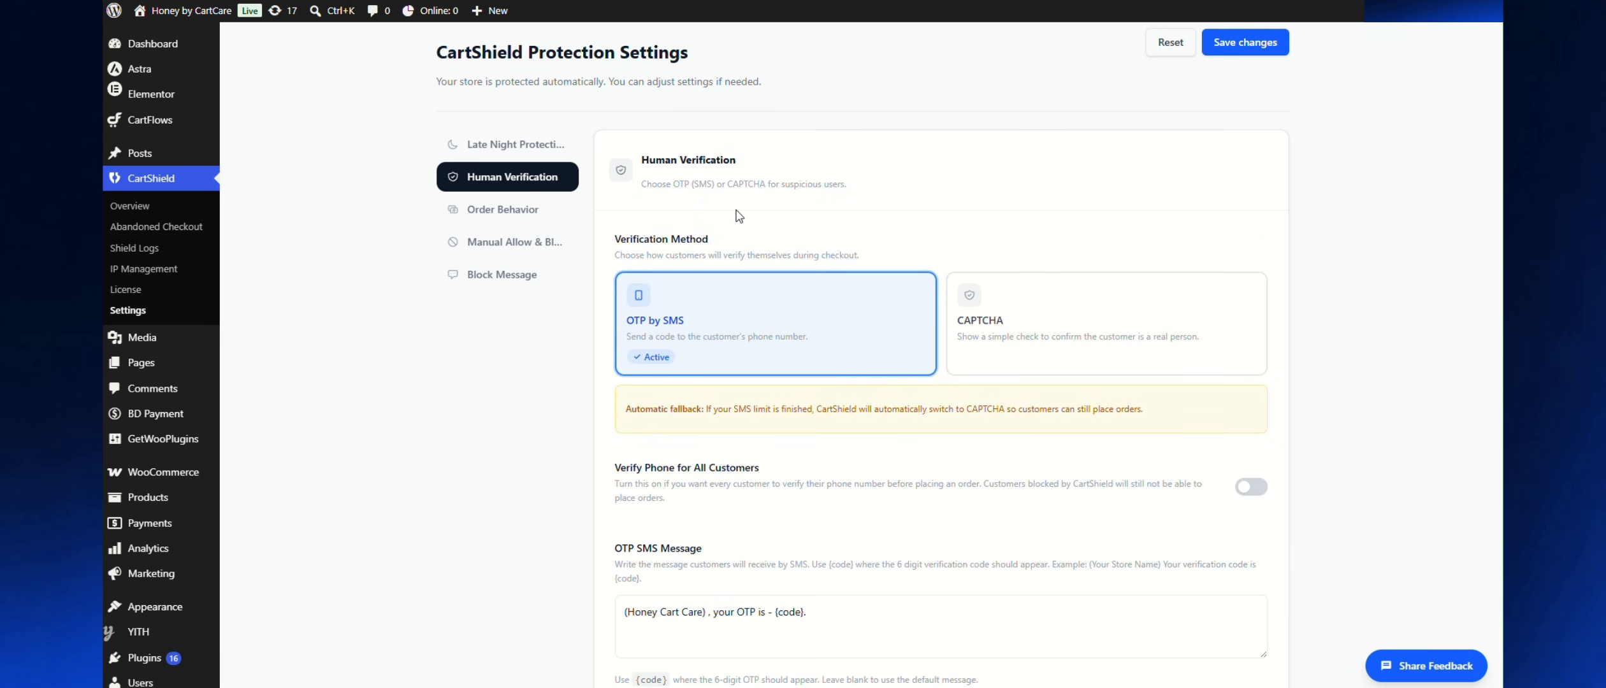
scroll(707, 267, down, 1)
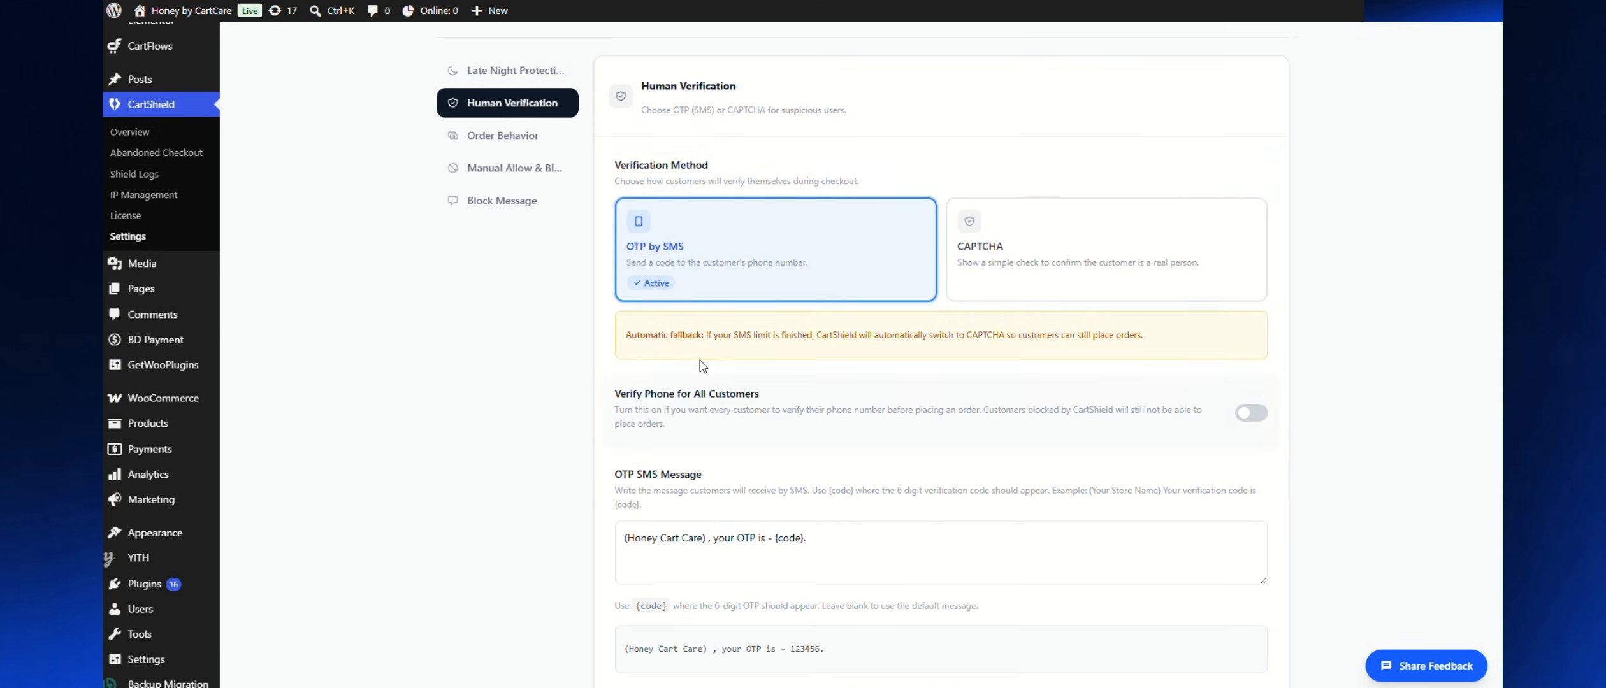
scroll(817, 376, down, 1)
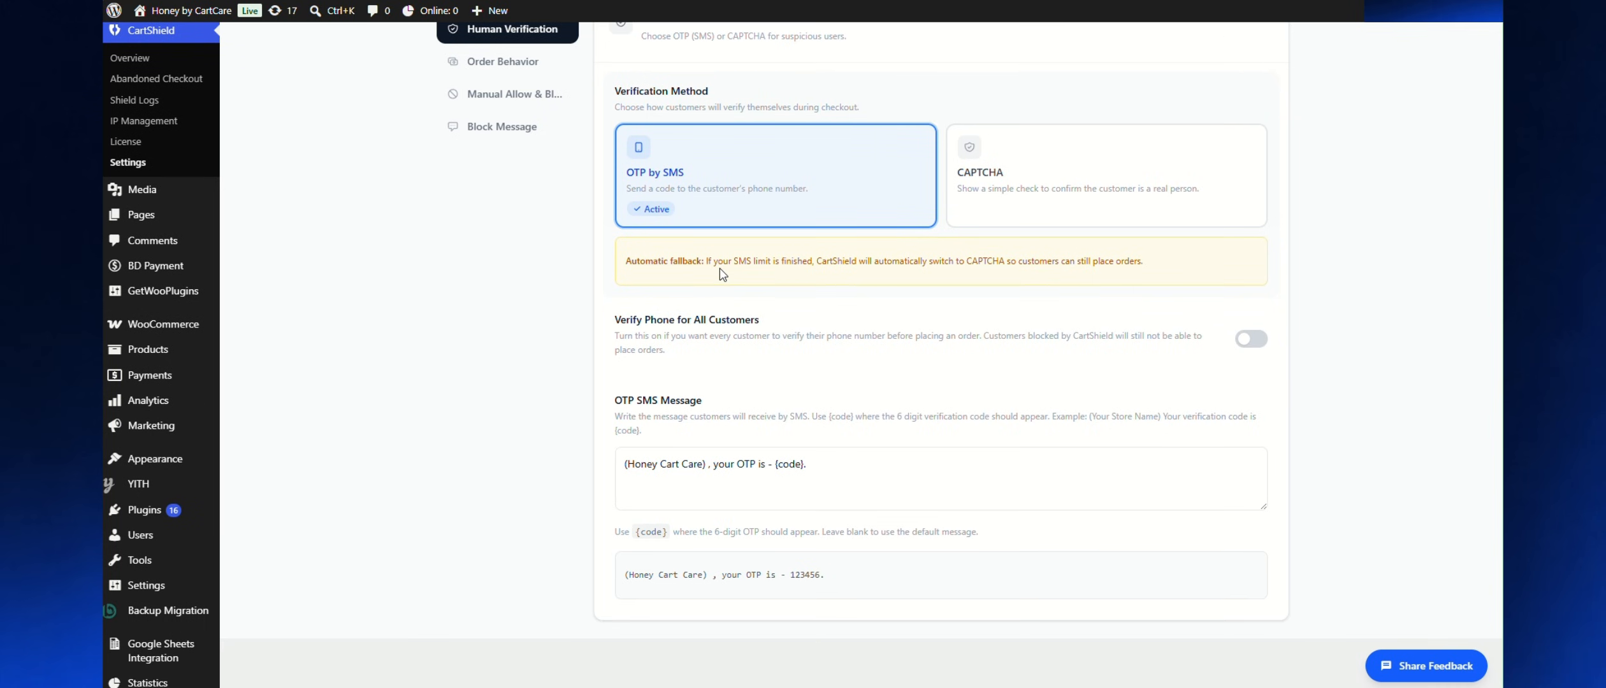
click(751, 475)
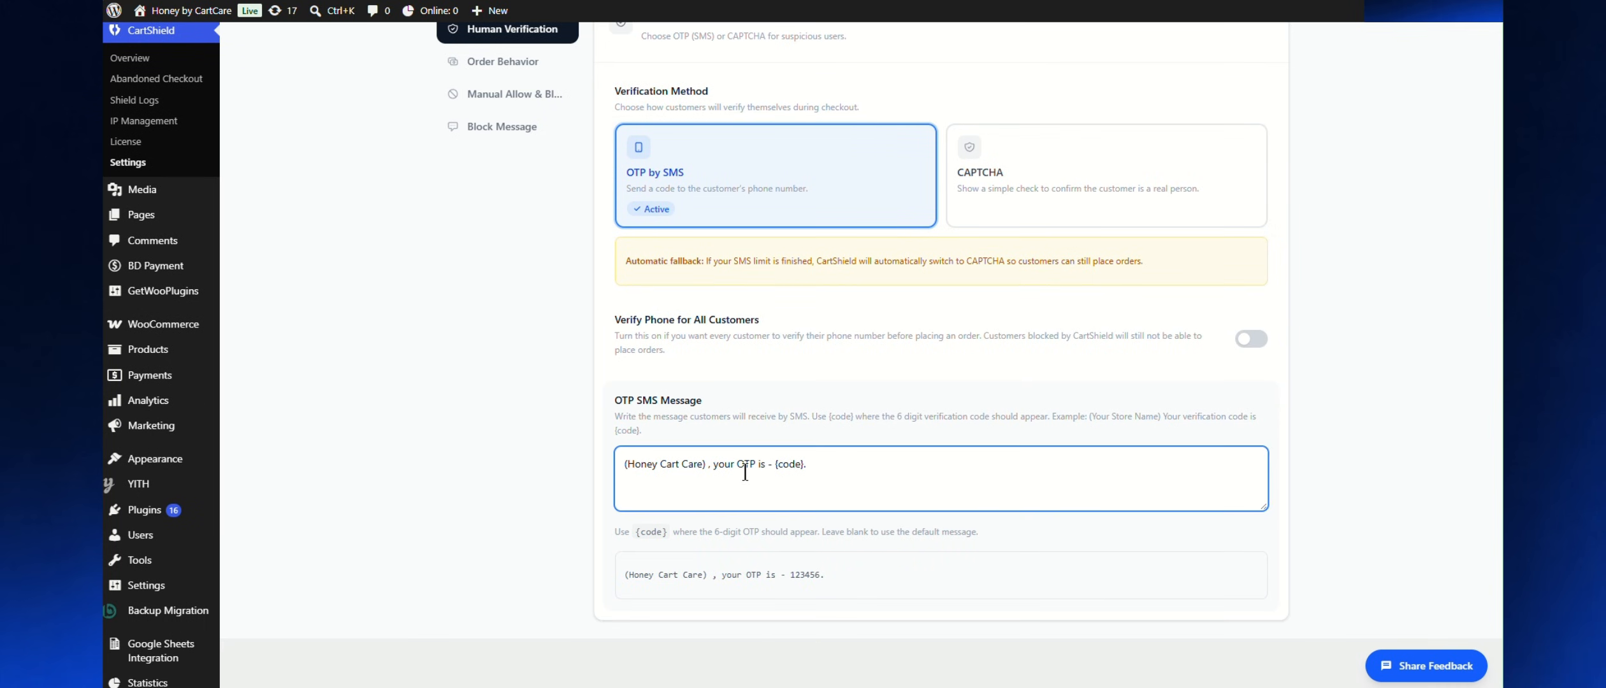
click(809, 373)
Turn on Verify Phone for All Customers in the Human Verification settings
scroll(809, 373, up, 1)
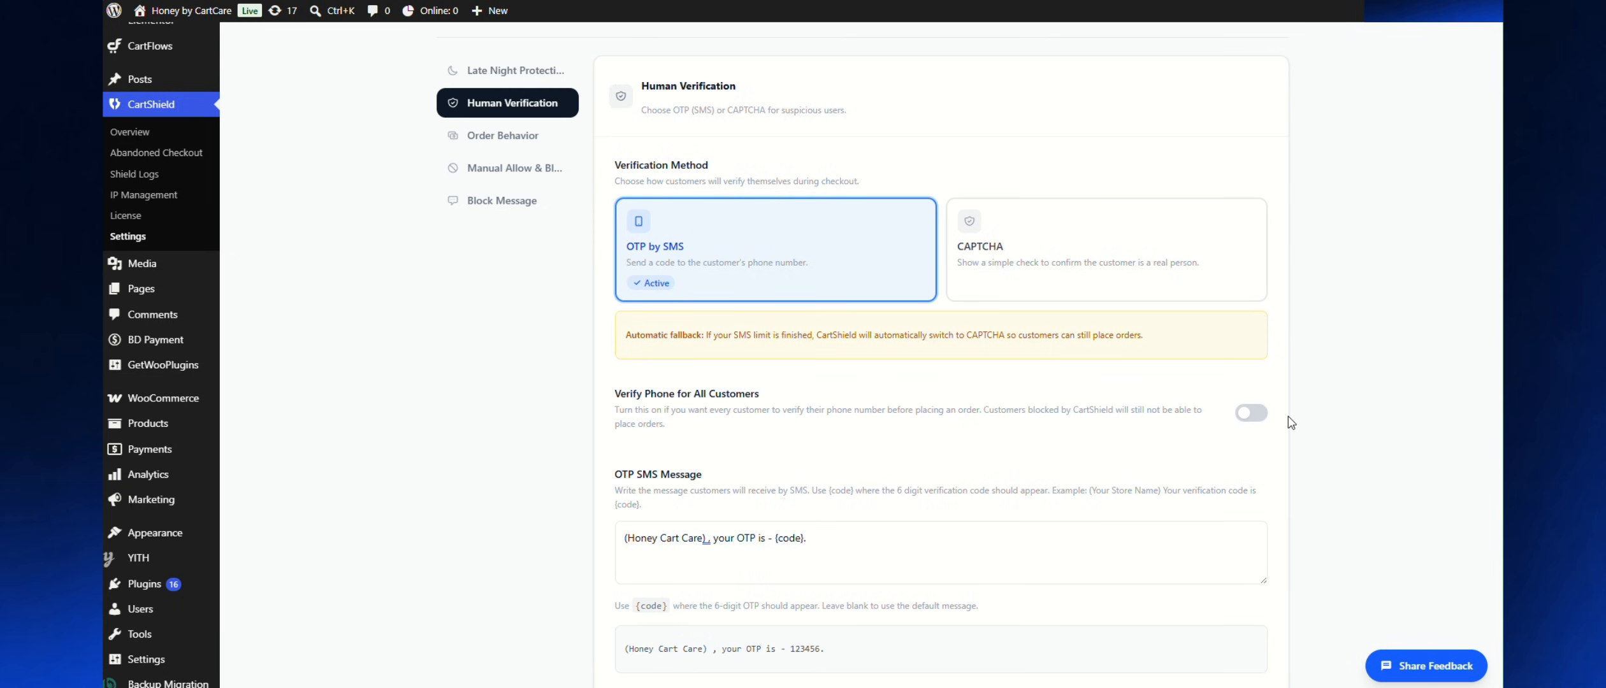
click(1254, 420)
click(1254, 416)
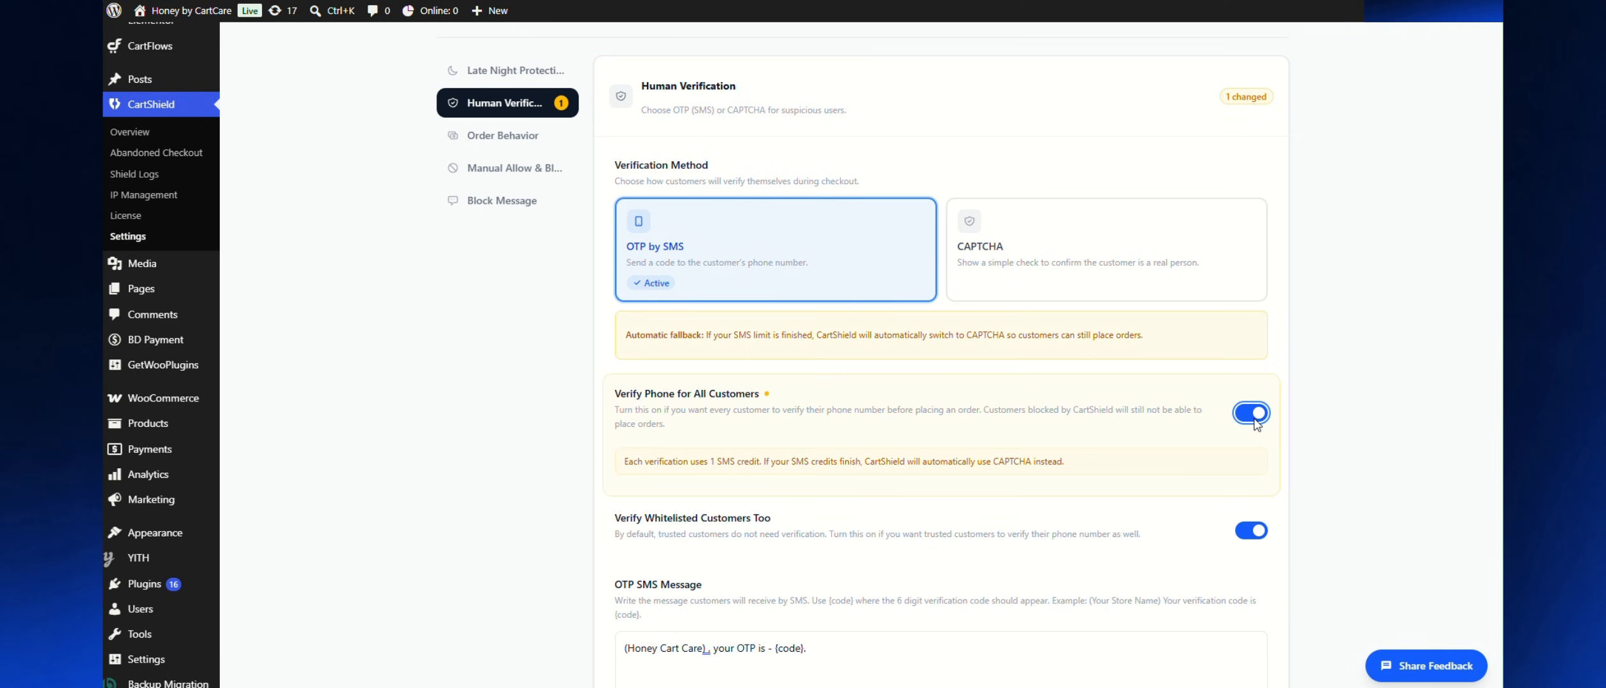
Review the phone verification options for all and whitelisted customers, along with the OTP SMS message settings
scroll(1254, 422, down, 1)
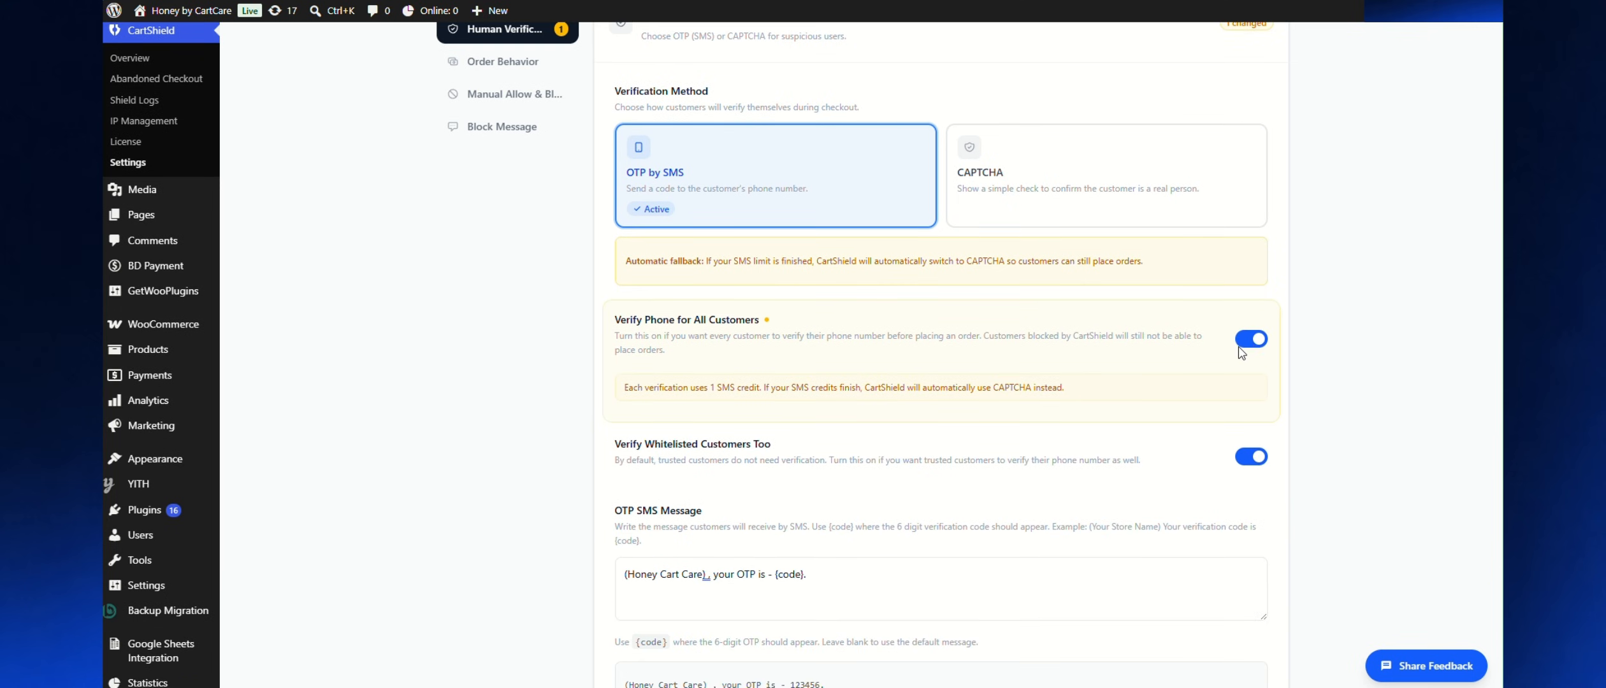
scroll(1236, 341, down, 2)
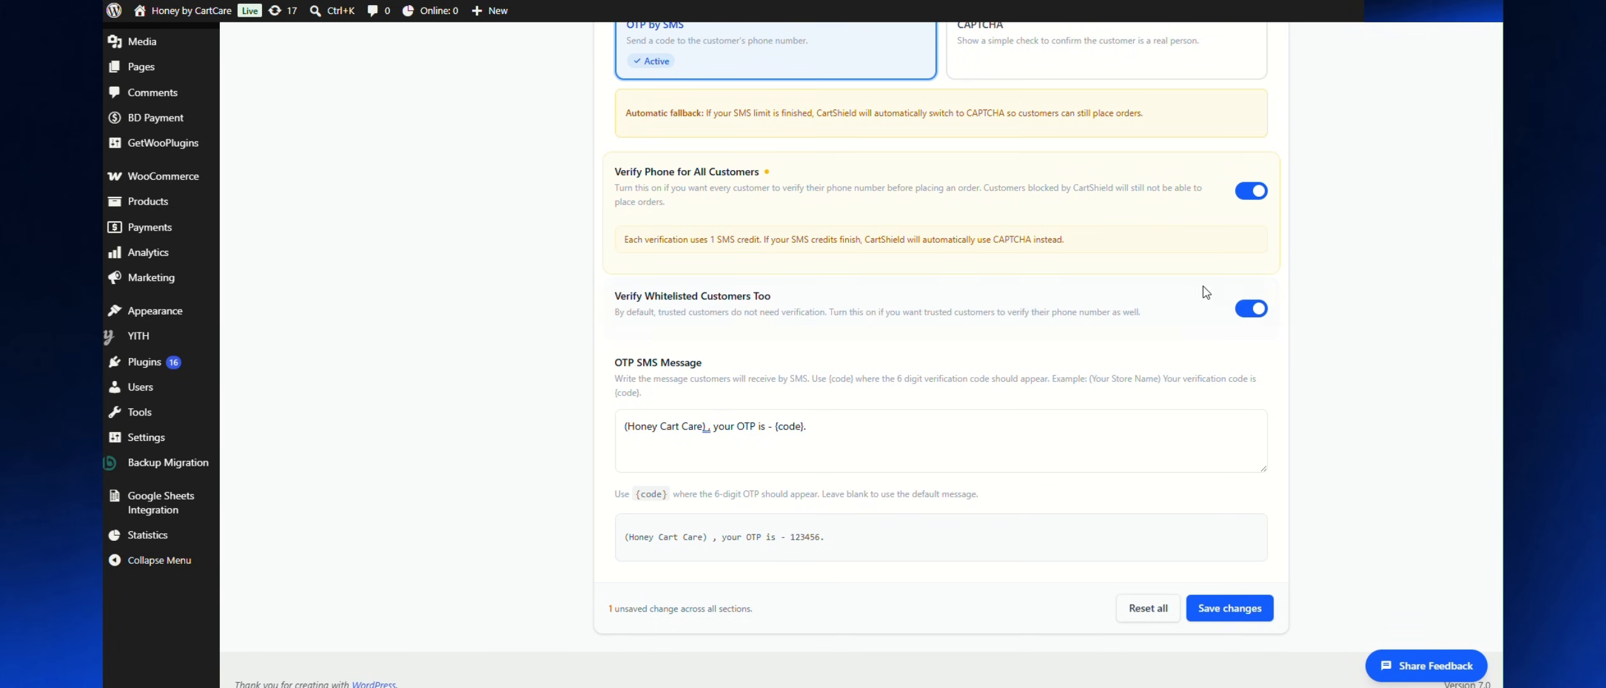
click(1244, 316)
scroll(822, 344, up, 1)
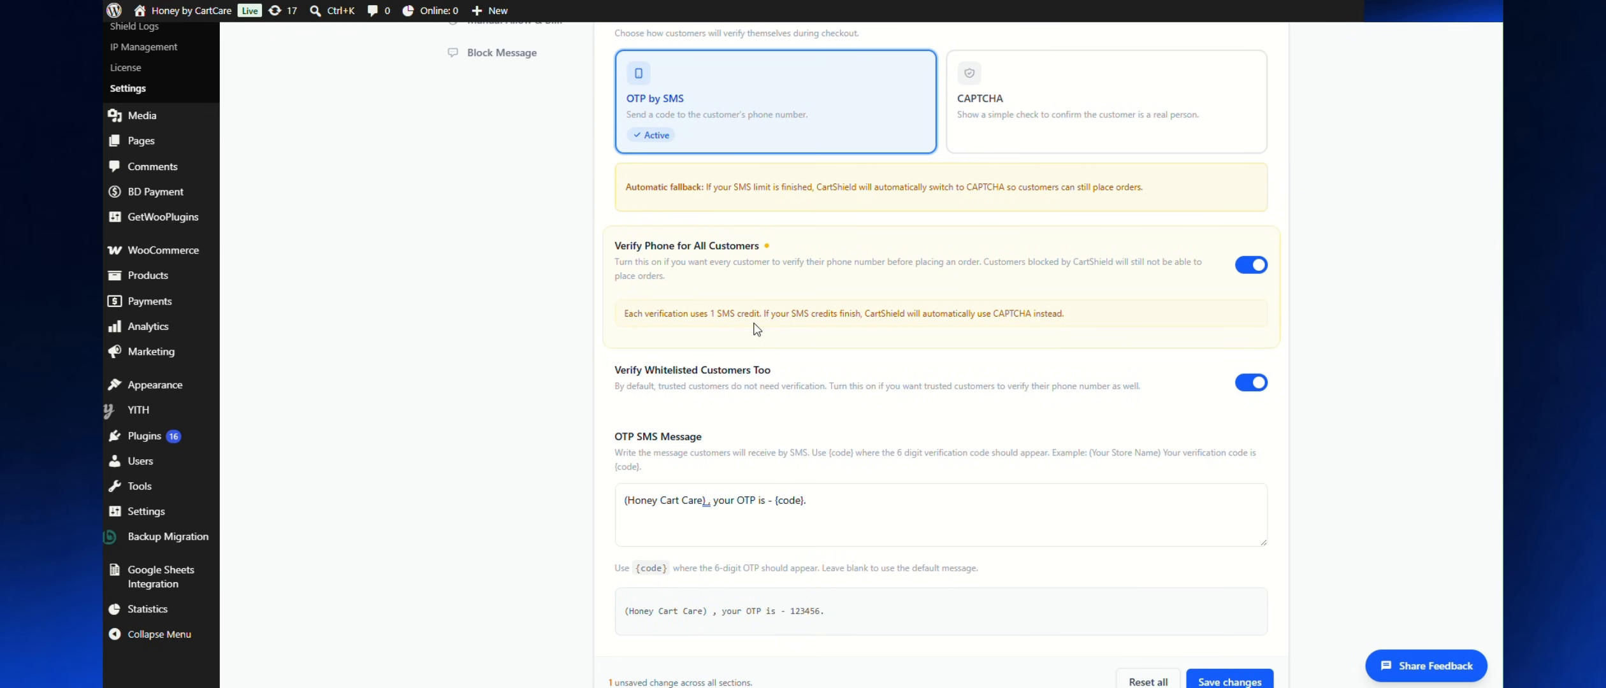
scroll(756, 328, up, 1)
scroll(759, 319, down, 2)
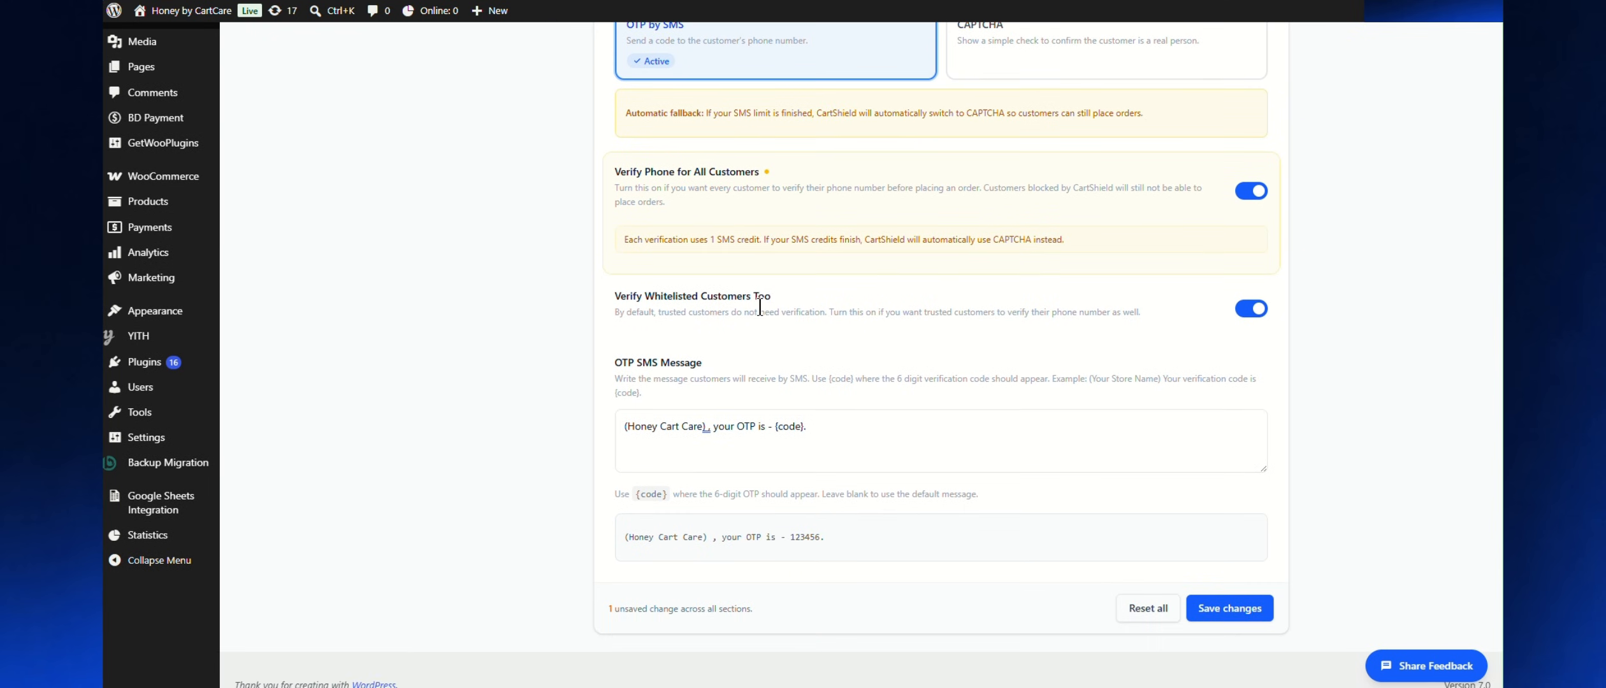
scroll(759, 307, up, 3)
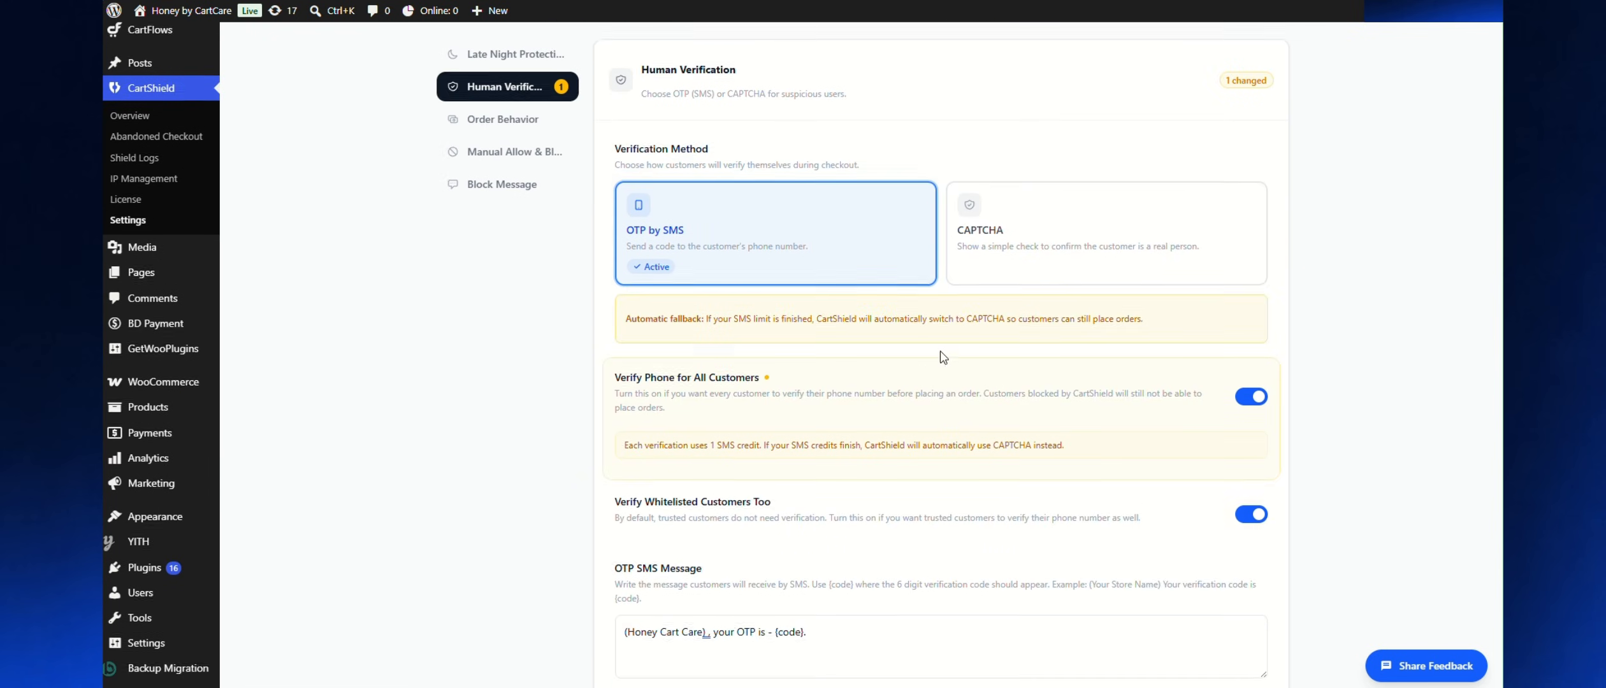
Switch the verification method to CAPTCHA and review its provider and key settings
click(1033, 257)
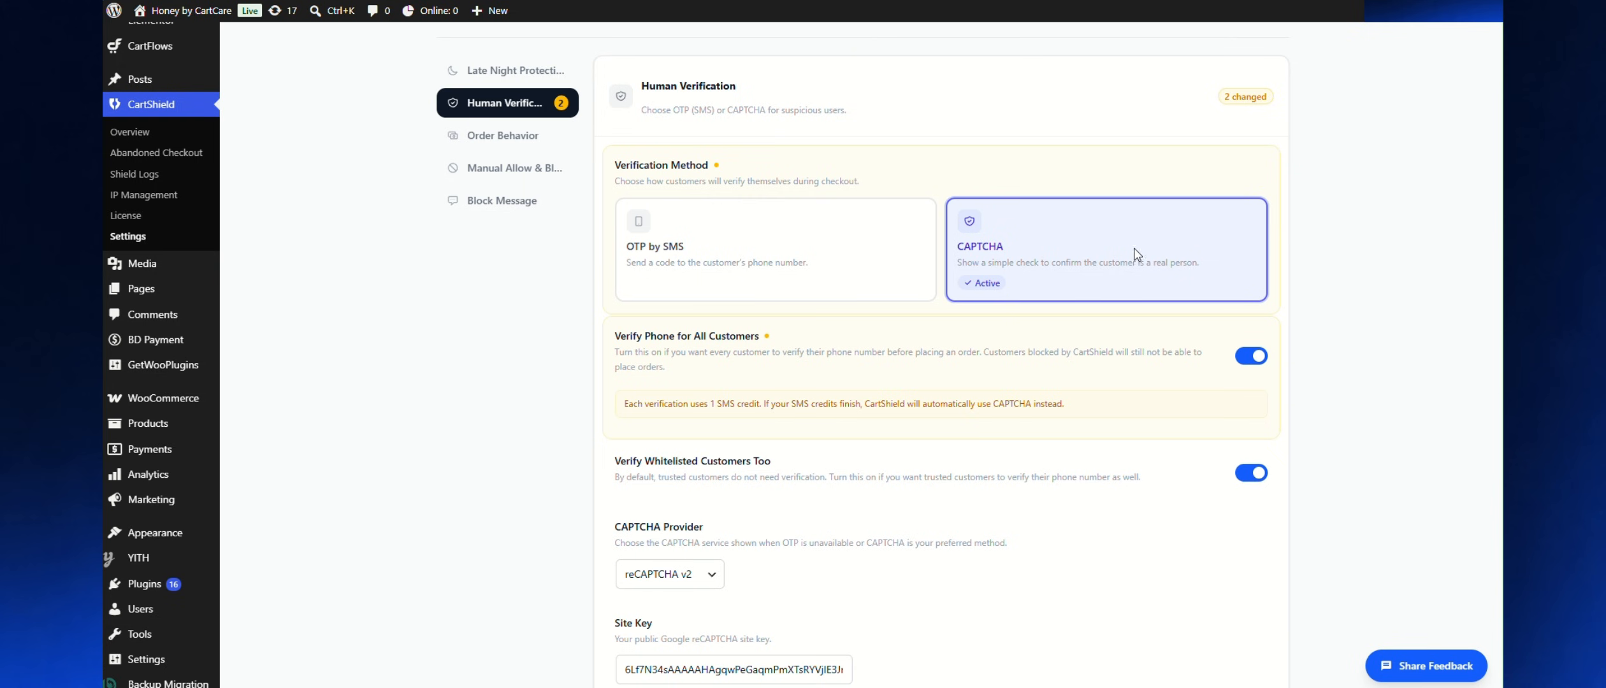
scroll(1132, 268, down, 1)
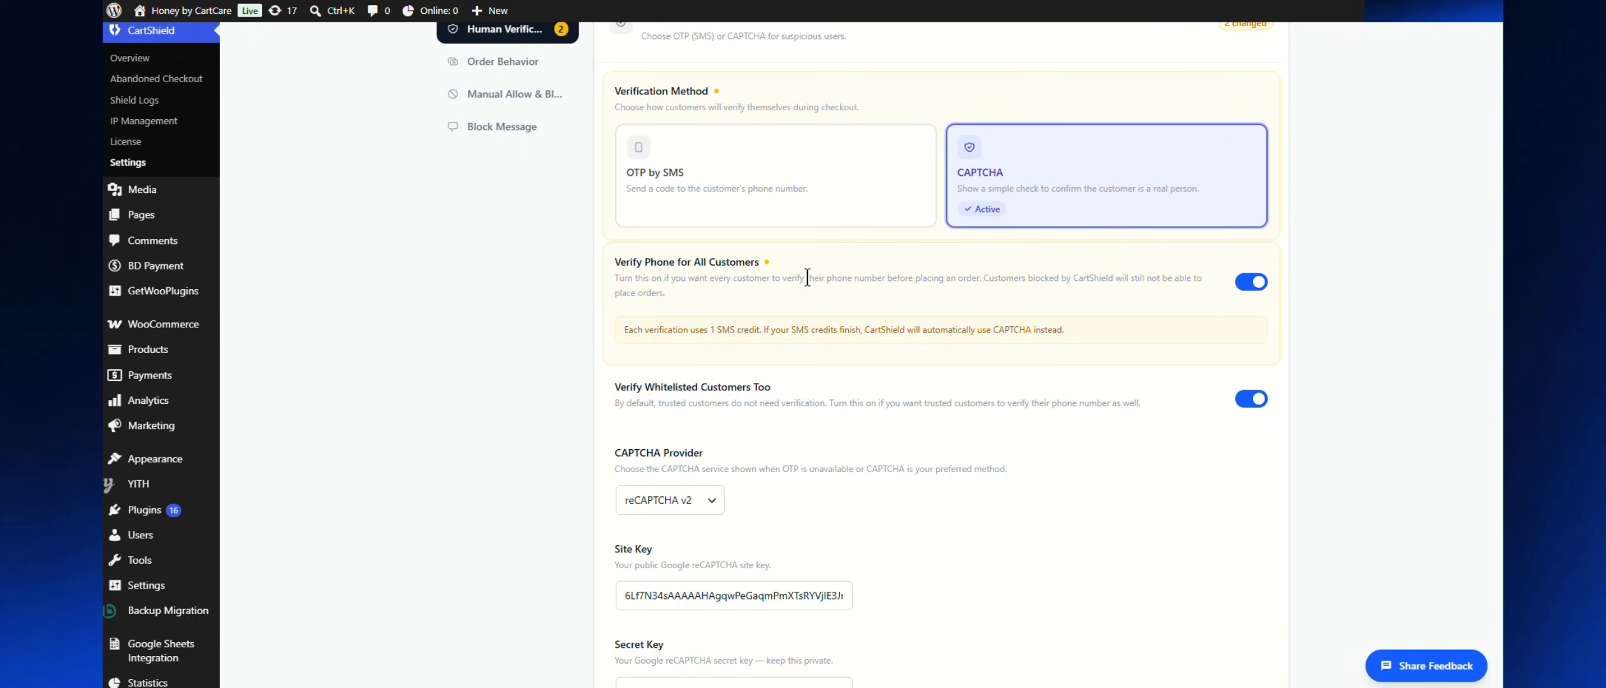
scroll(807, 278, down, 1)
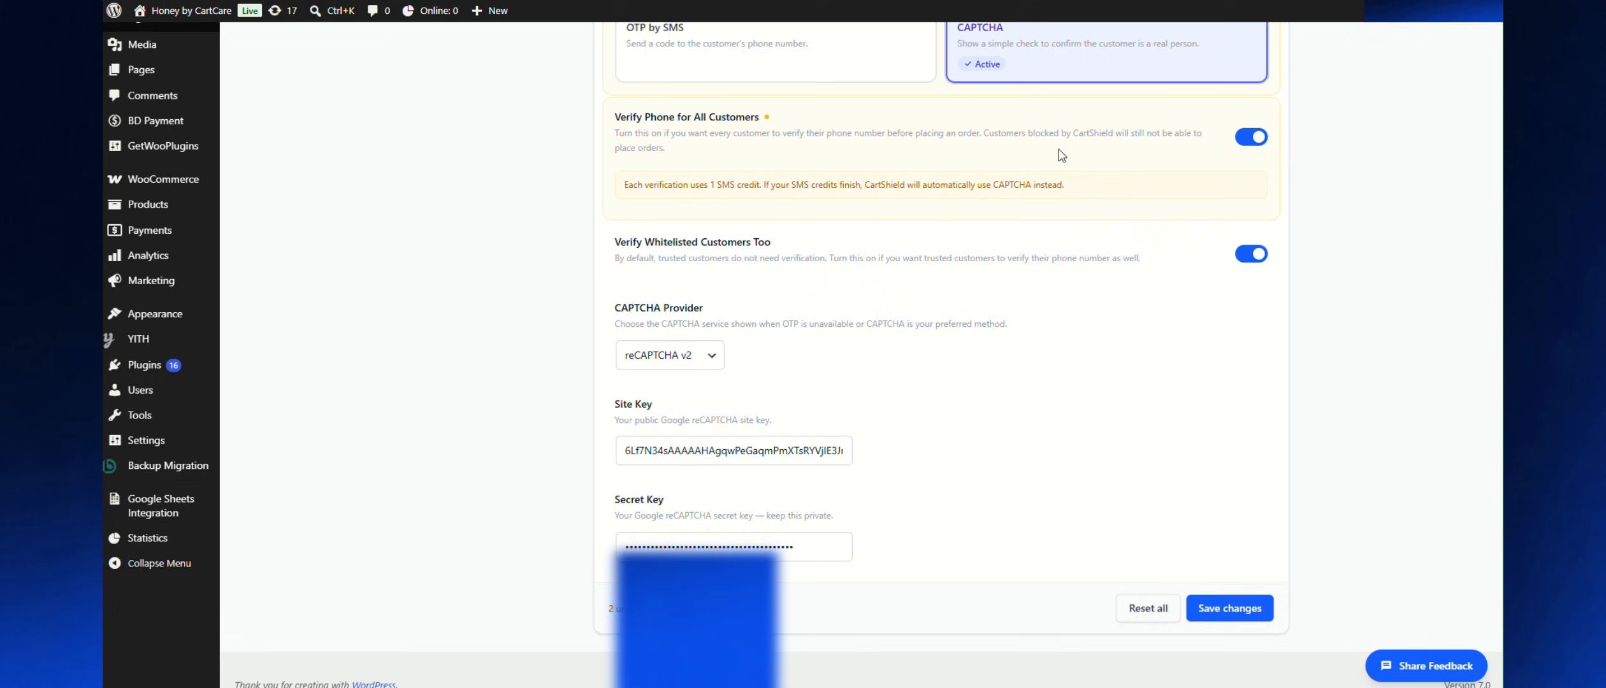
scroll(1161, 191, down, 1)
scroll(1084, 162, up, 1)
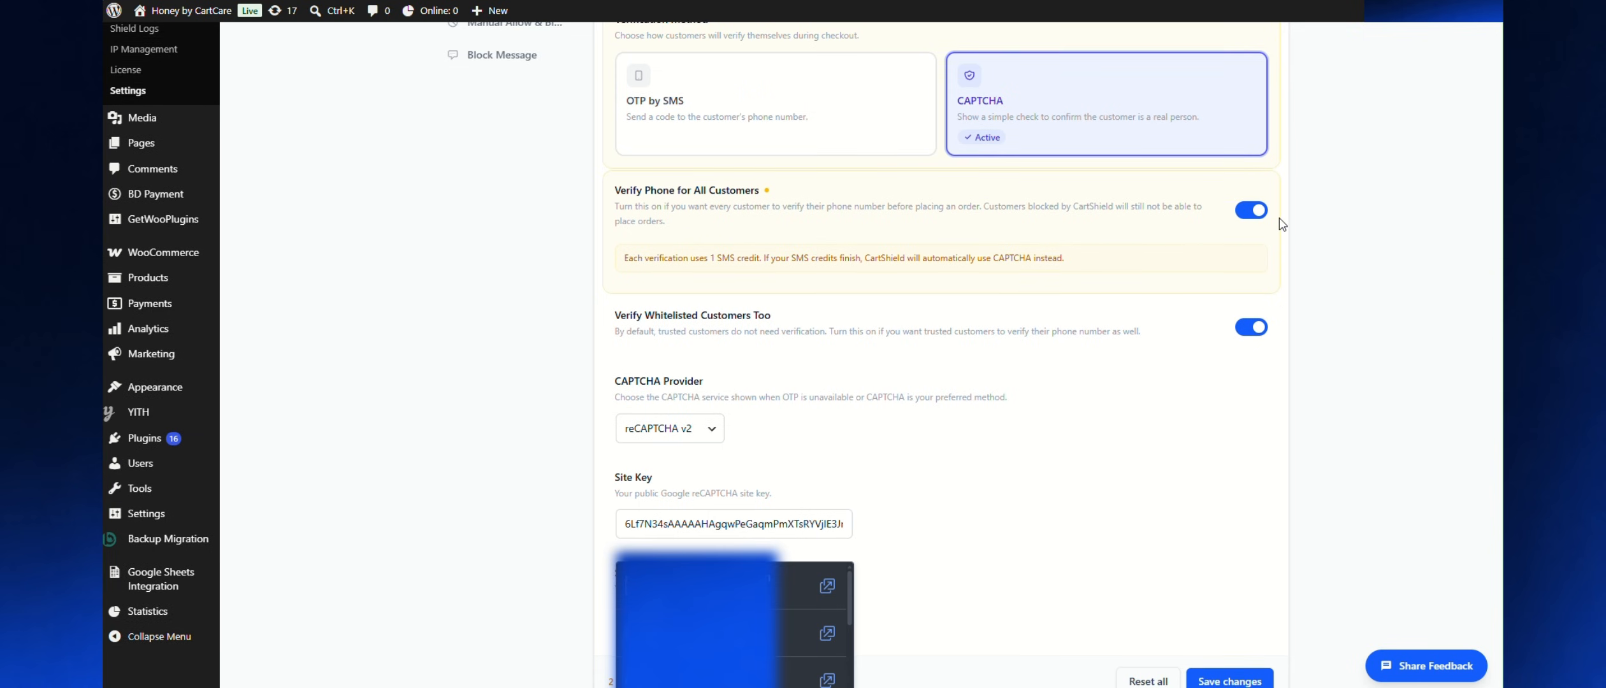
scroll(1279, 218, down, 1)
Turn off Verify Phone for All Customers while CAPTCHA is the verification method
click(1259, 139)
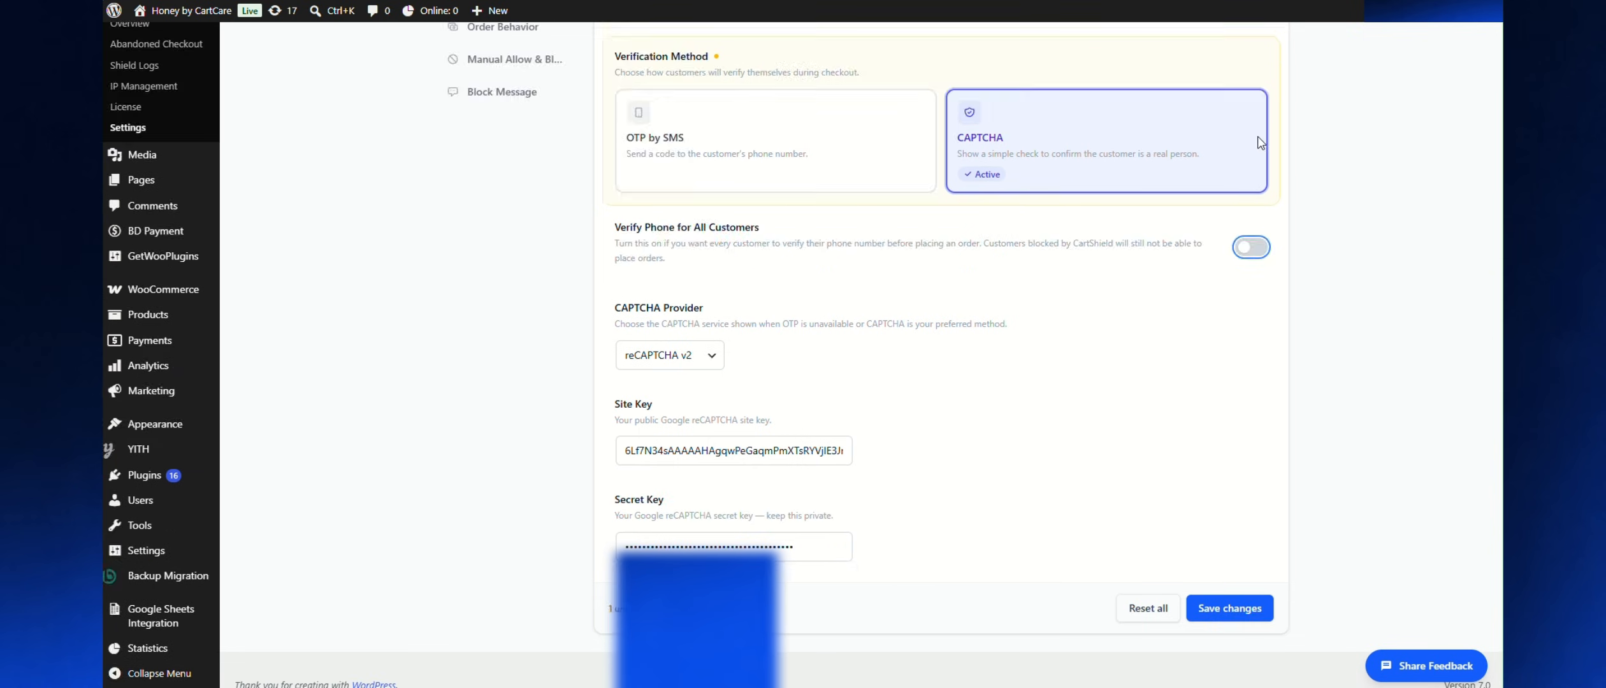
scroll(1277, 280, up, 1)
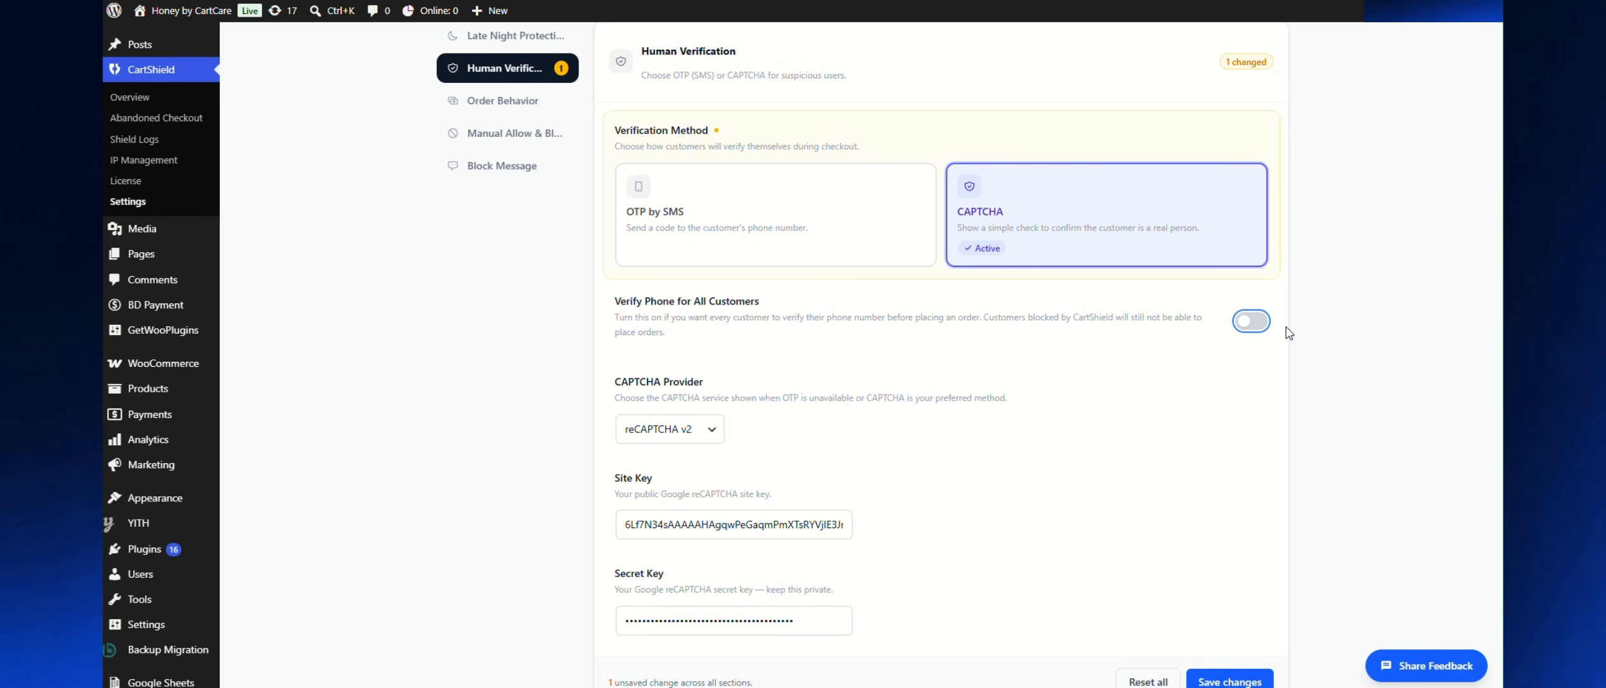
scroll(1289, 332, down, 1)
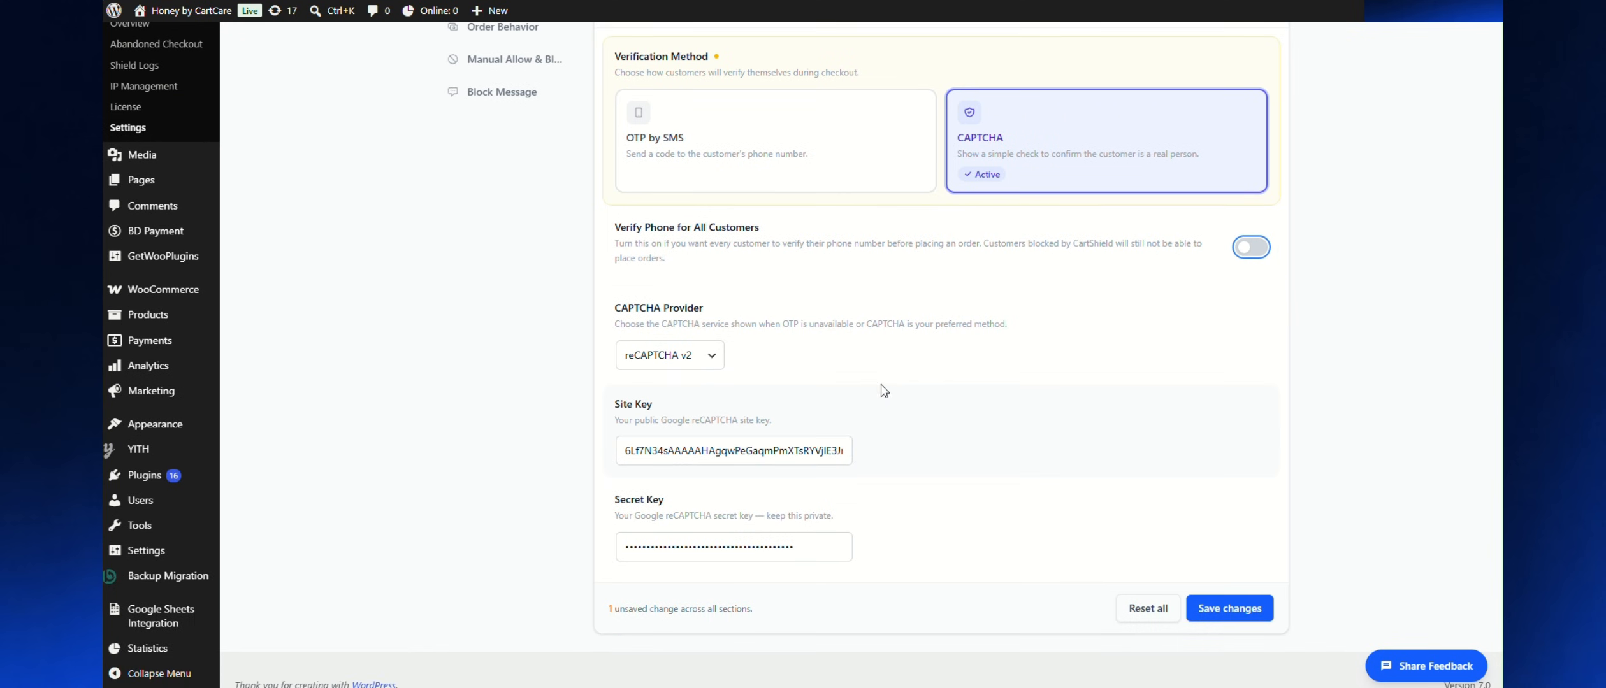
Try Basic (built-in) as the CAPTCHA provider, change it to Cloudflare Turnstile and check the other provider choices
click(673, 365)
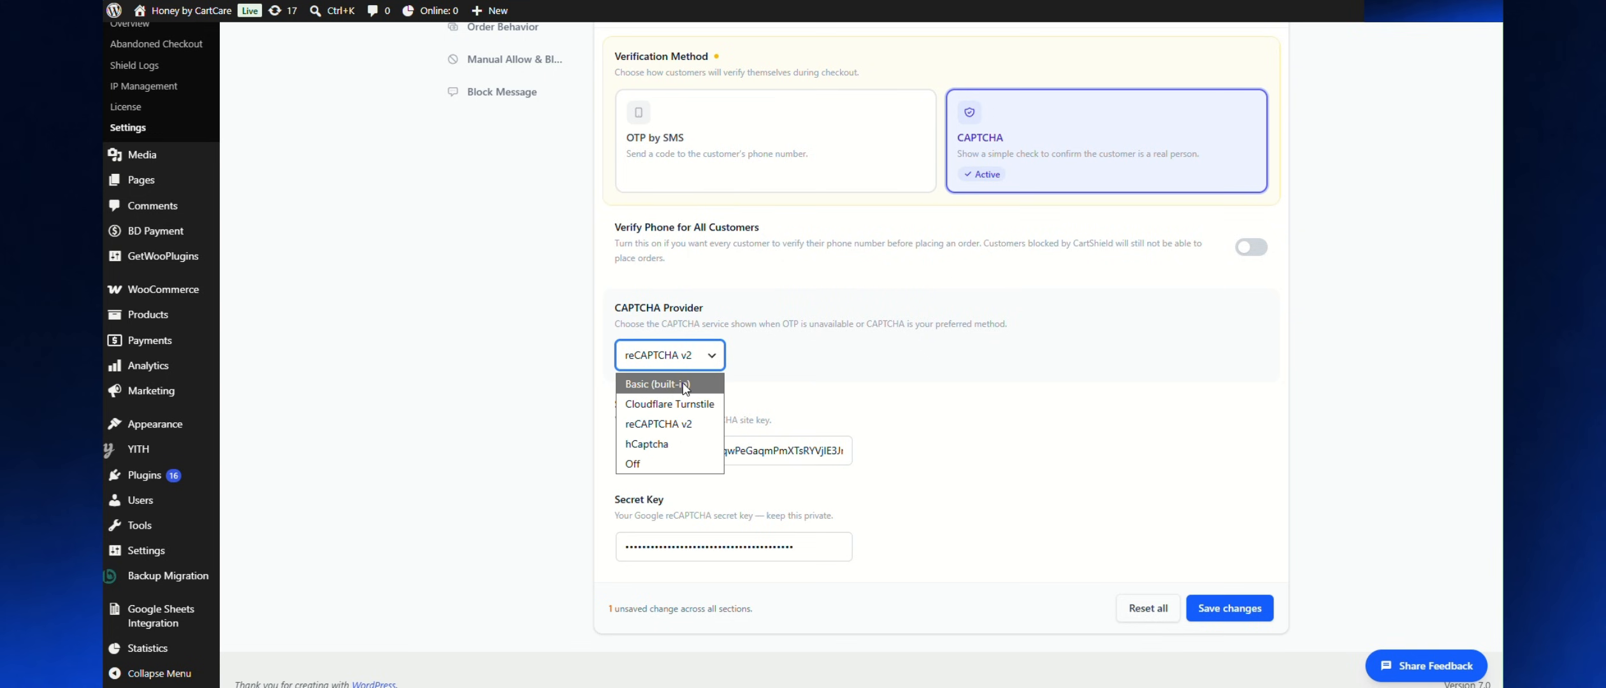
click(683, 384)
click(684, 364)
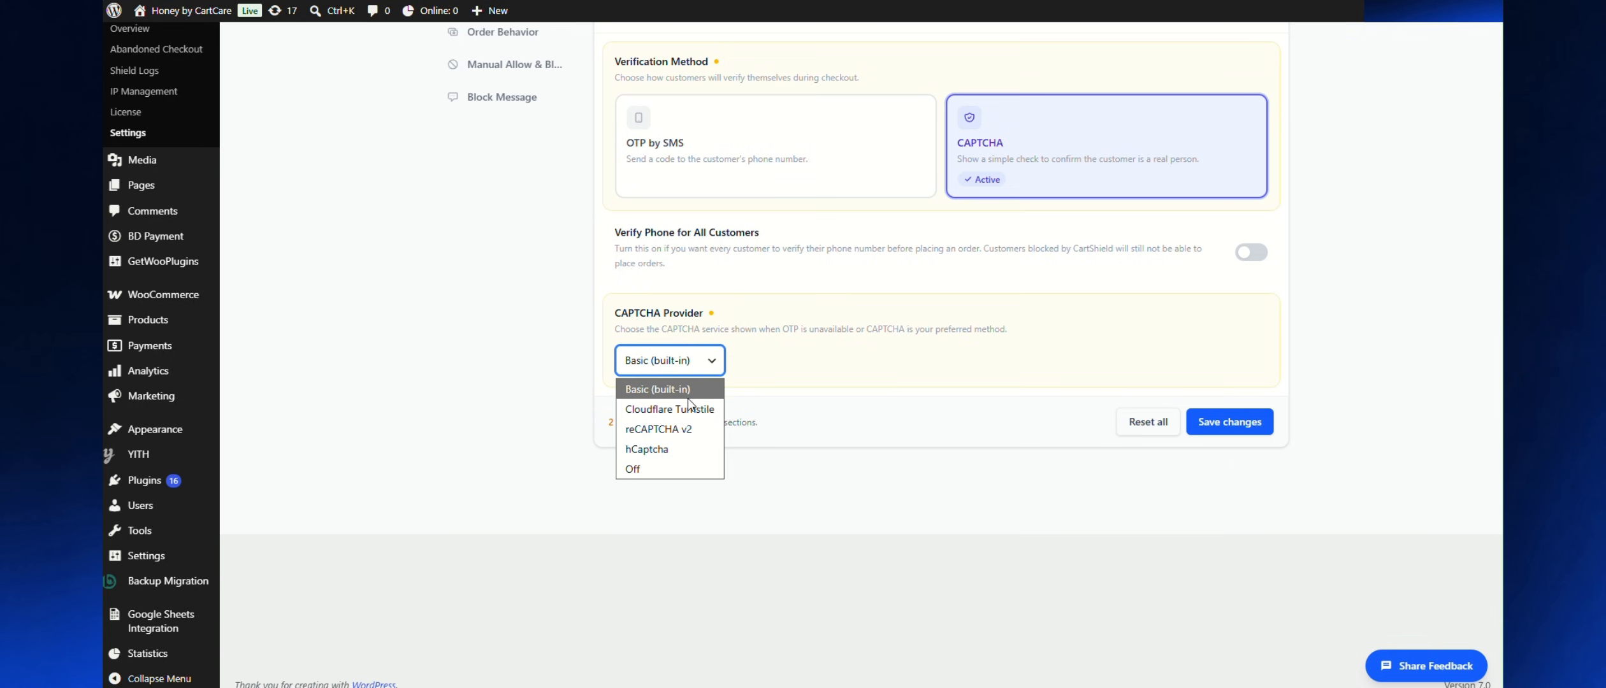
click(691, 408)
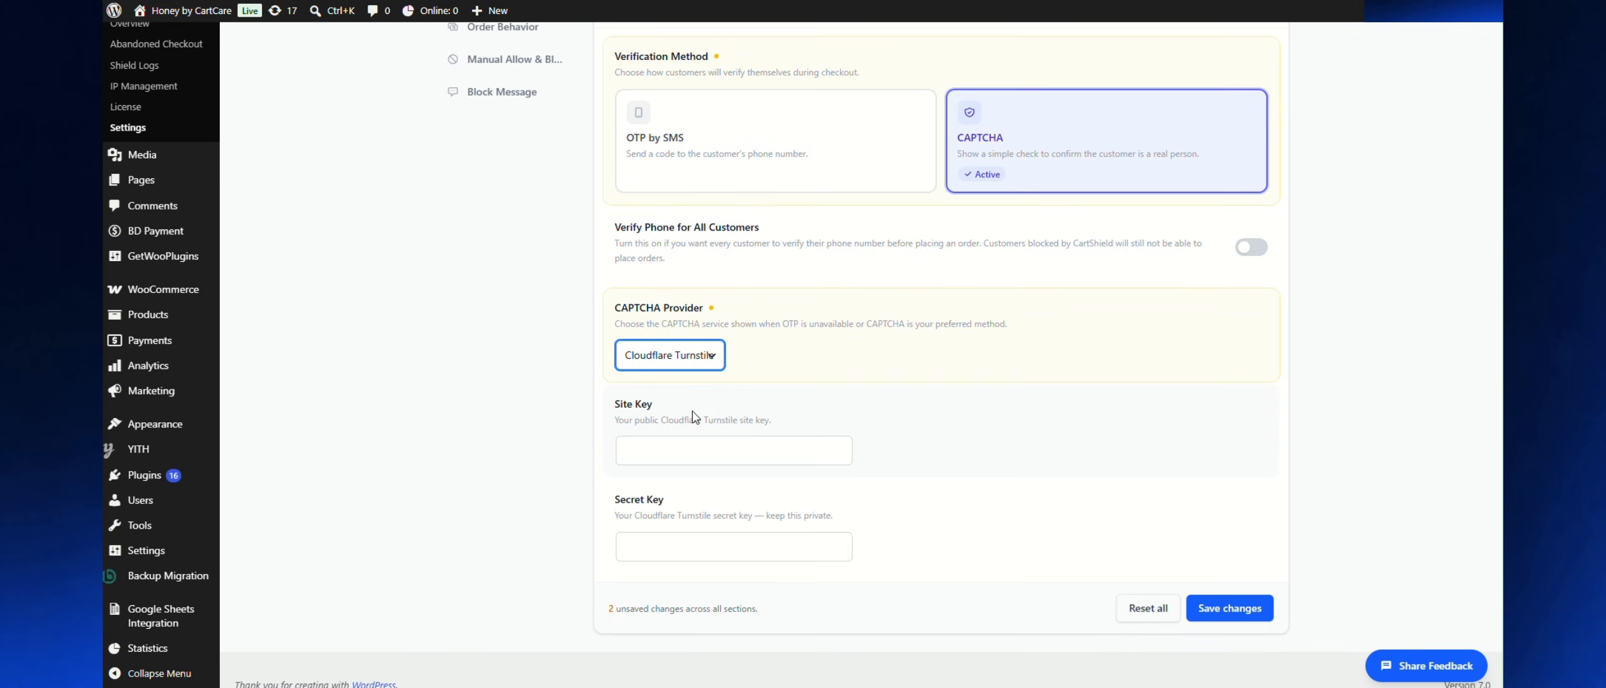
click(700, 365)
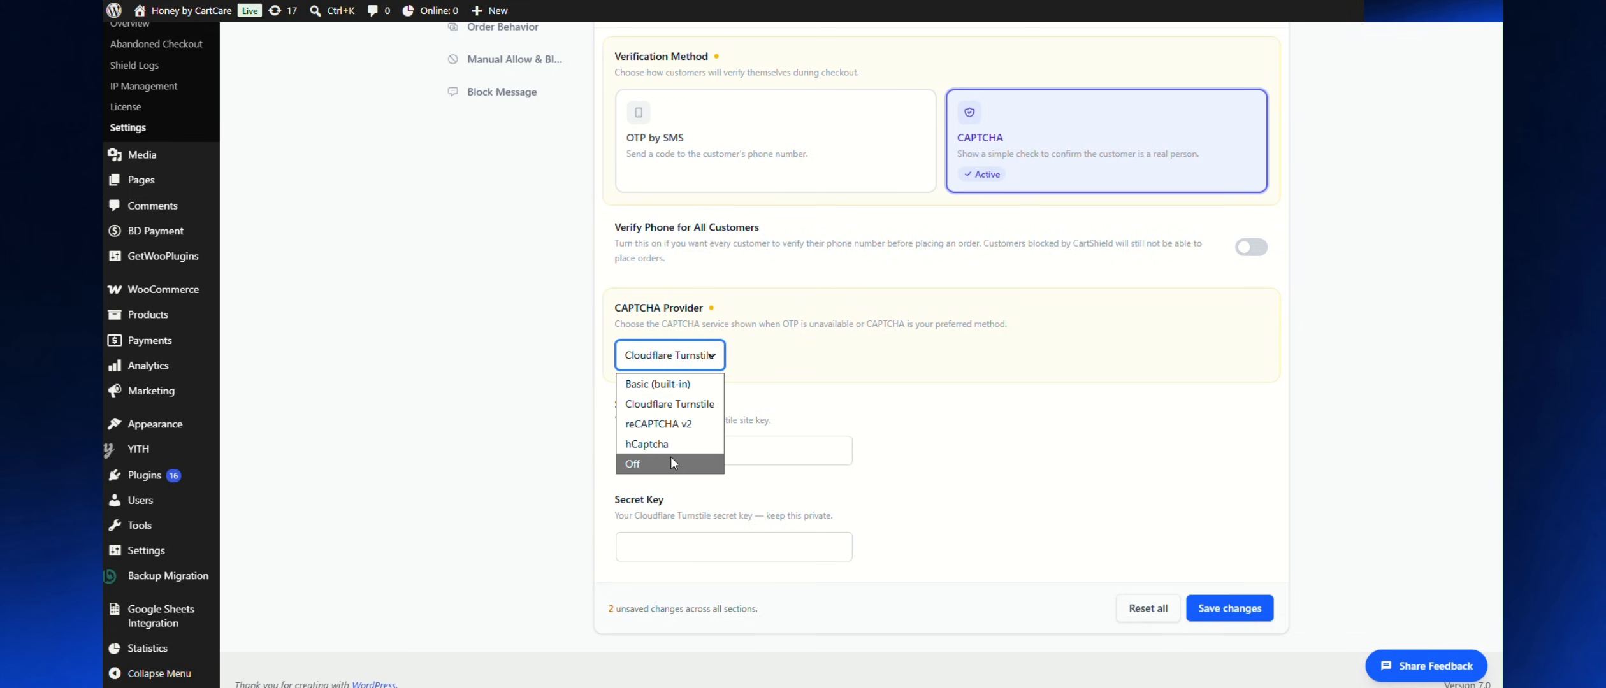
click(879, 390)
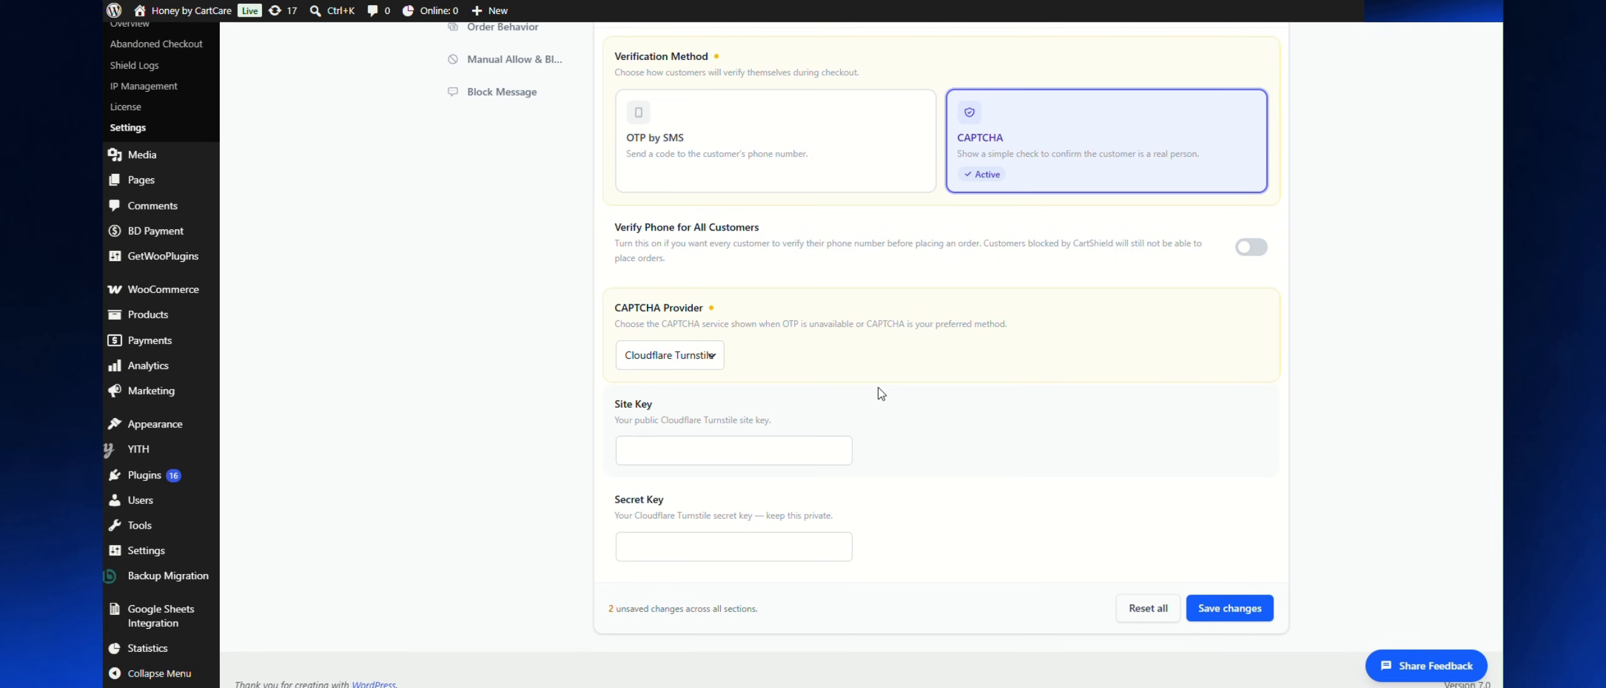
Set the verification method back to OTP by SMS and turn on Verify Phone for All Customers
scroll(765, 242, up, 1)
click(746, 220)
scroll(781, 281, down, 1)
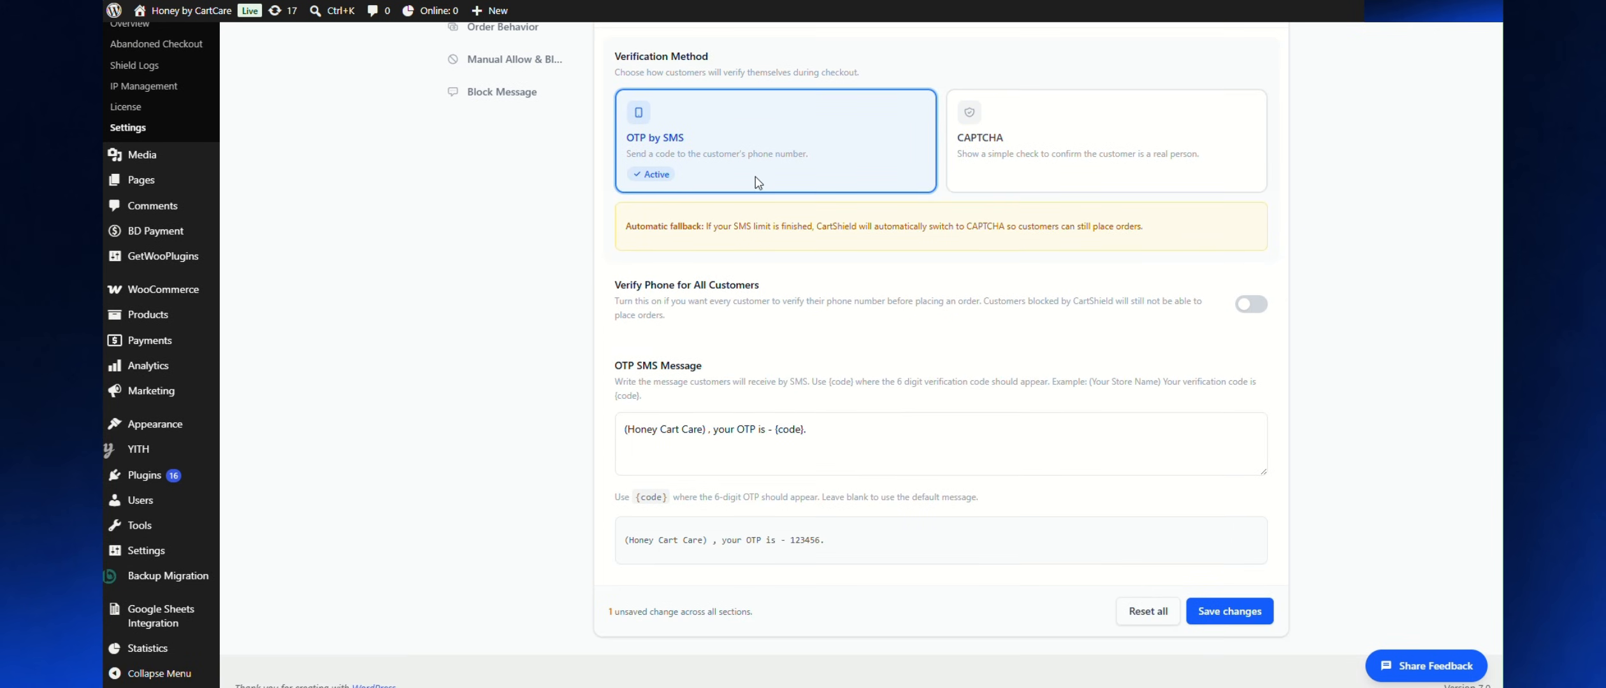
click(1264, 306)
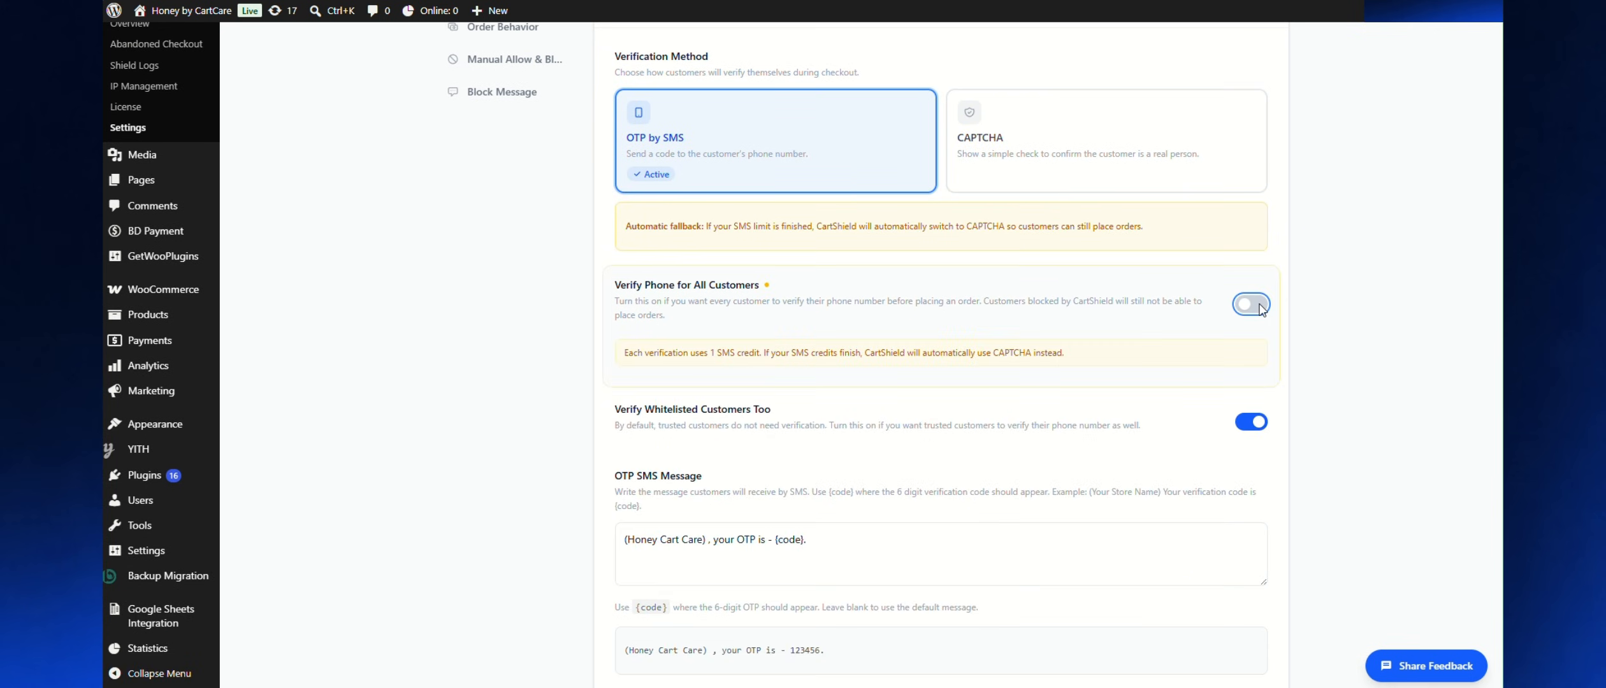
scroll(1301, 367, down, 2)
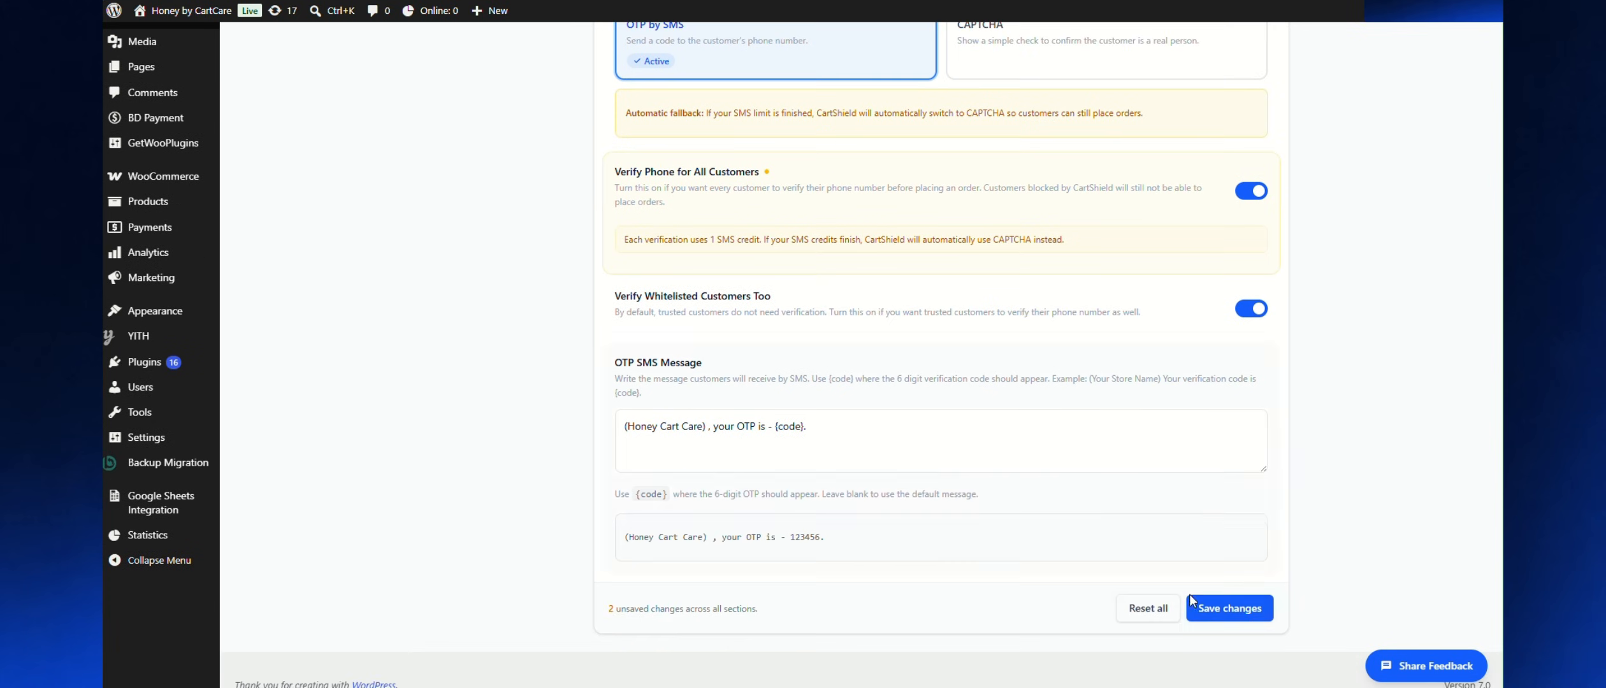
Turn off Verify Whitelisted Customers Too and save the settings, dismissing the login update prompt
click(1254, 309)
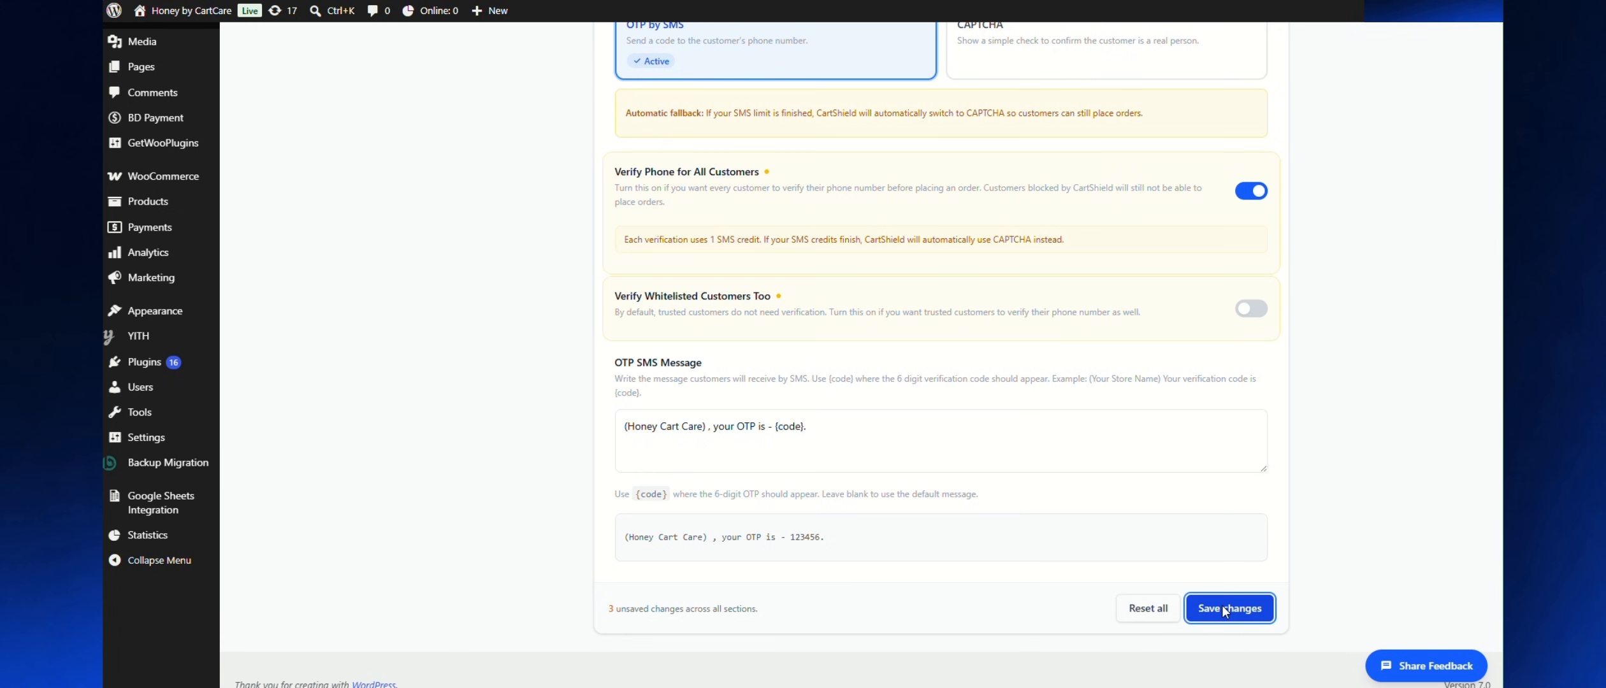
click(1223, 608)
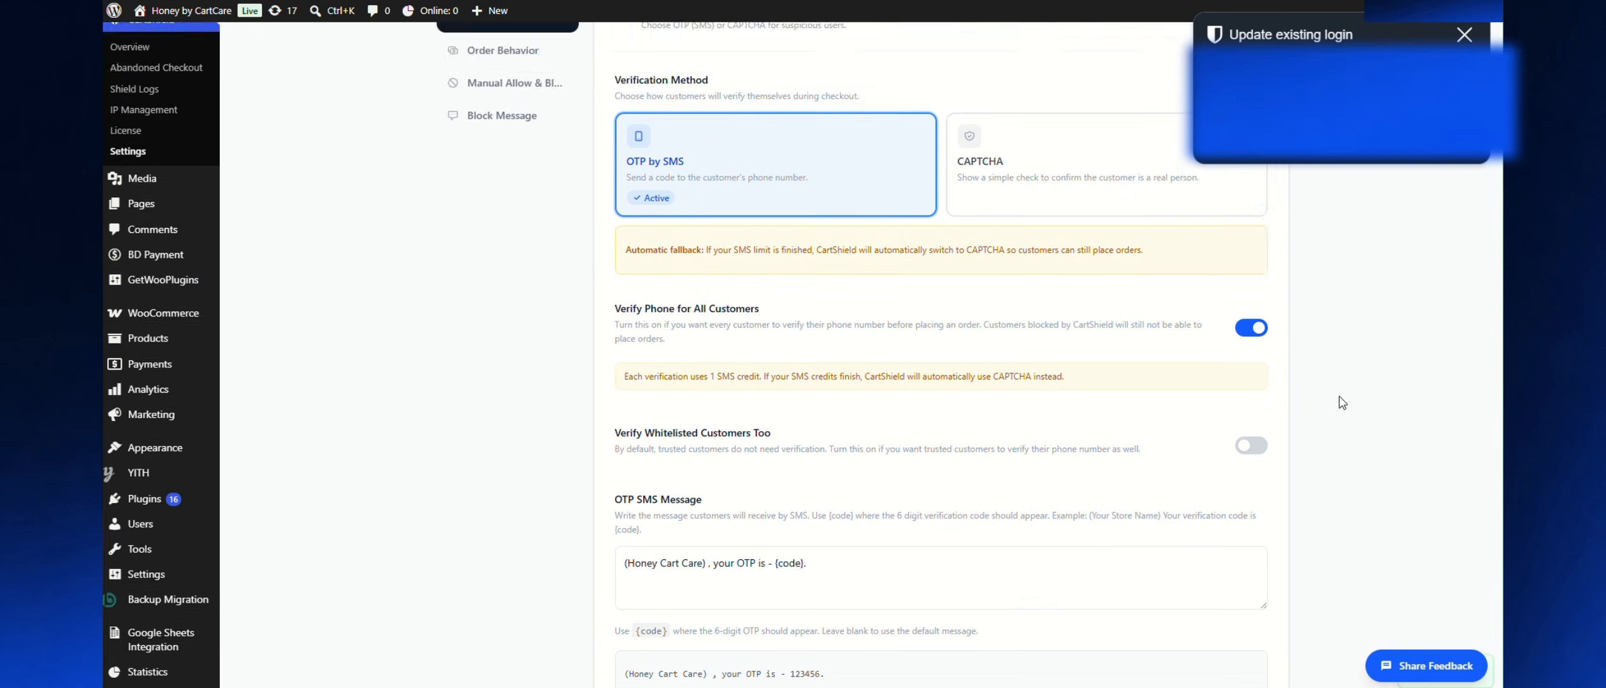
click(1461, 34)
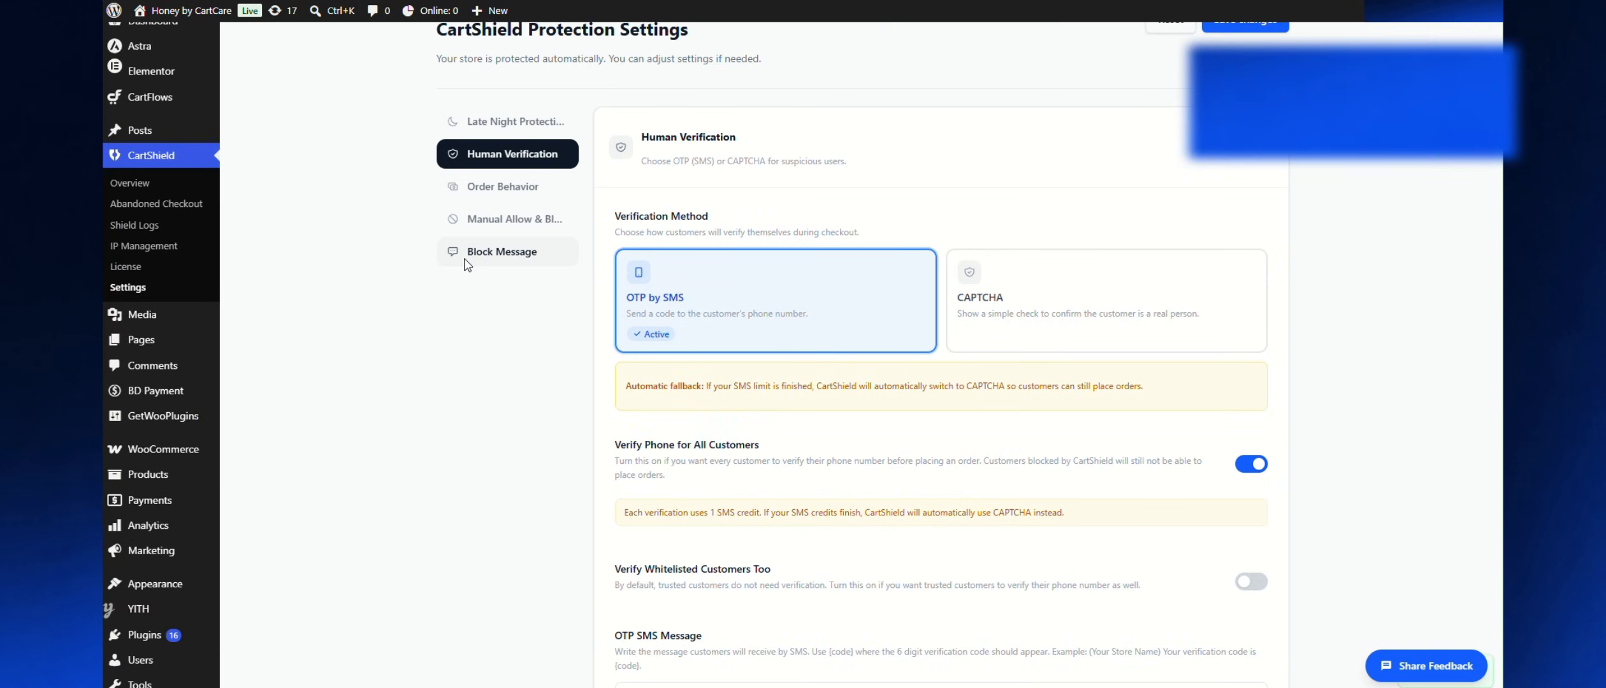
Open the Order Behavior settings and review the Single-Page Store and Enable Repeat Order Wait Time options
click(500, 191)
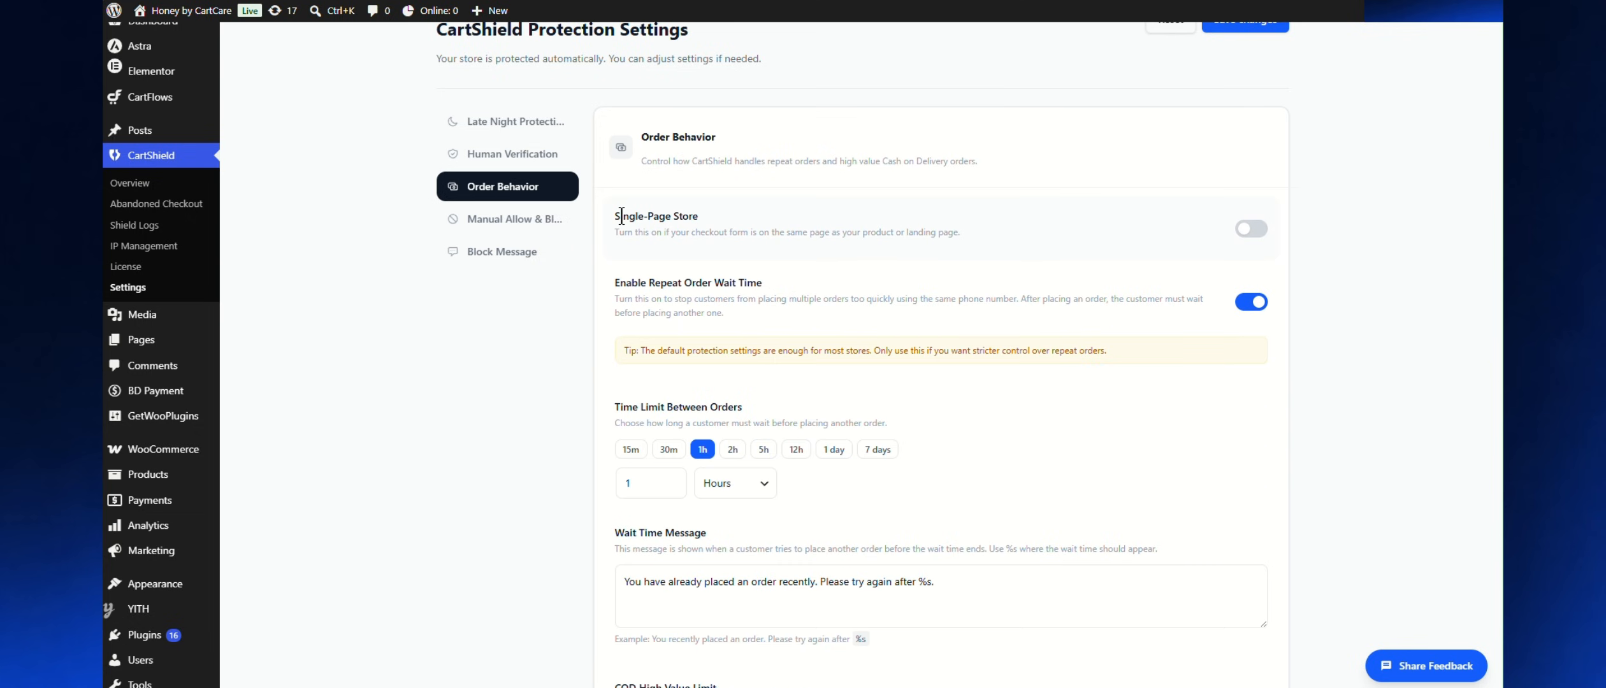
drag(619, 217, 797, 238)
scroll(1252, 232, up, 1)
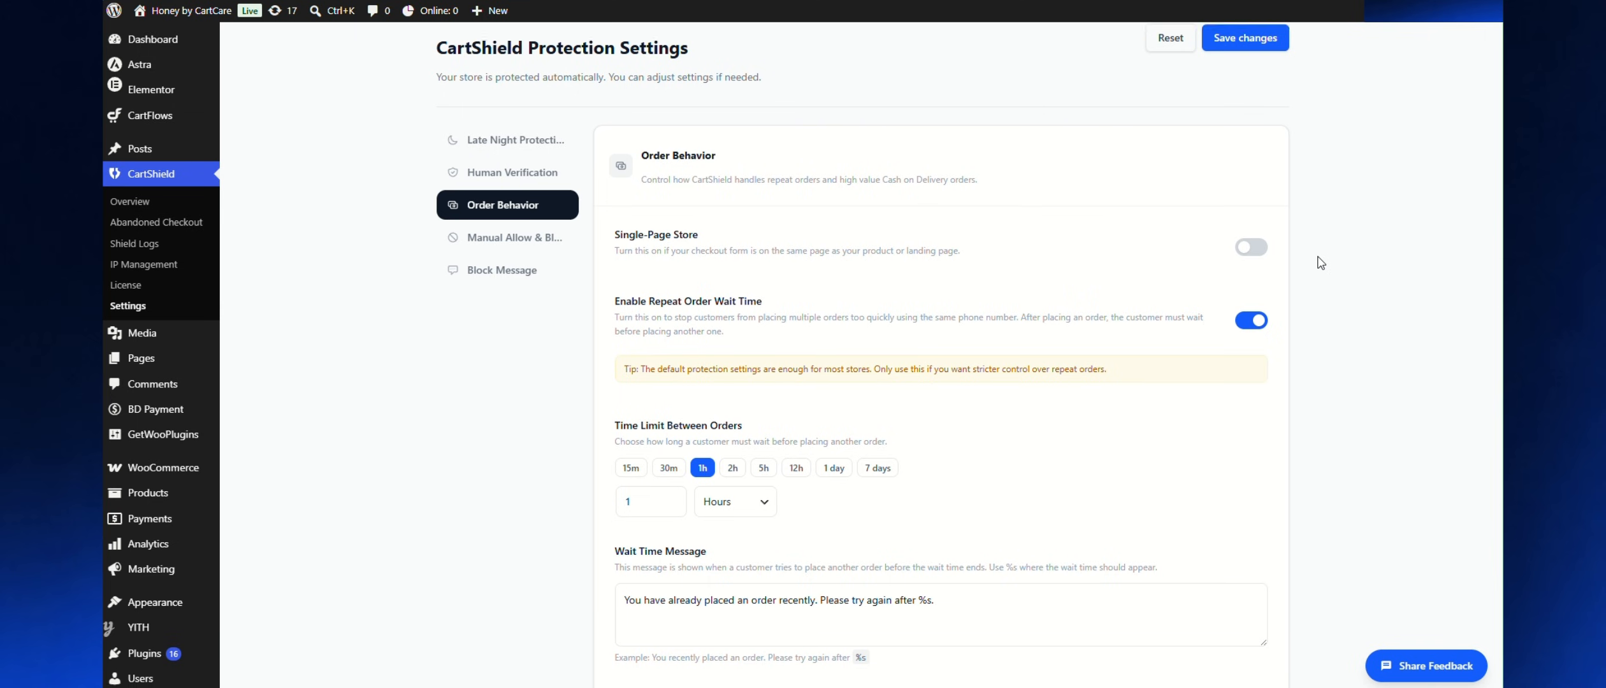
scroll(1321, 263, down, 1)
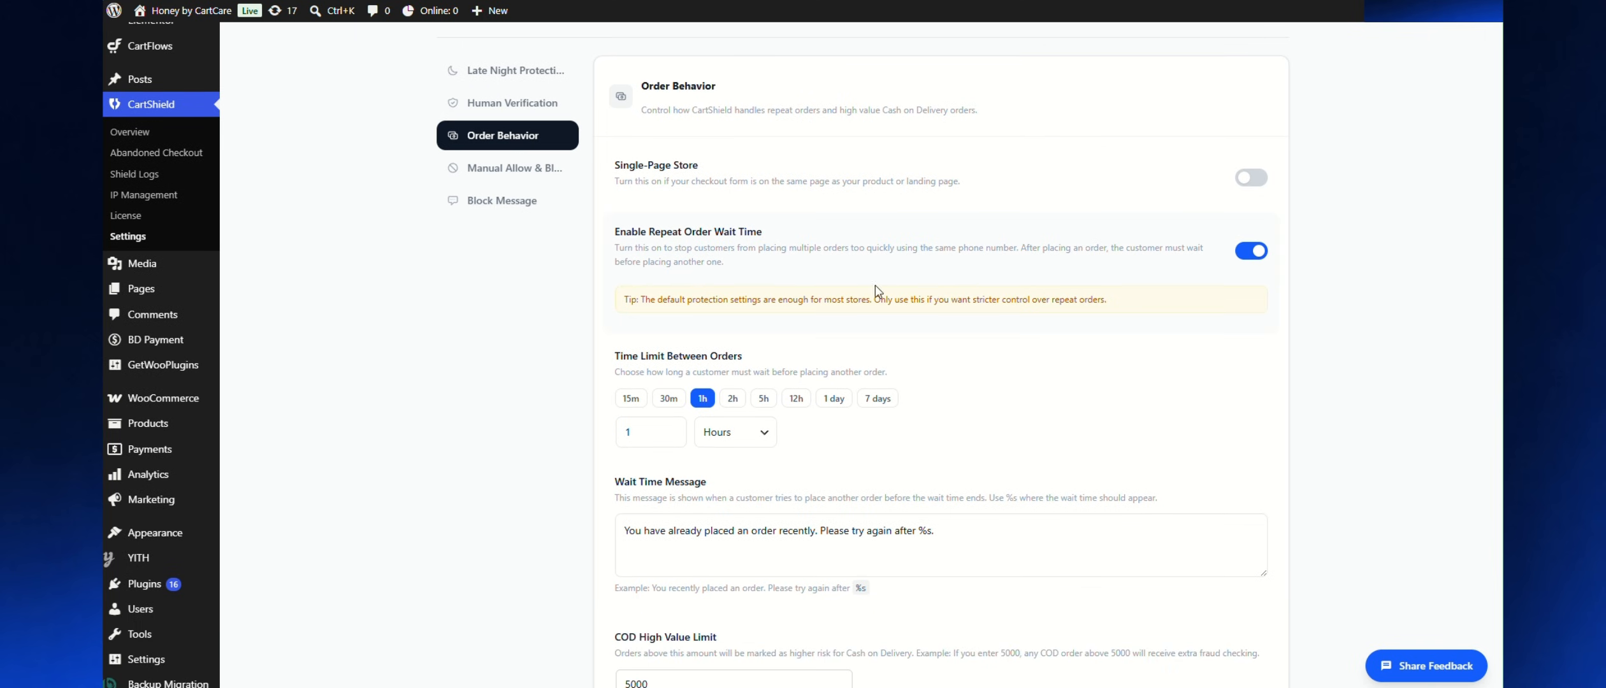
scroll(608, 285, down, 1)
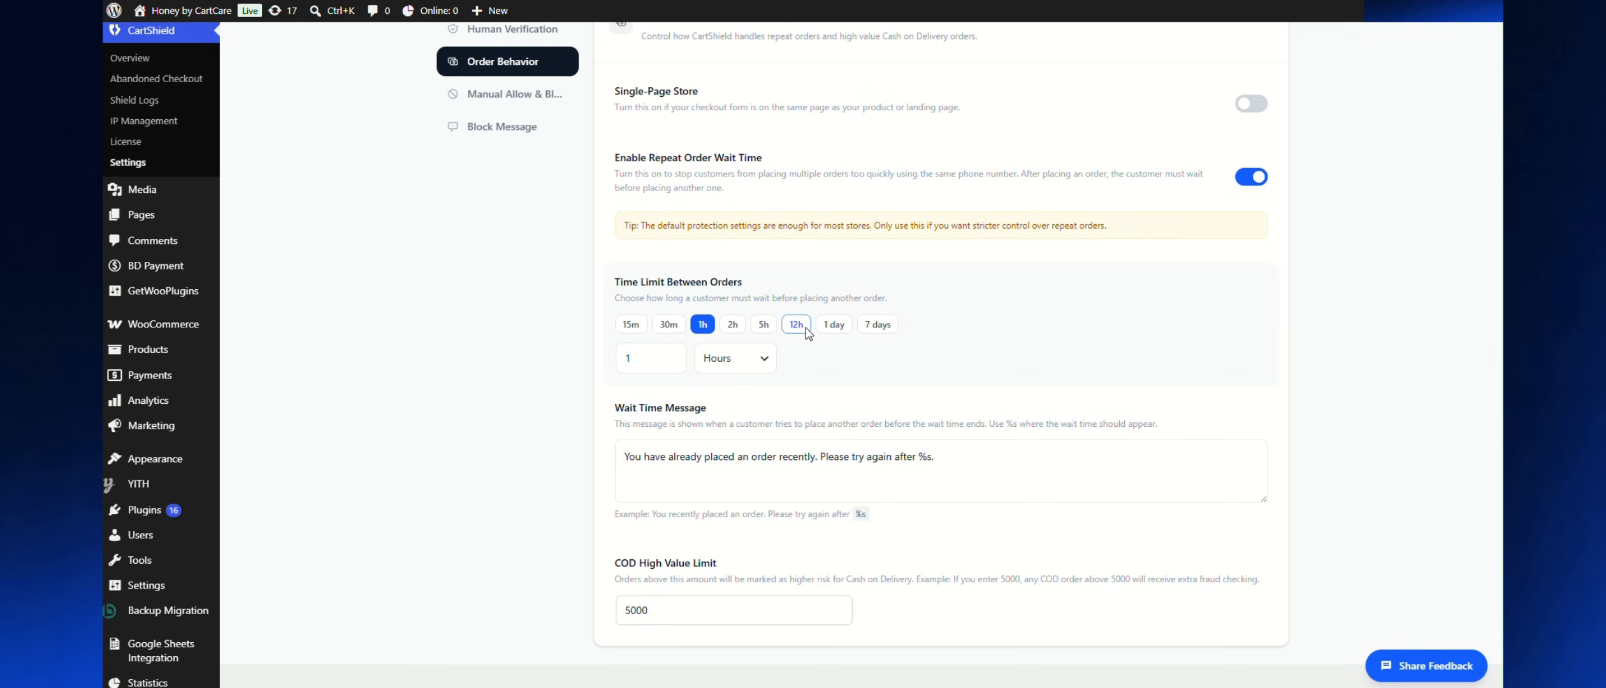
Examine the value and unit choices for Time Limit Between Orders without changing them
click(751, 360)
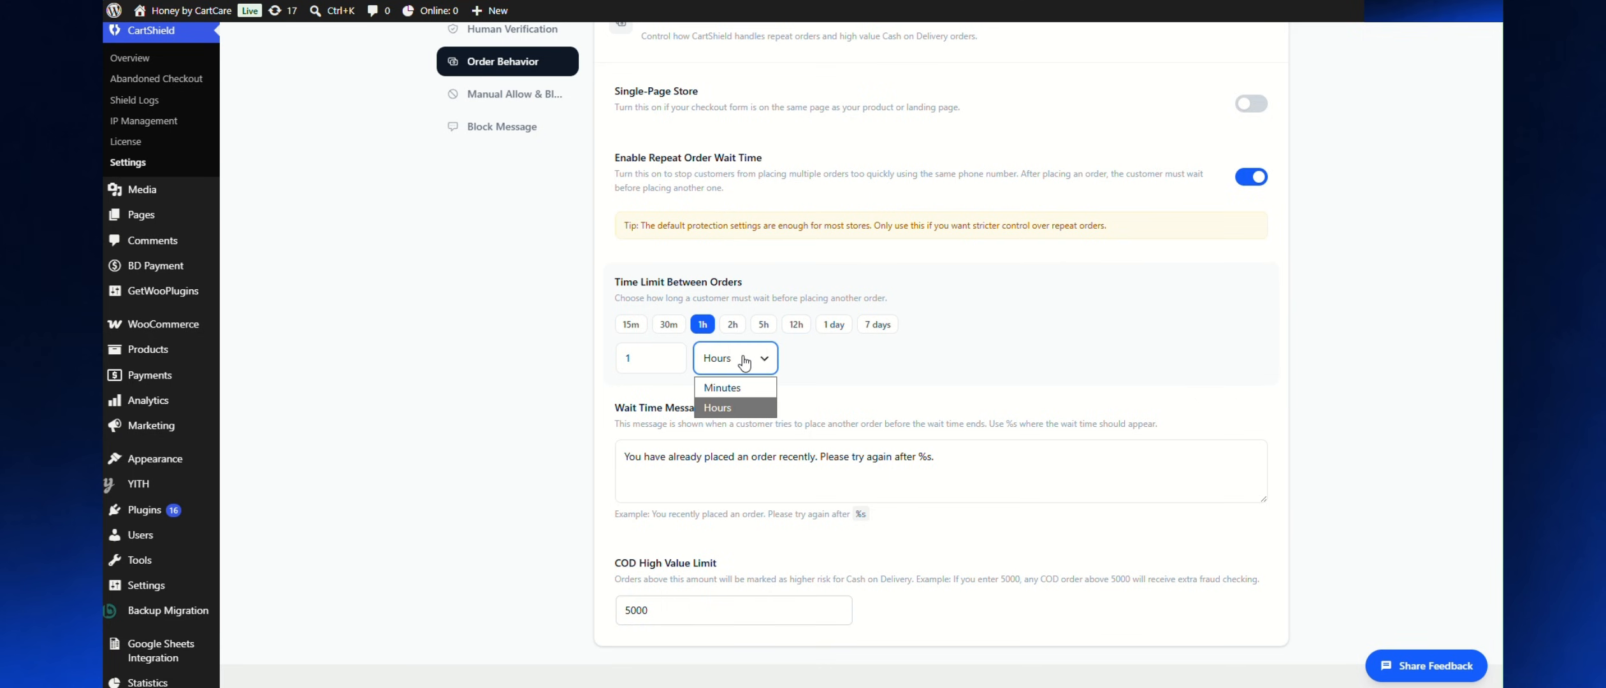
click(745, 362)
click(617, 361)
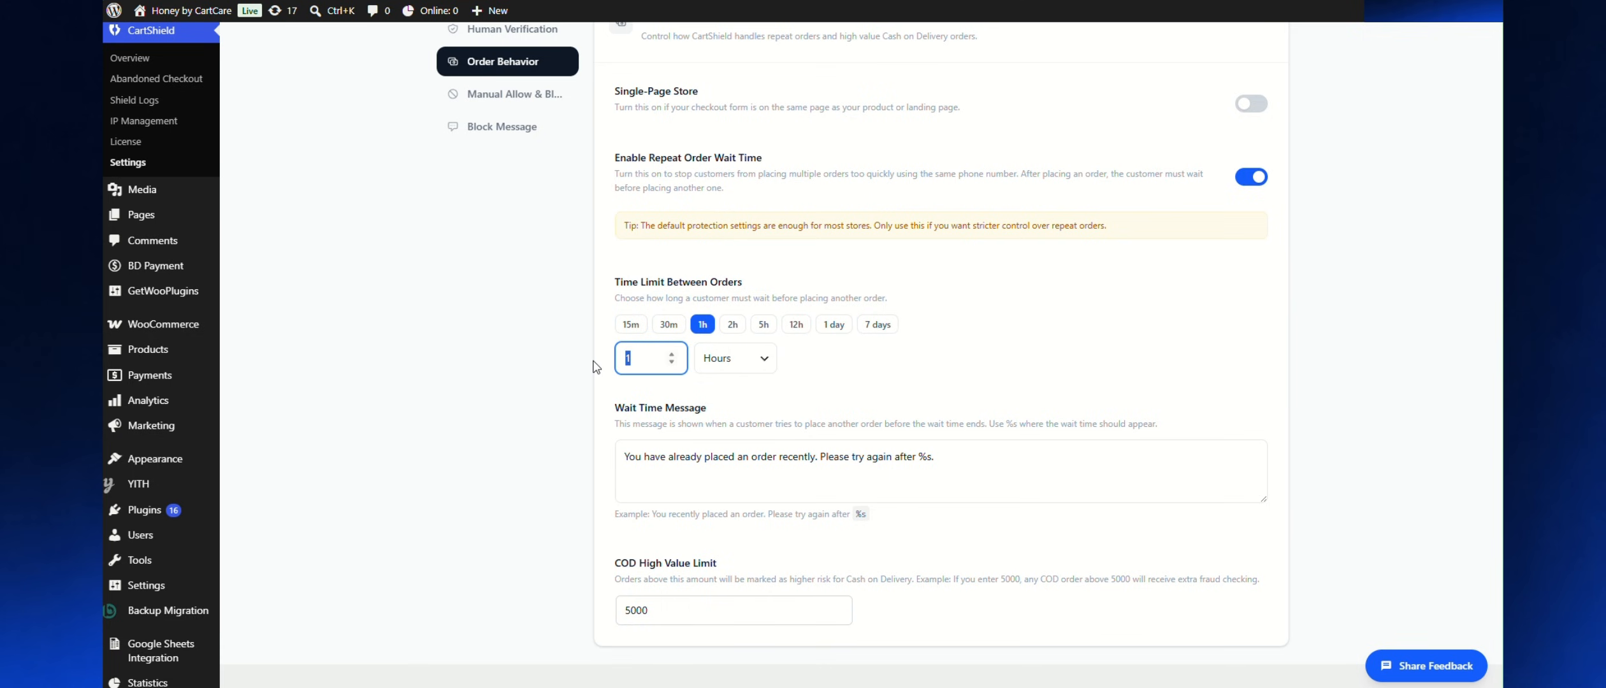
click(597, 368)
scroll(745, 368, down, 1)
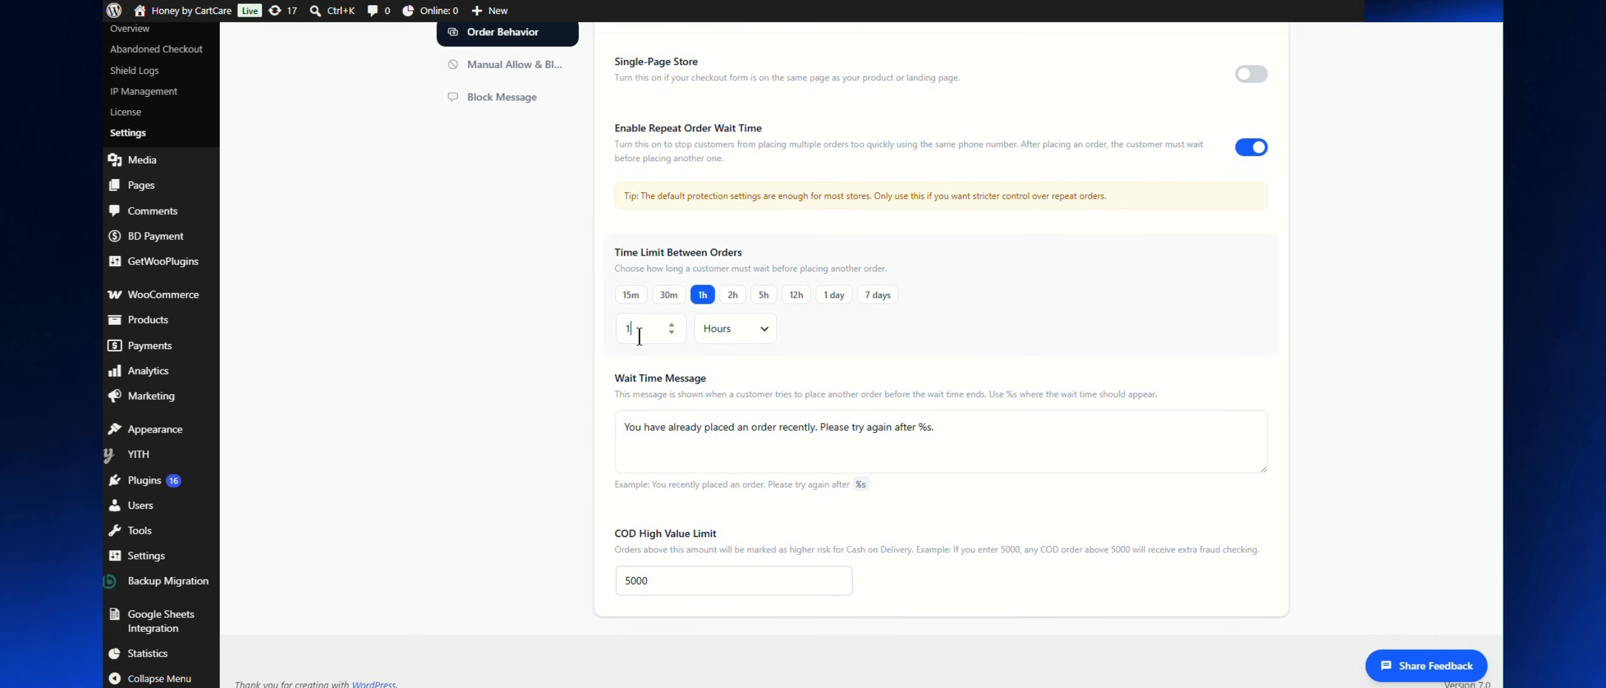
double_click(637, 329)
click(532, 355)
Replace the English text before %s in the Wait Time Message with "আপনি ইতিমধ্যে একটি অর্ডার প্লেস করেছেন। পরবর্তী অর্ডার করতে অপেক্ষা করুন"
drag(624, 425, 904, 436)
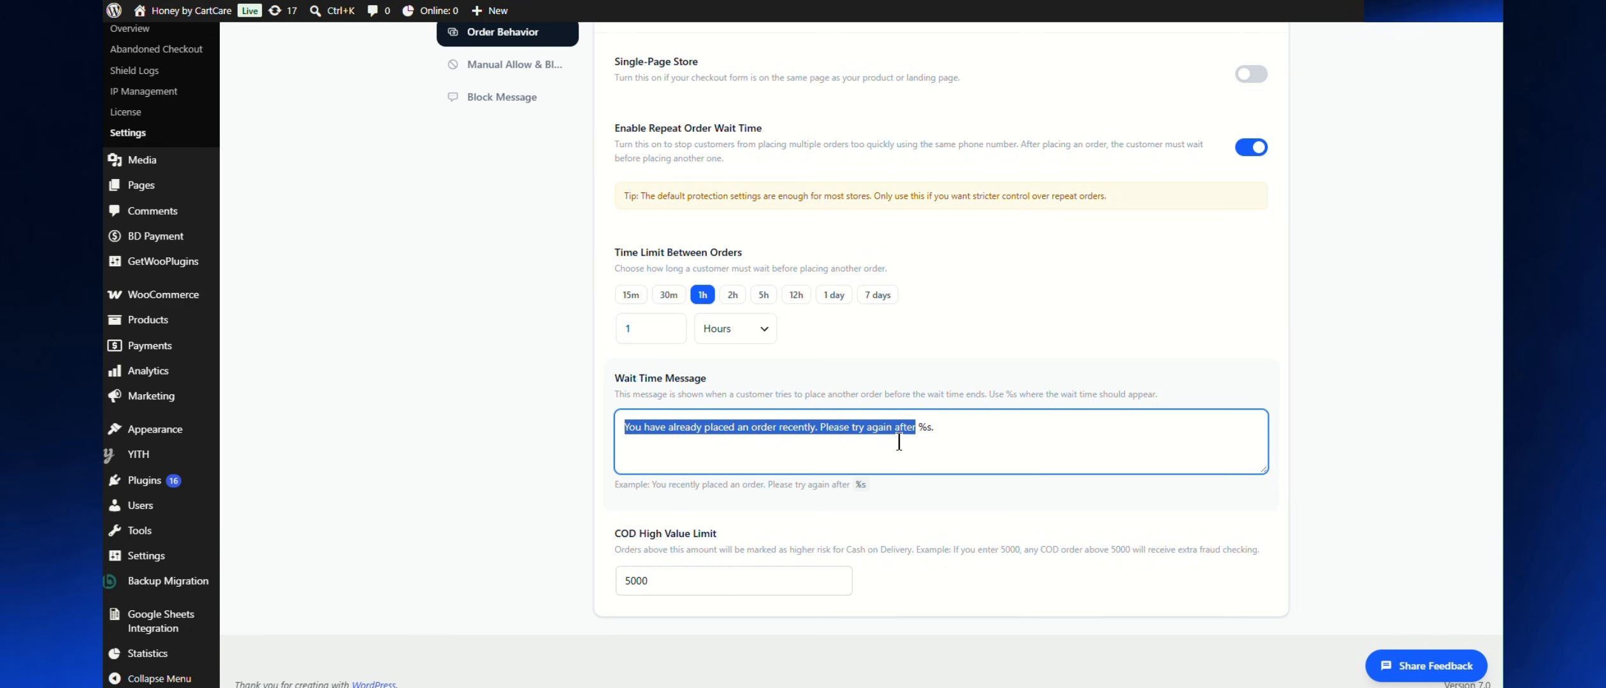
click(810, 428)
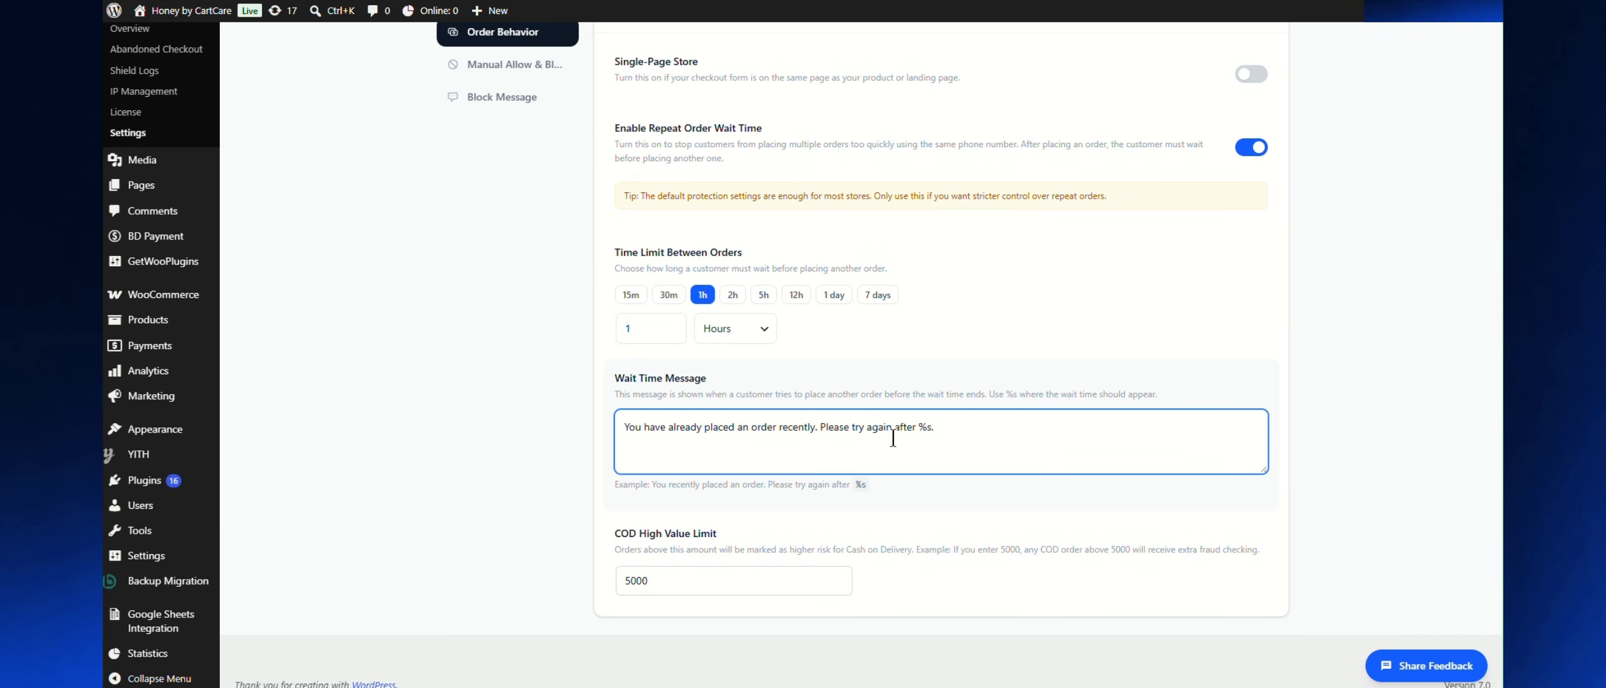
drag(915, 428, 582, 448)
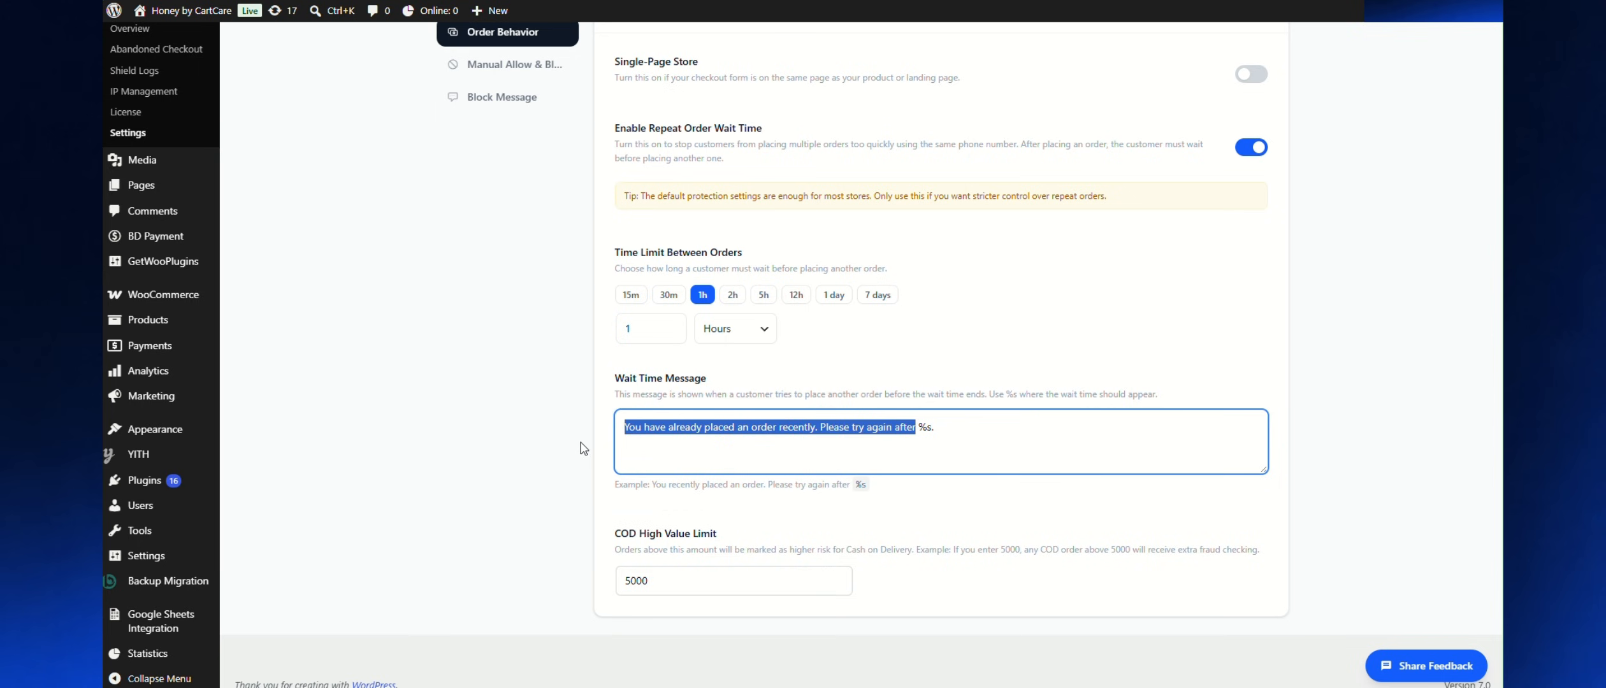
text(আপনি ইতিমধ্যে এ)
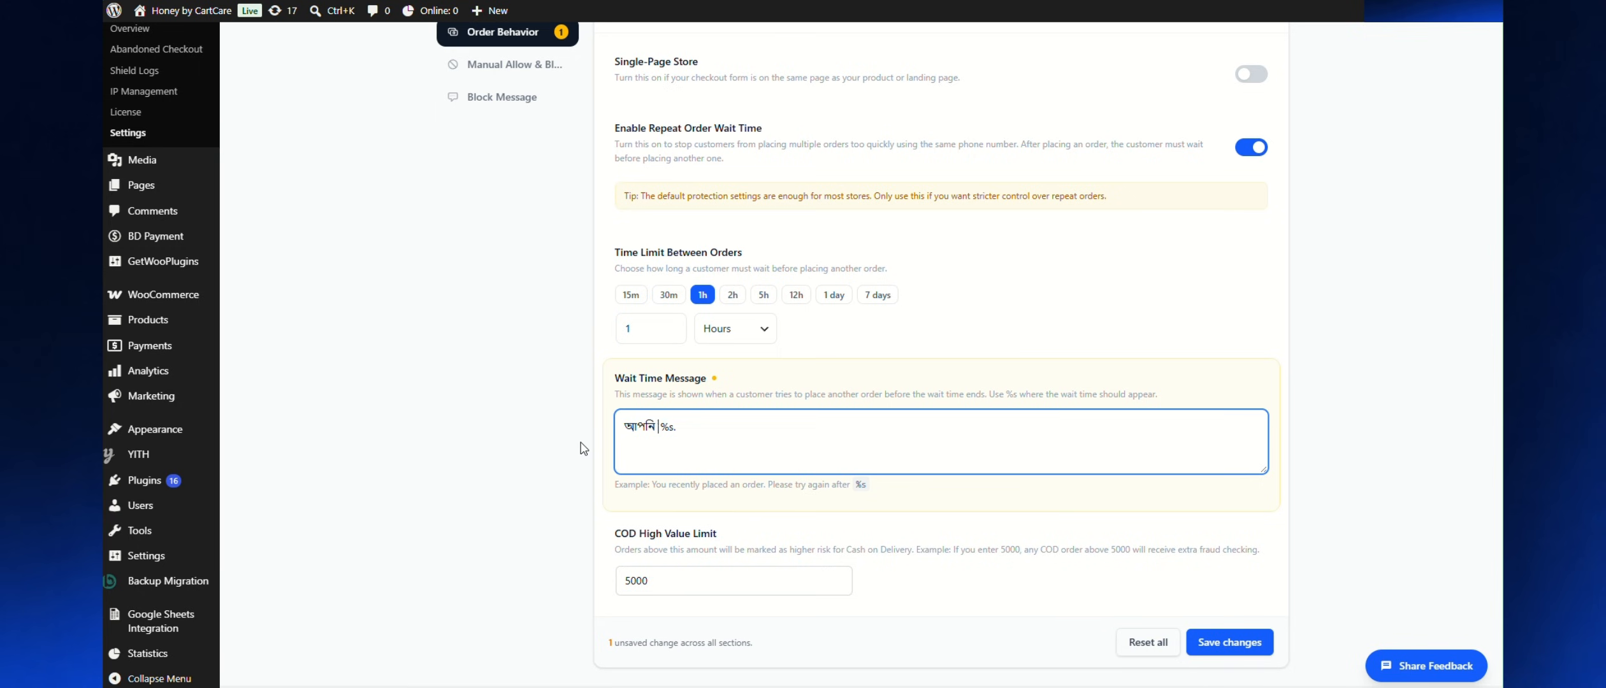
text(কটি)
text( অর)
text(্ডার প্লেস করেছে)
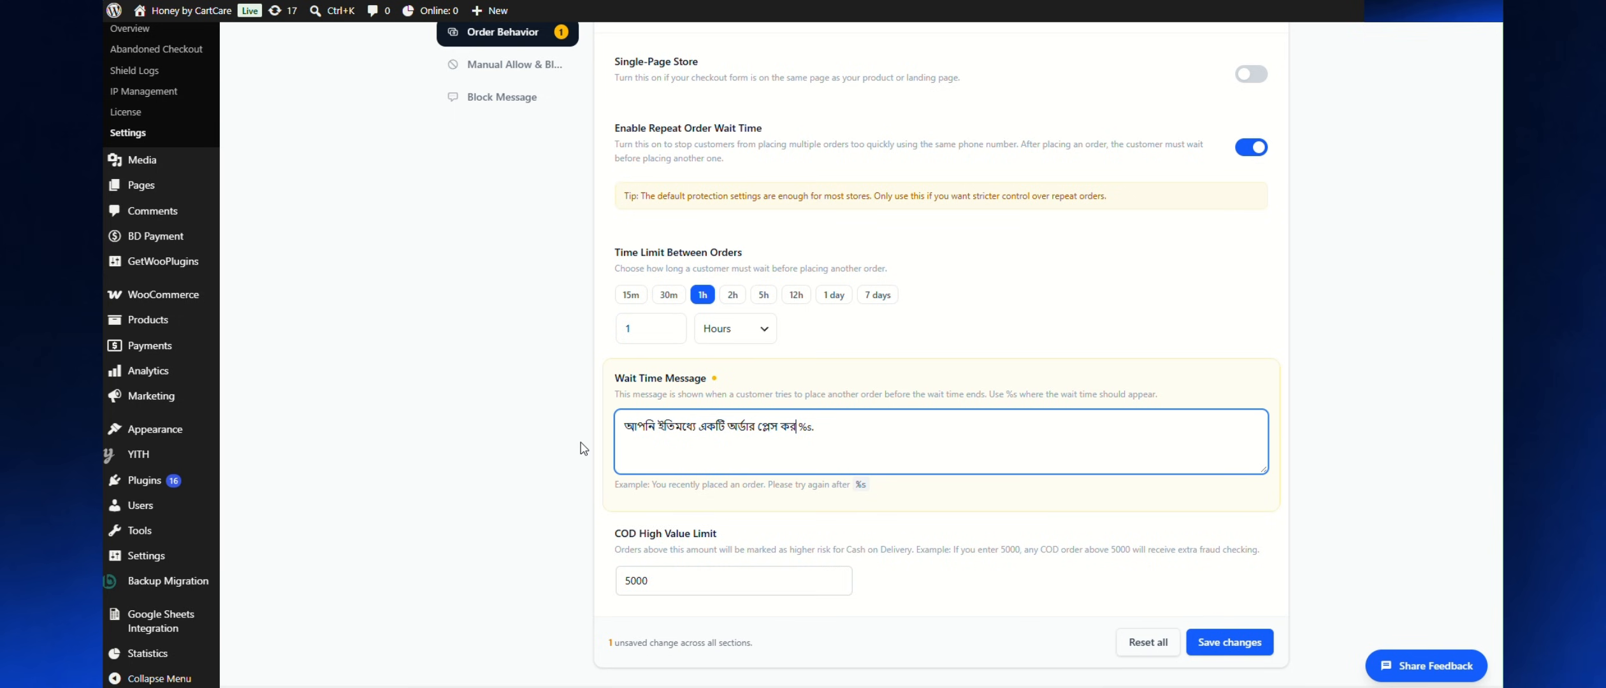
text(ন। )
text(পরবর)
text(্তী)
text( অর্ডার করতে ও)
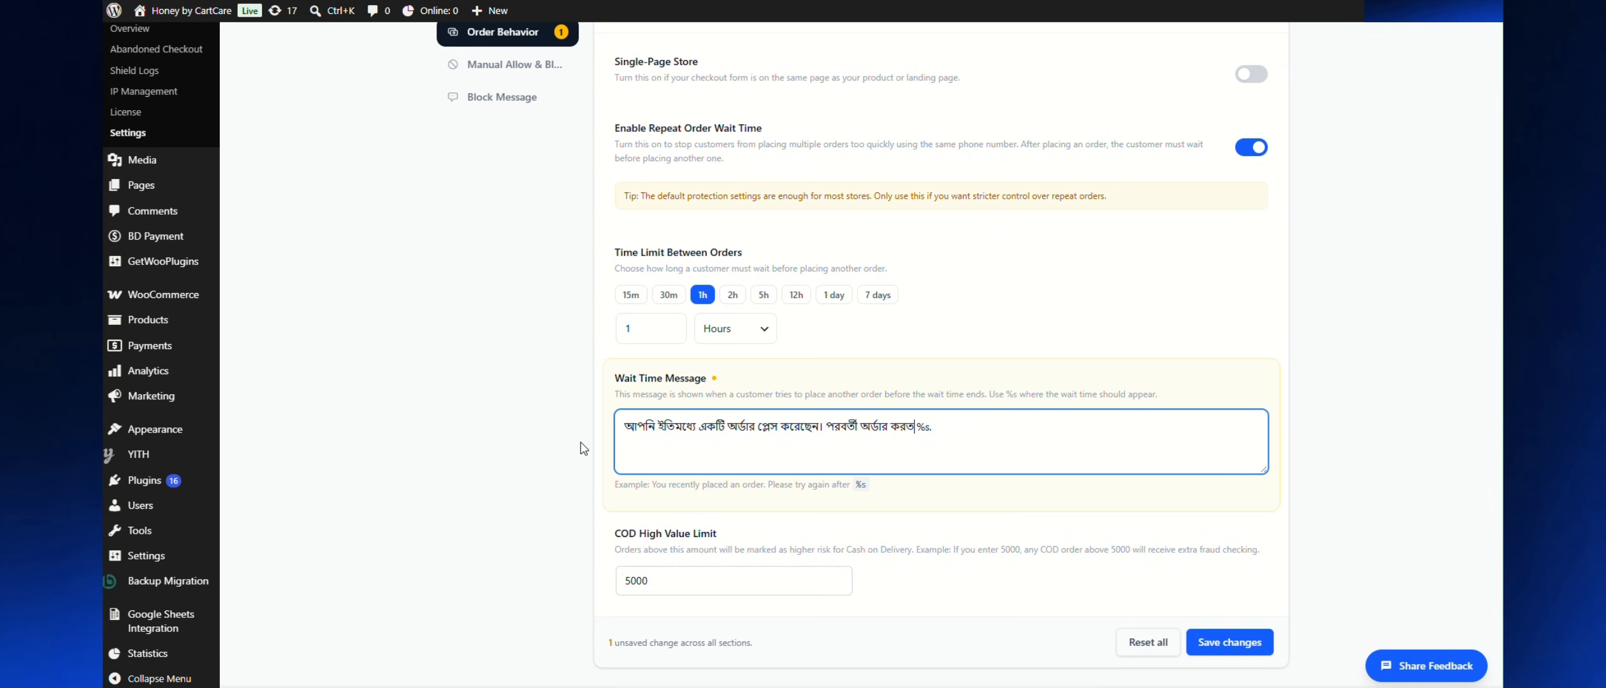
text(পেক্ষা করুন)
Remove the period after %s in the Wait Time Message and save the Order Behavior changes
drag(987, 429, 1007, 438)
click(1008, 464)
key(BackSpace)
click(1035, 506)
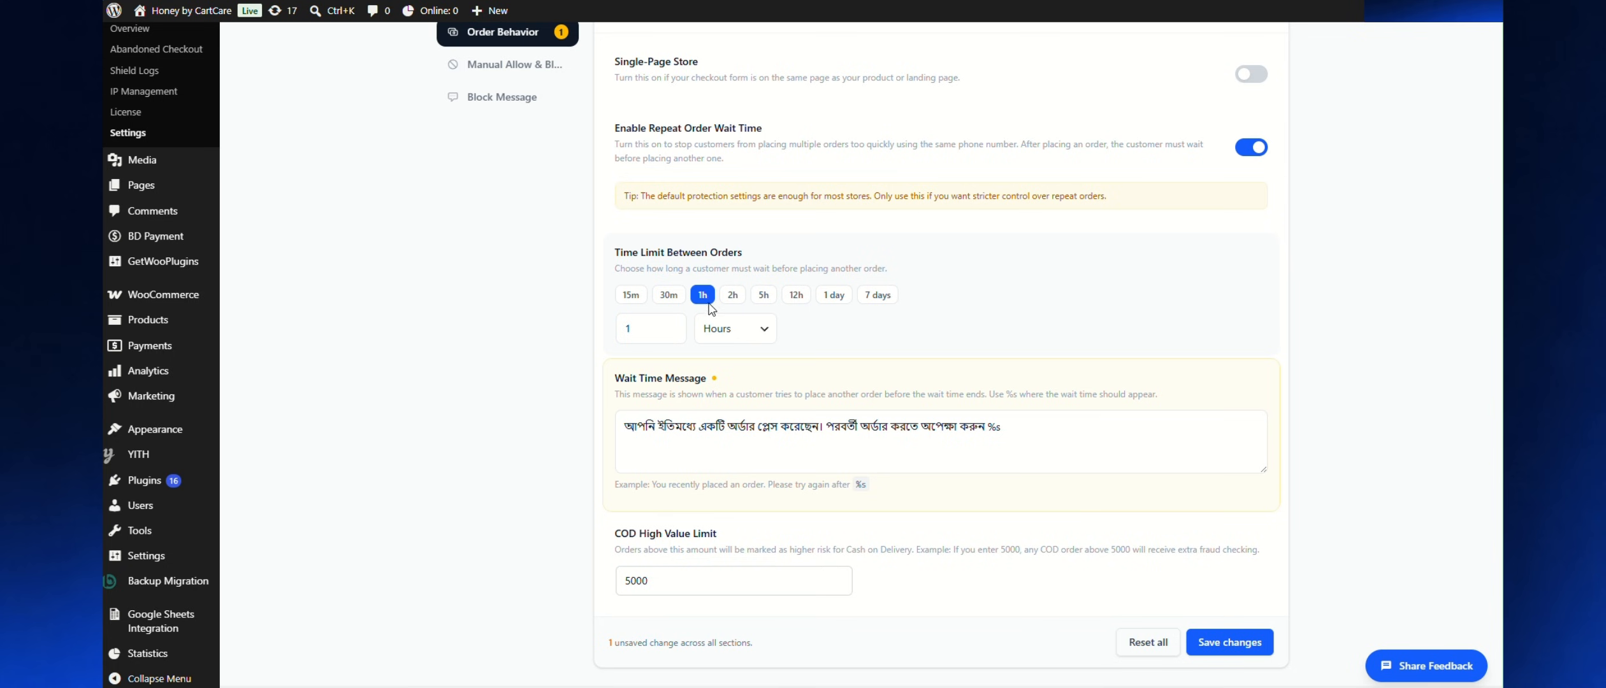
click(1011, 431)
scroll(990, 491, down, 1)
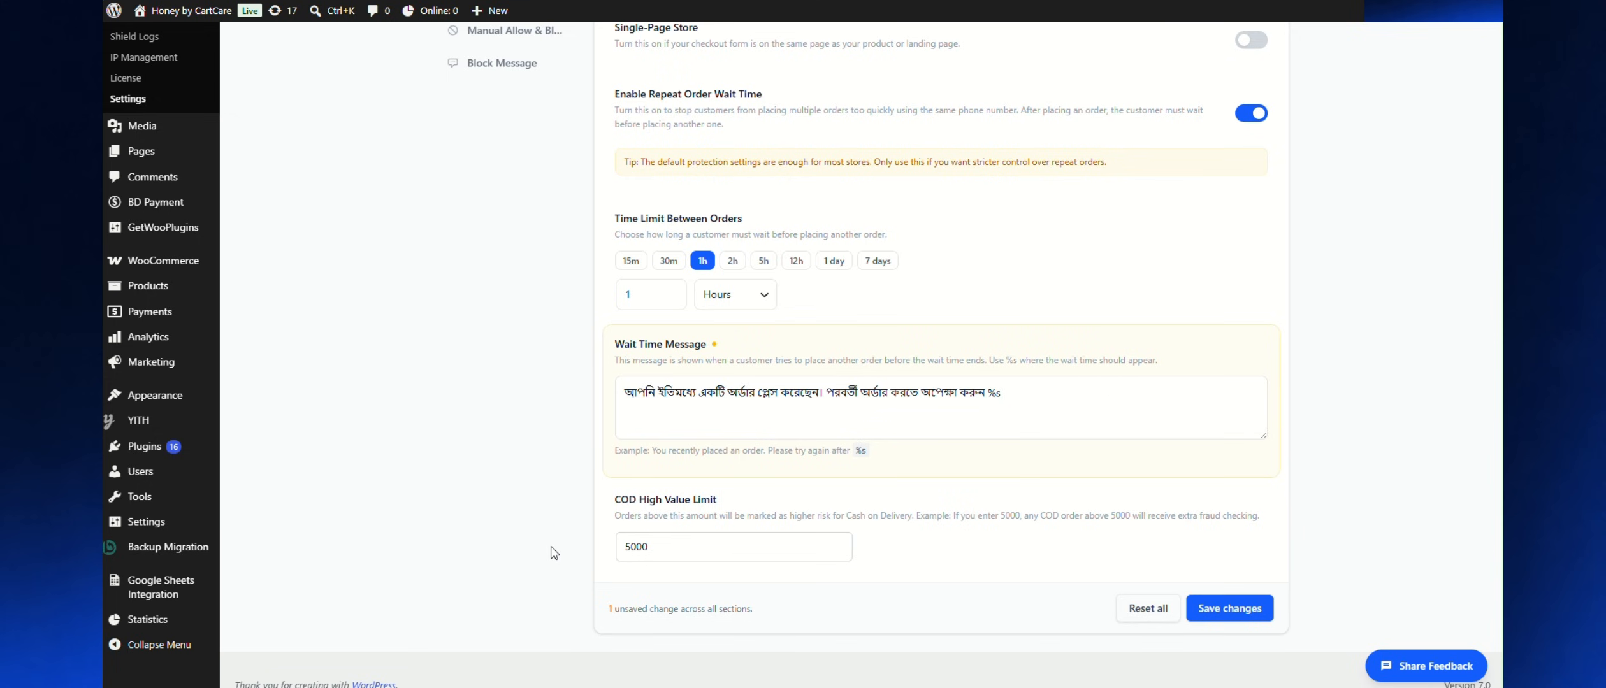
click(1239, 608)
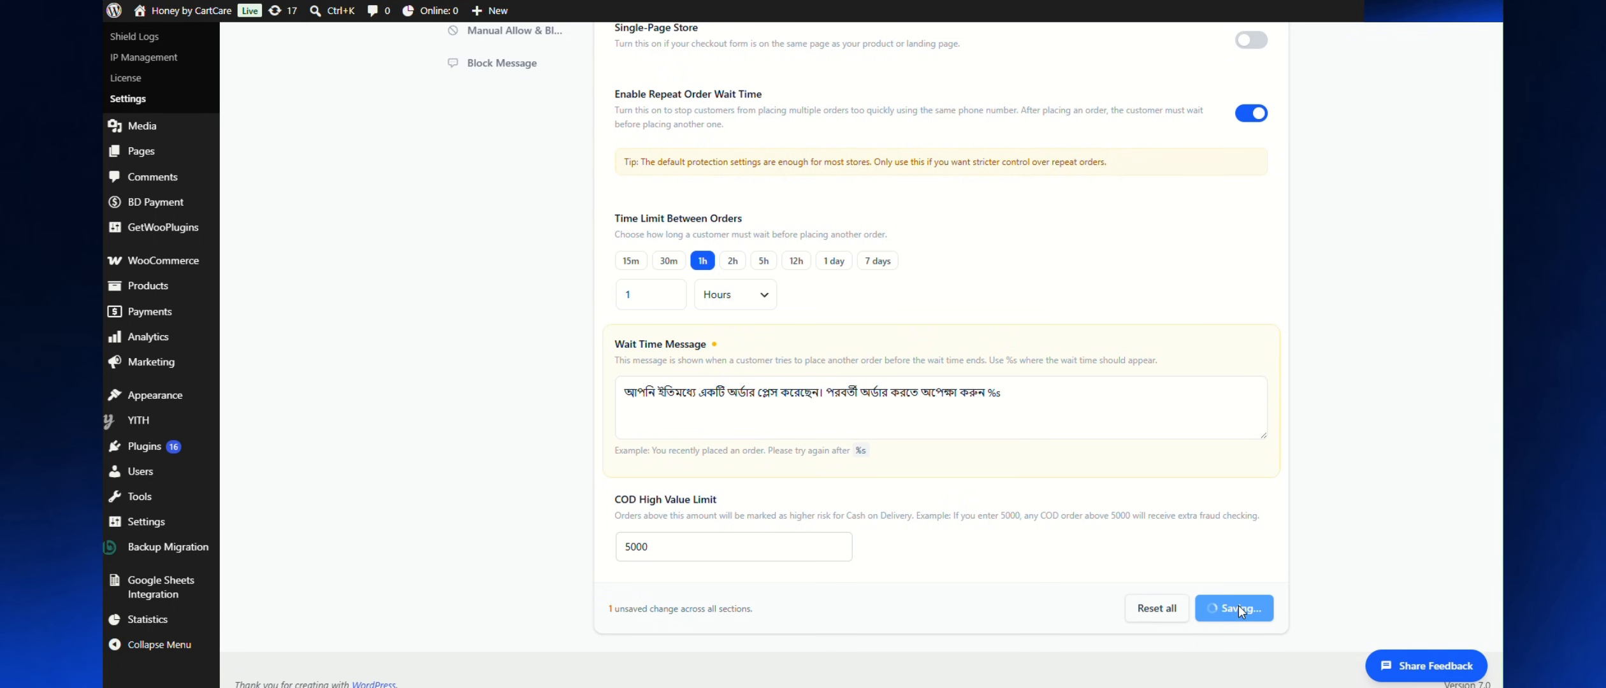
Open the Manual Allow & Block List settings and review the trusted and blocked IP, email, phone and device lists
scroll(1294, 590, up, 3)
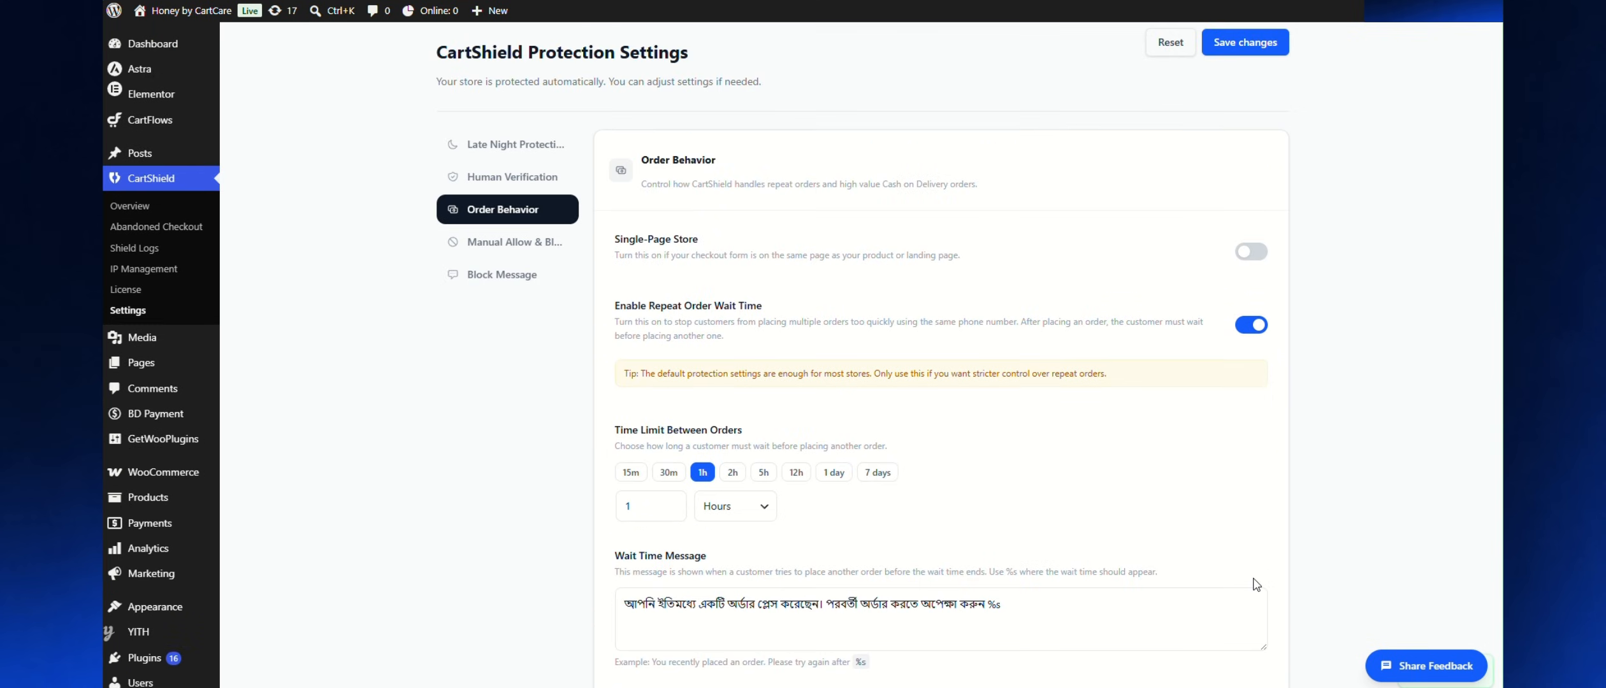
click(502, 249)
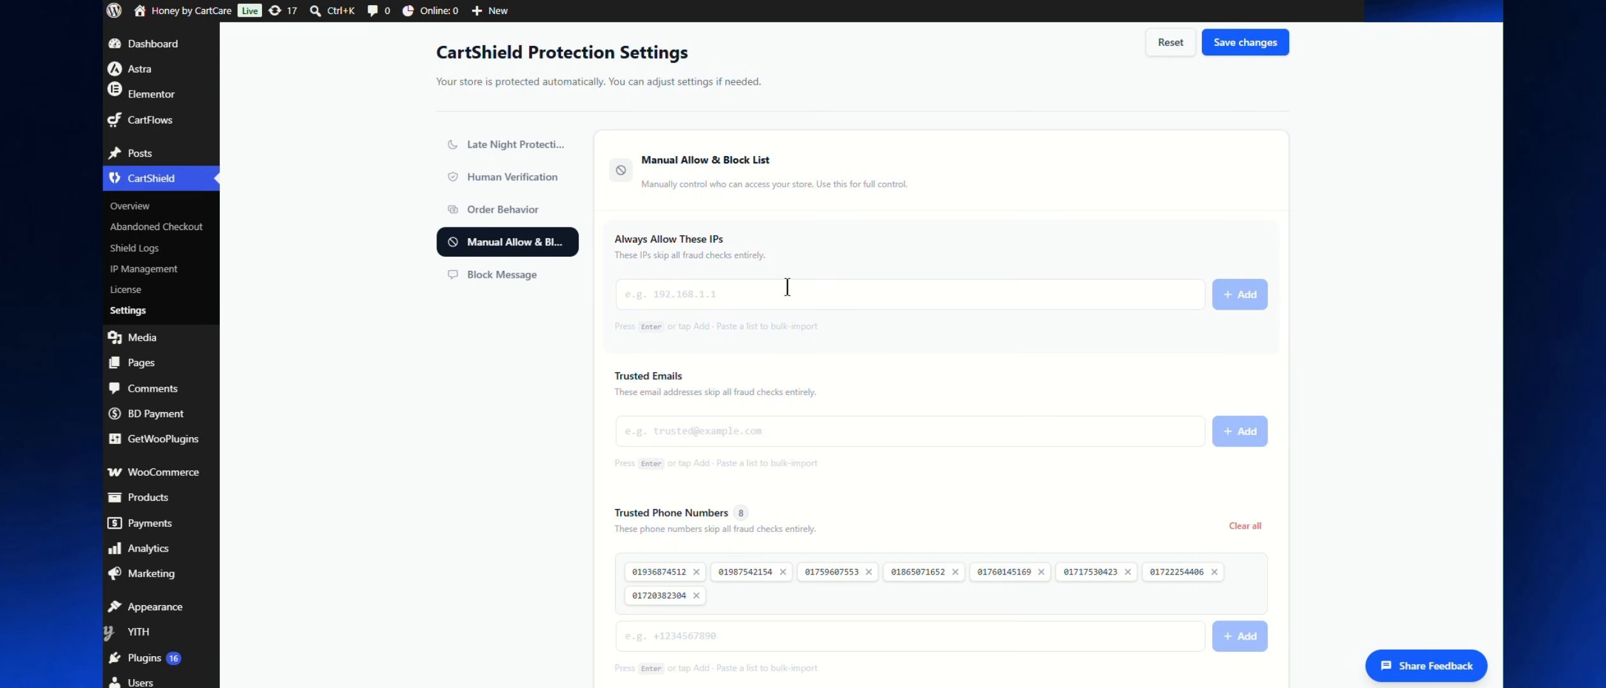
scroll(758, 332, down, 1)
scroll(737, 360, down, 2)
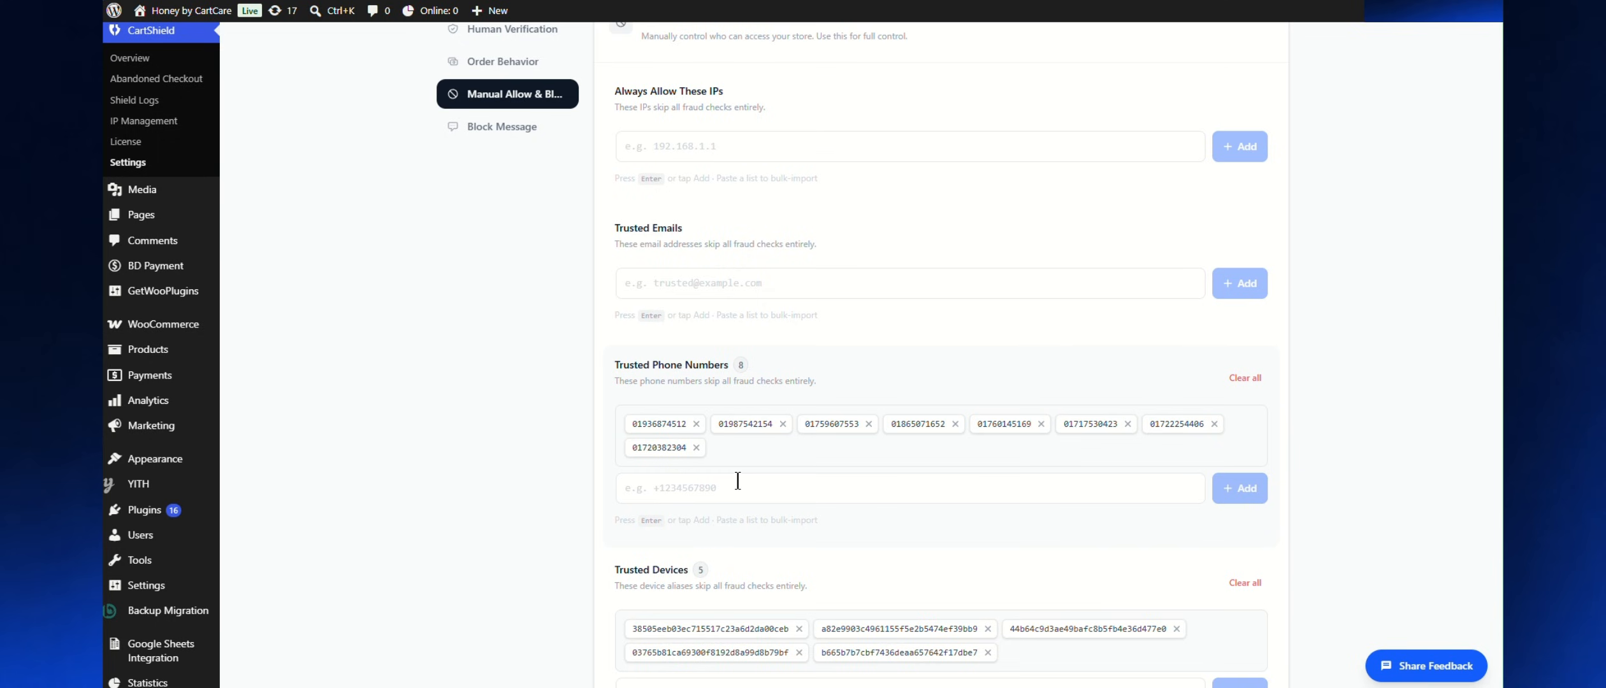
scroll(749, 467, down, 8)
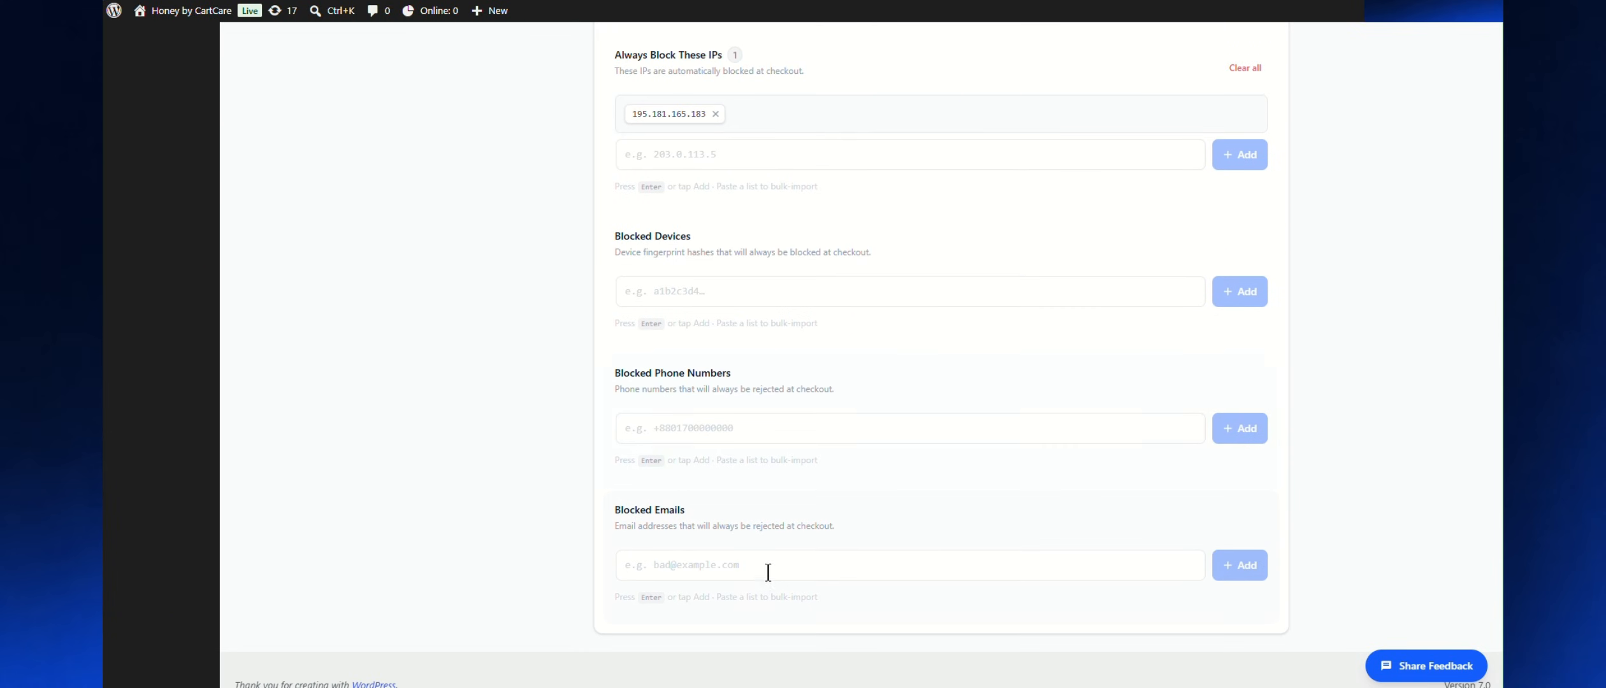
scroll(779, 565, up, 4)
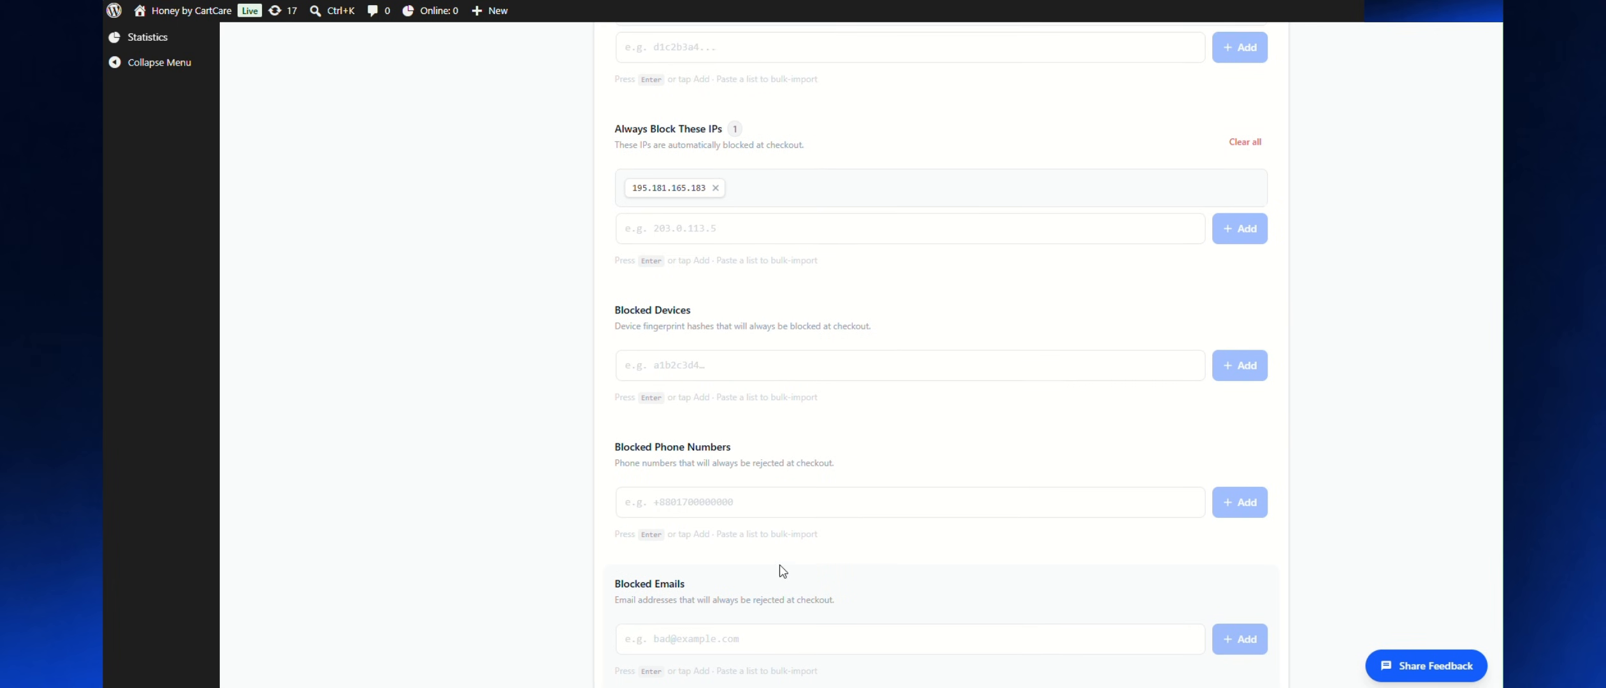
scroll(789, 575, up, 1)
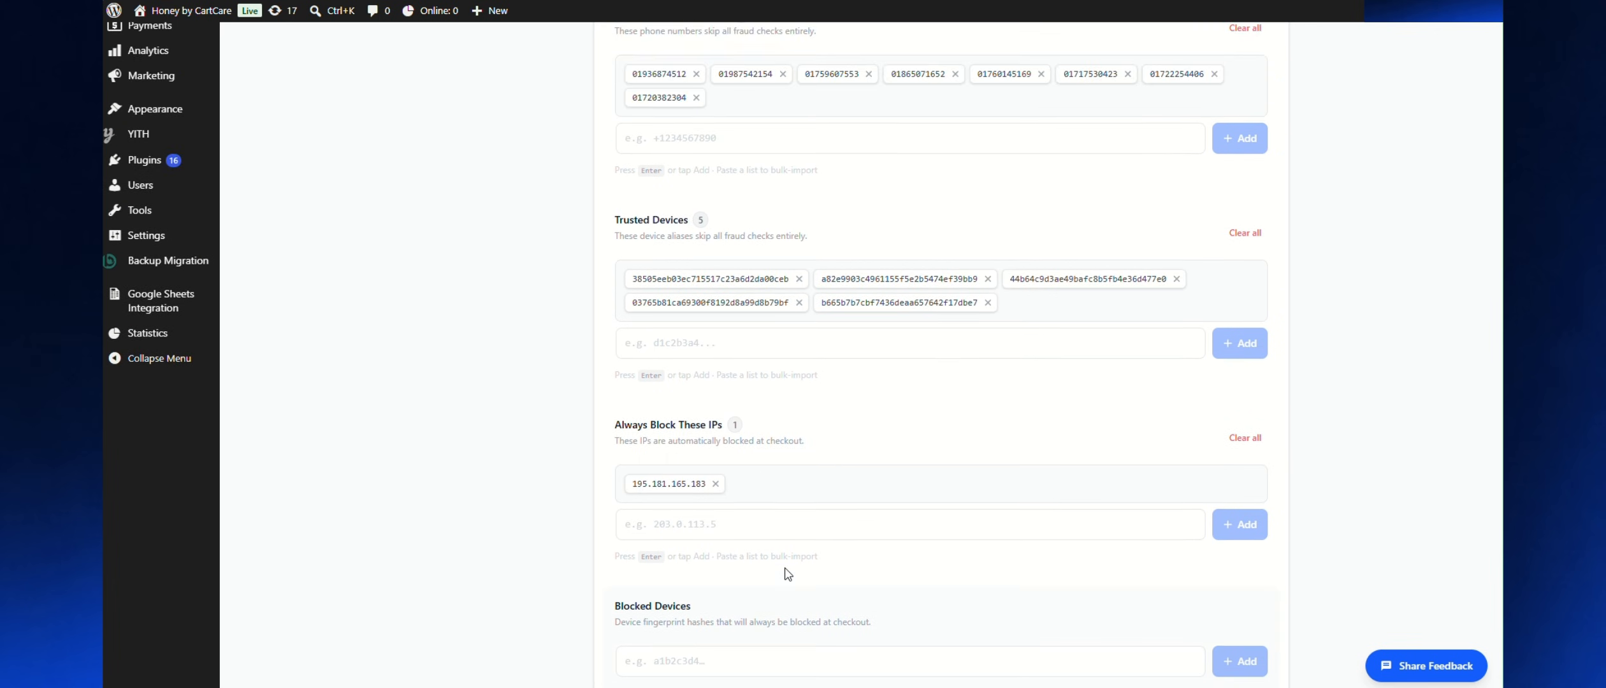
scroll(788, 574, up, 7)
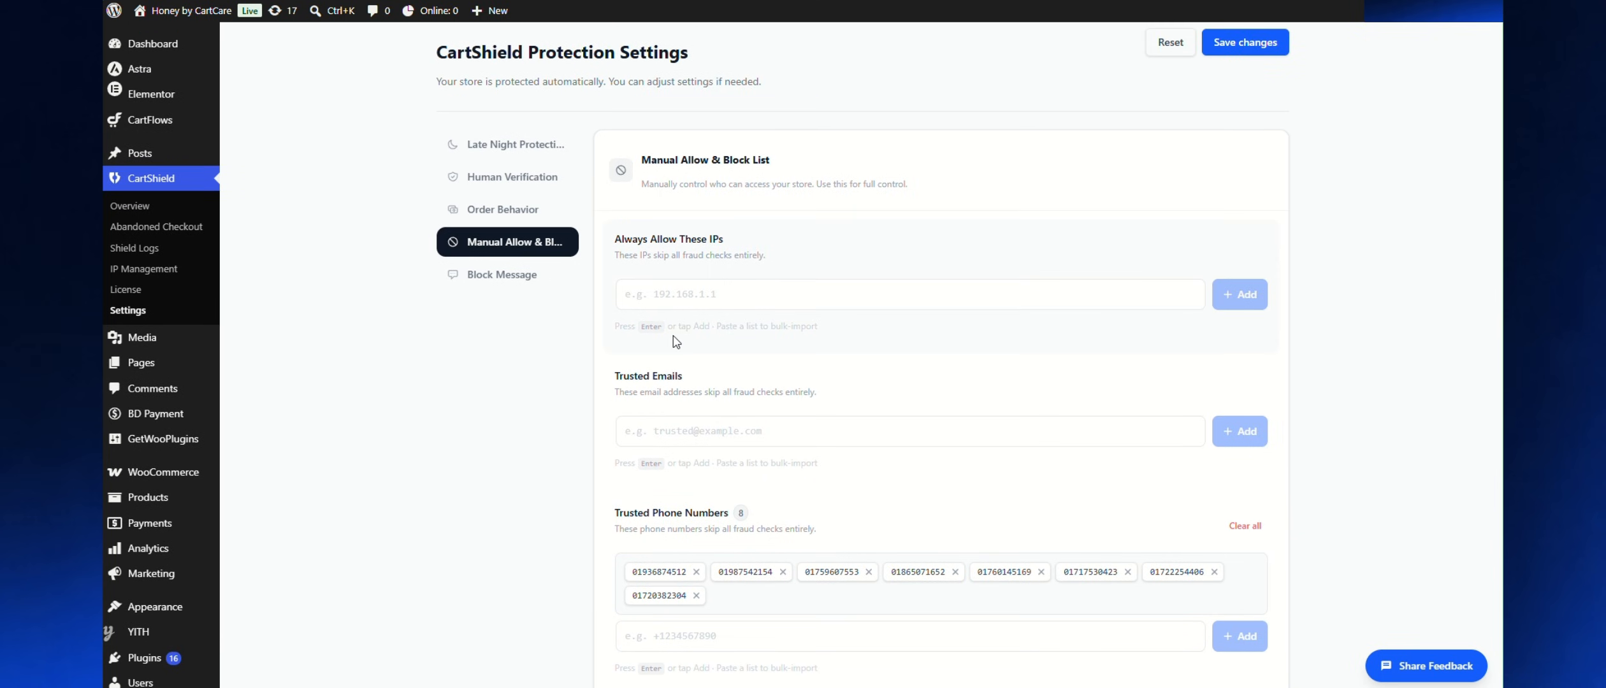
Open the Block Message settings and examine the message shown to customers whose order is blocked
click(491, 287)
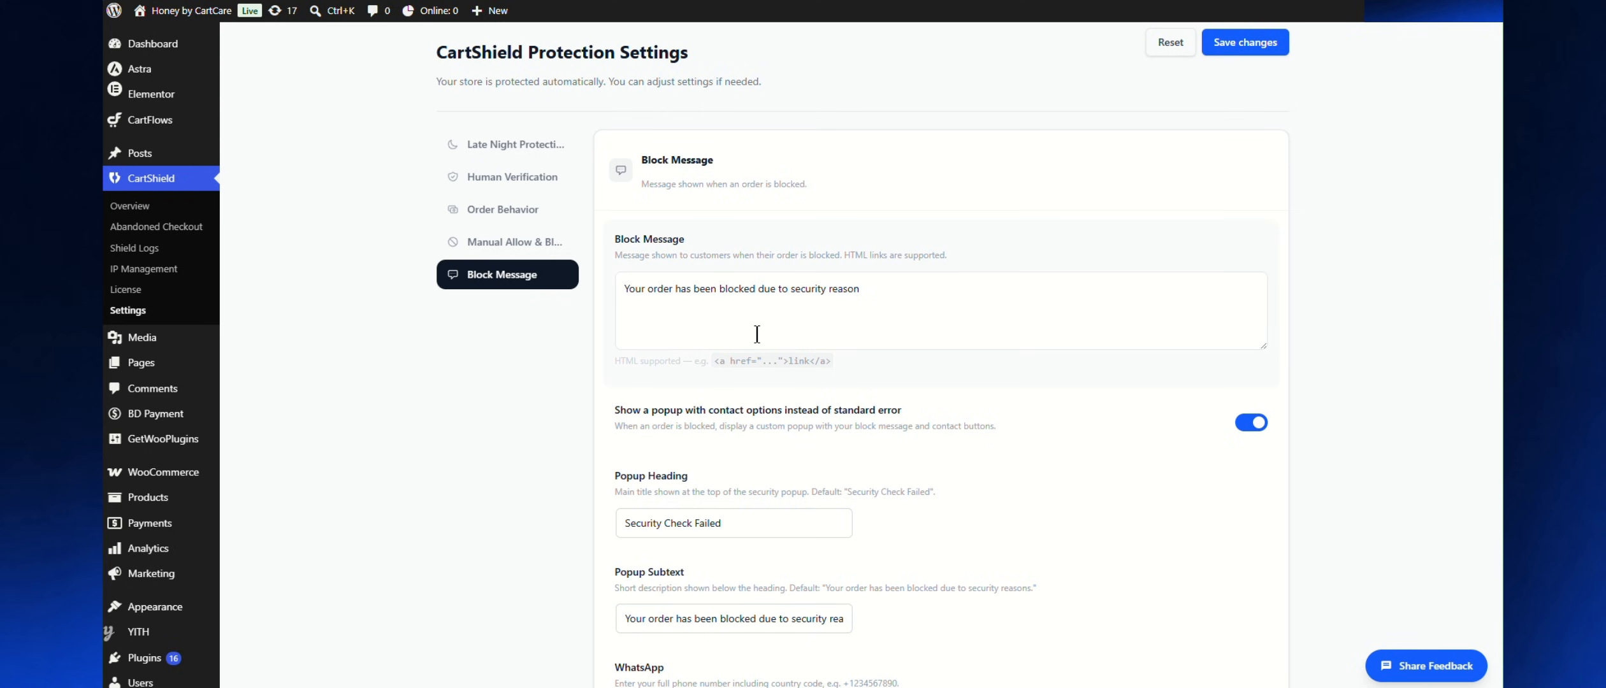
drag(873, 293, 605, 298)
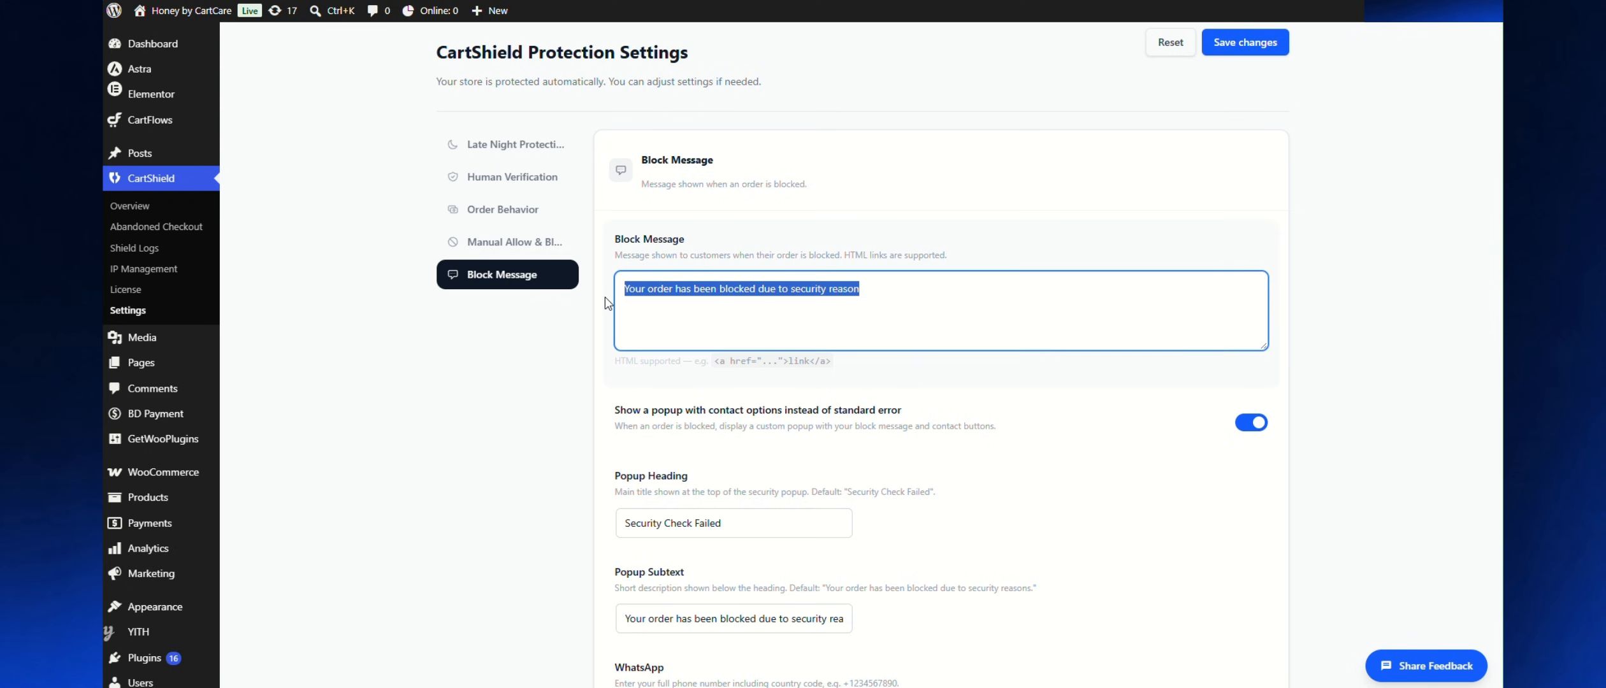
click(605, 298)
scroll(717, 251, down, 1)
click(873, 230)
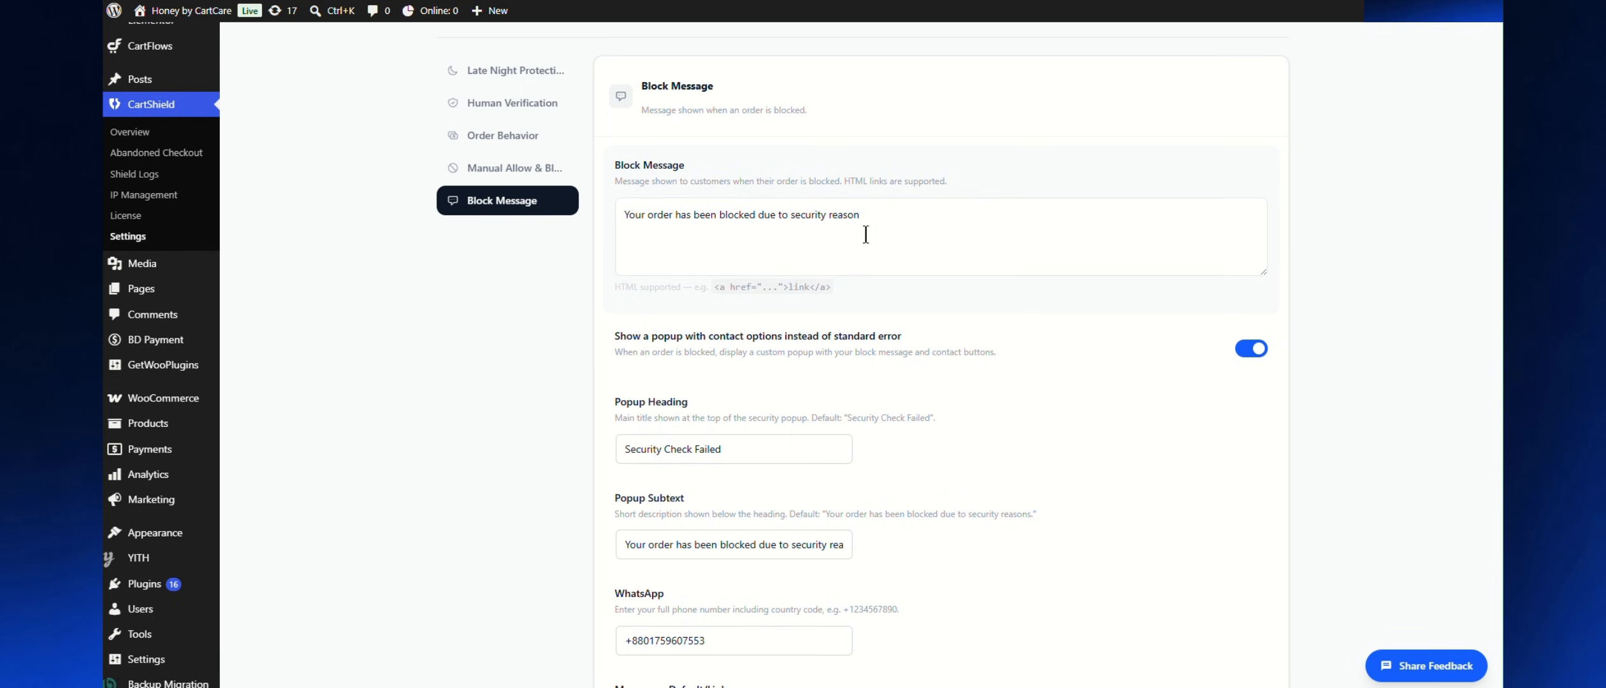
drag(868, 231, 602, 274)
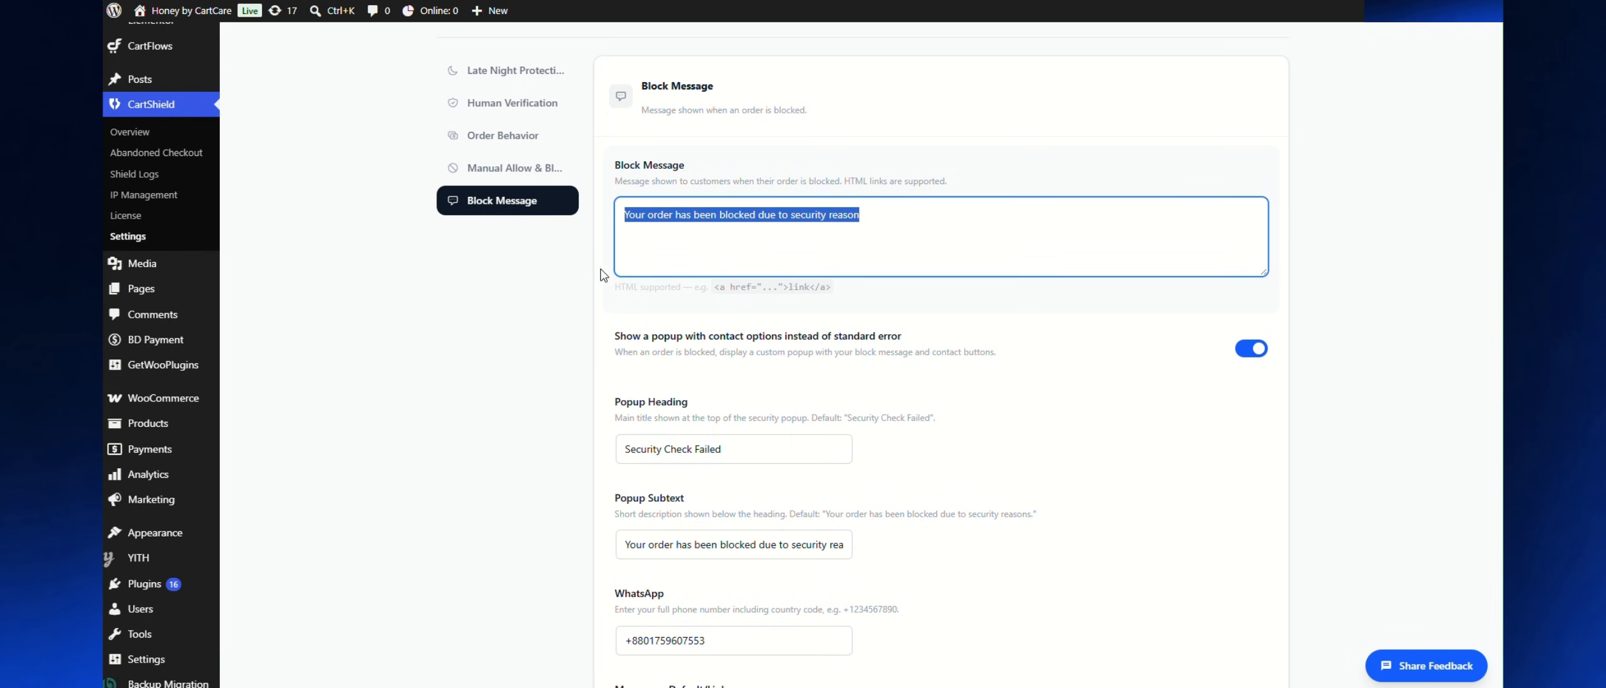
click(591, 297)
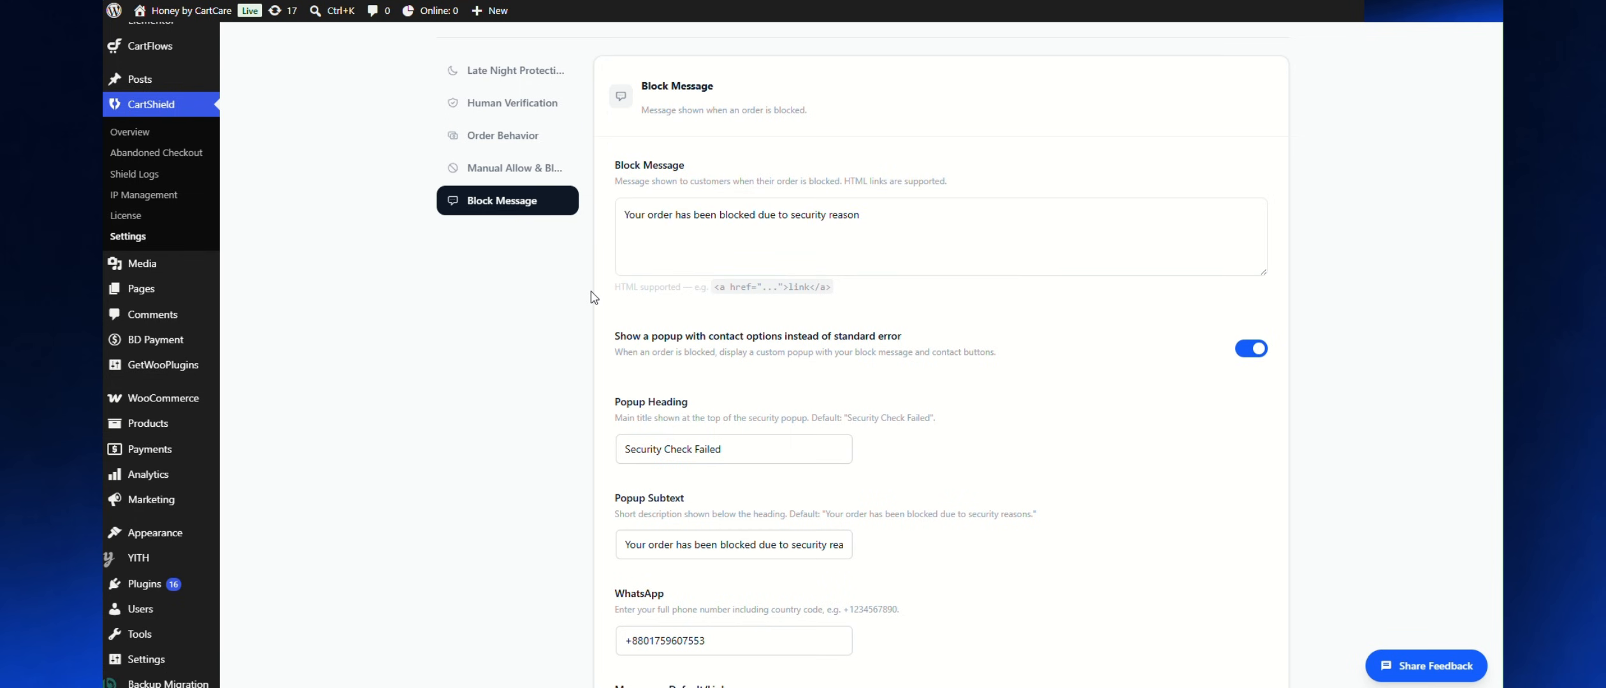
Examine the contact popup option, its heading and subtext, and the WhatsApp, Messenger, Telegram and Direct Call Number fields without changing them
scroll(591, 299, down, 1)
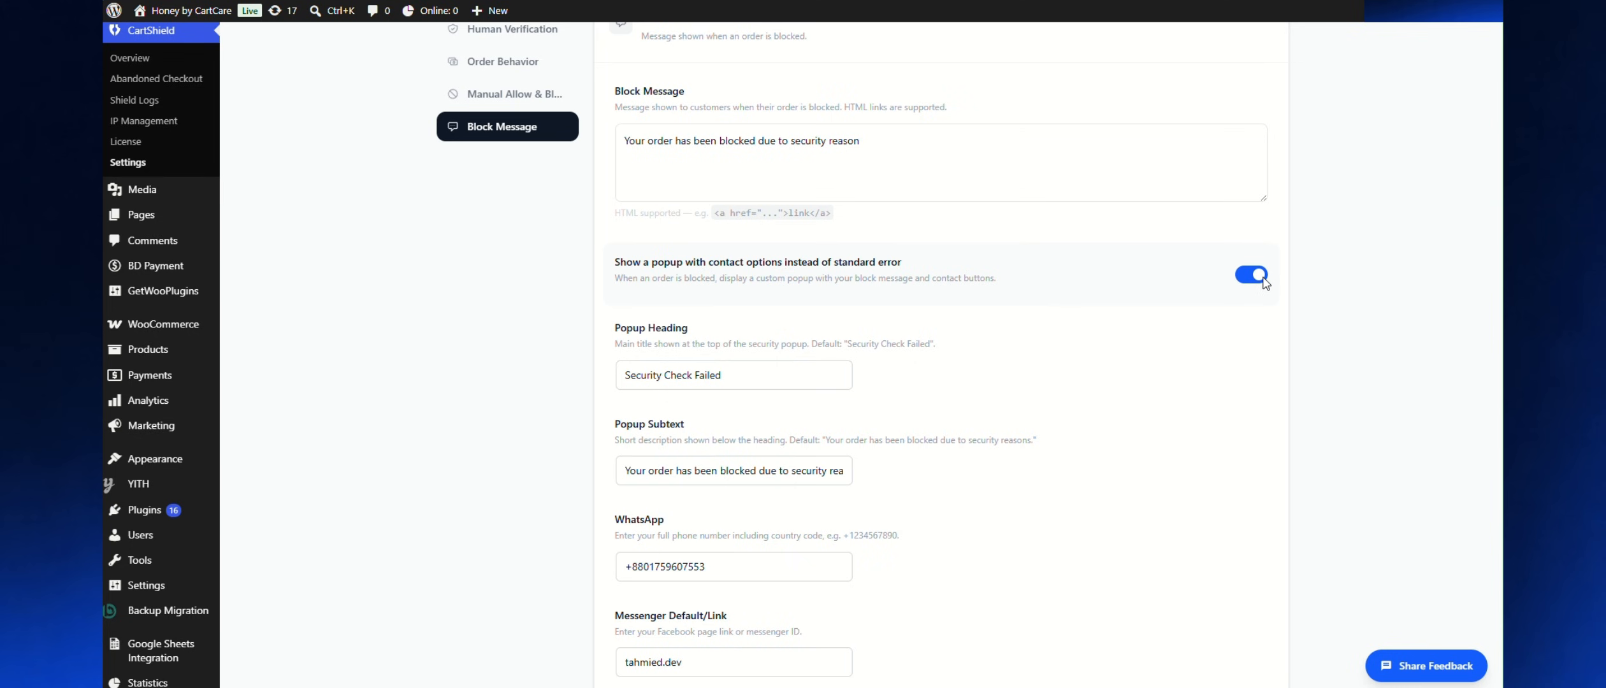
scroll(701, 359, down, 1)
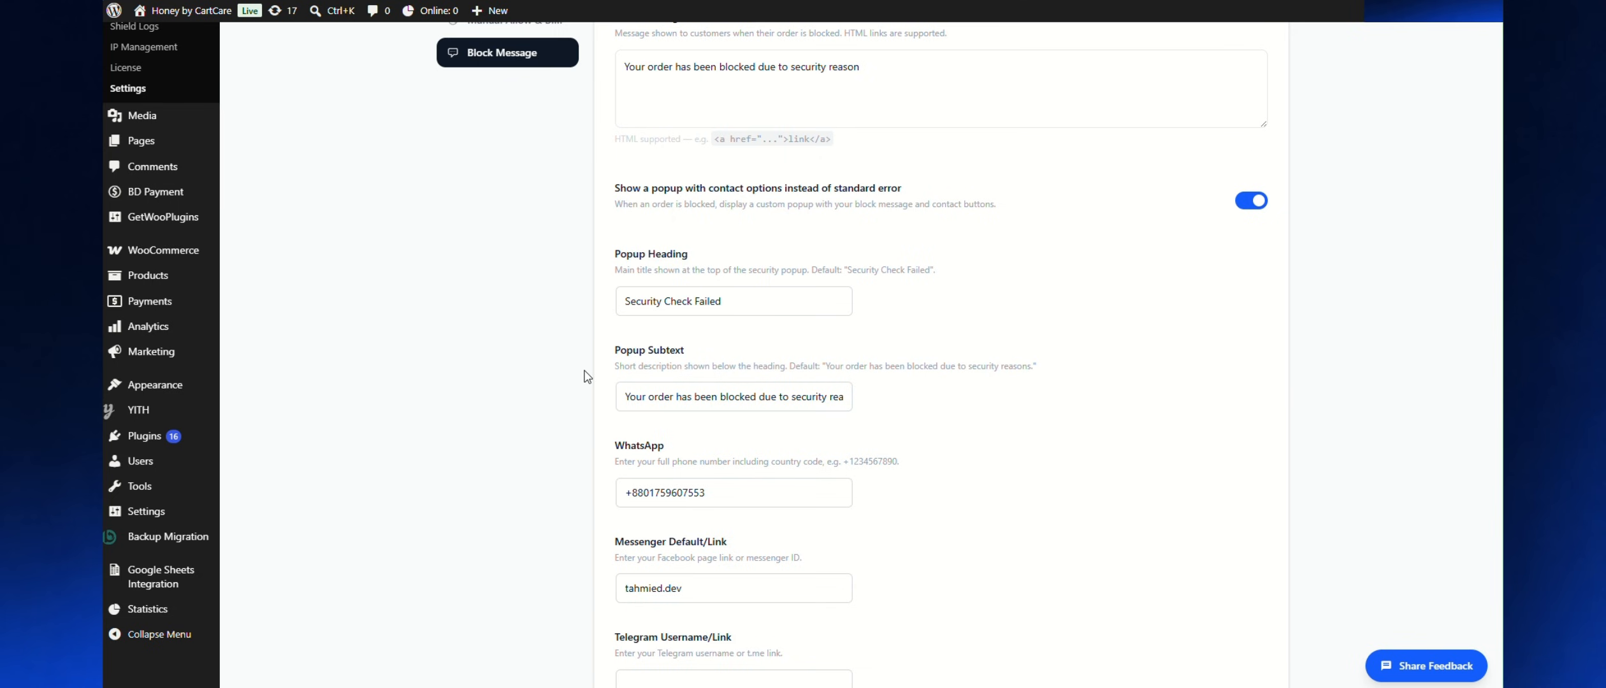
scroll(585, 379, down, 1)
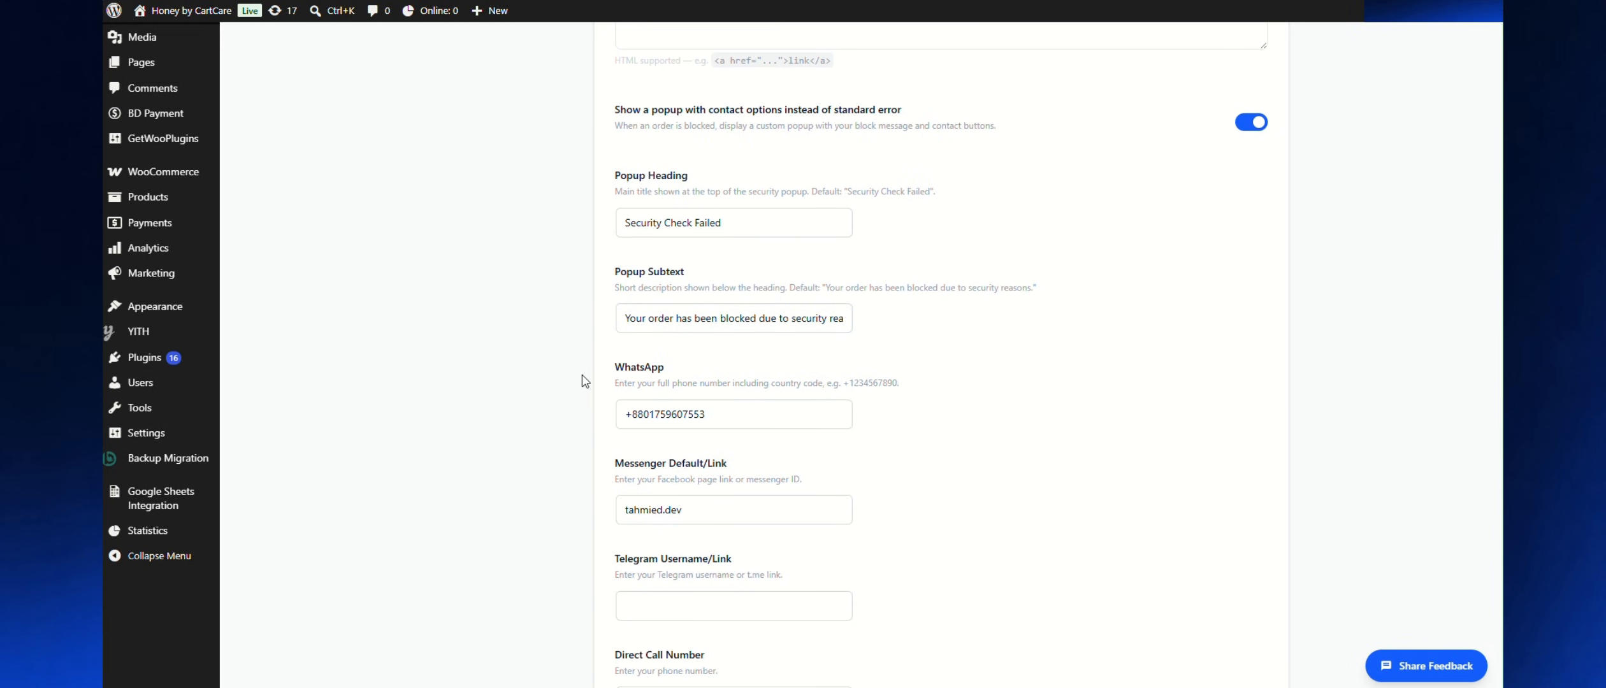
scroll(582, 376, down, 1)
scroll(584, 383, down, 1)
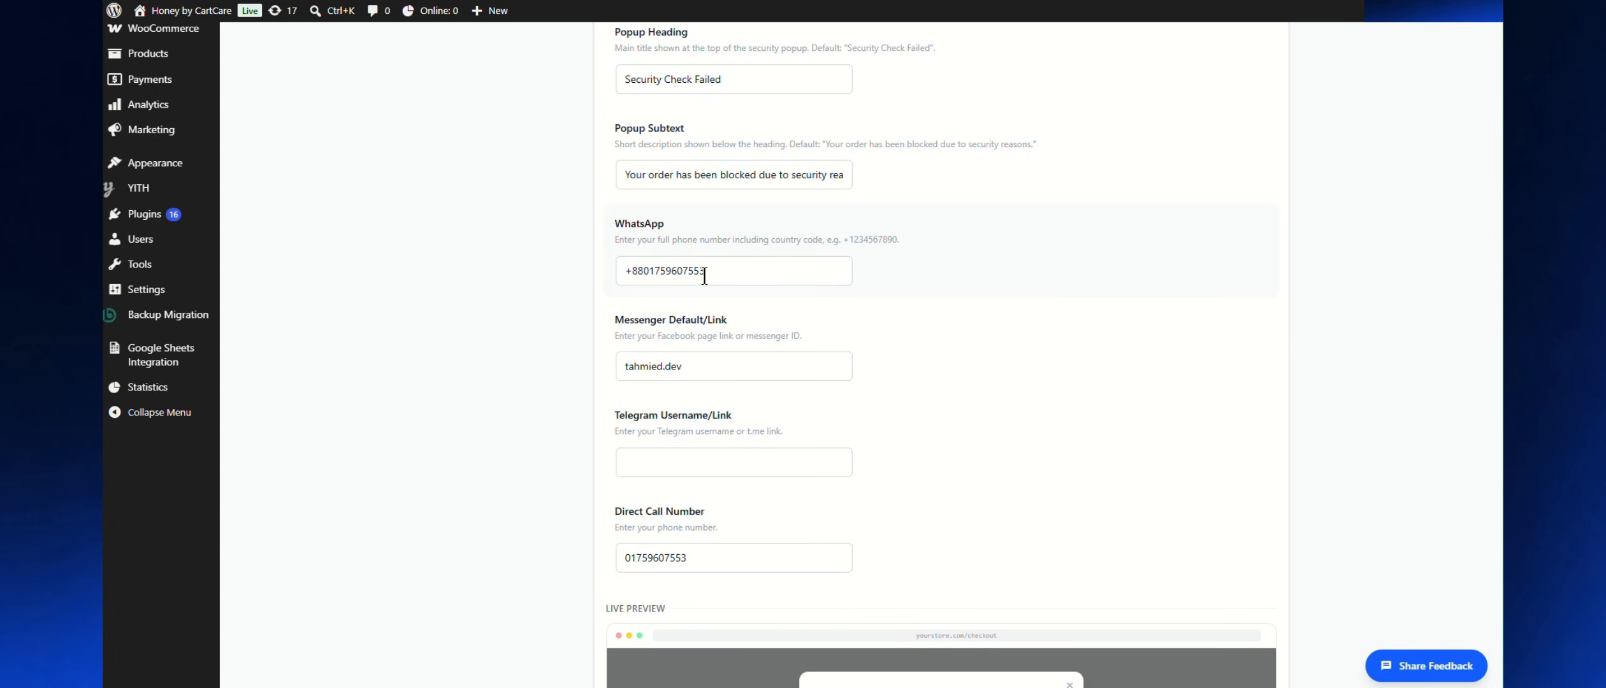
drag(720, 271, 605, 275)
click(603, 273)
click(657, 277)
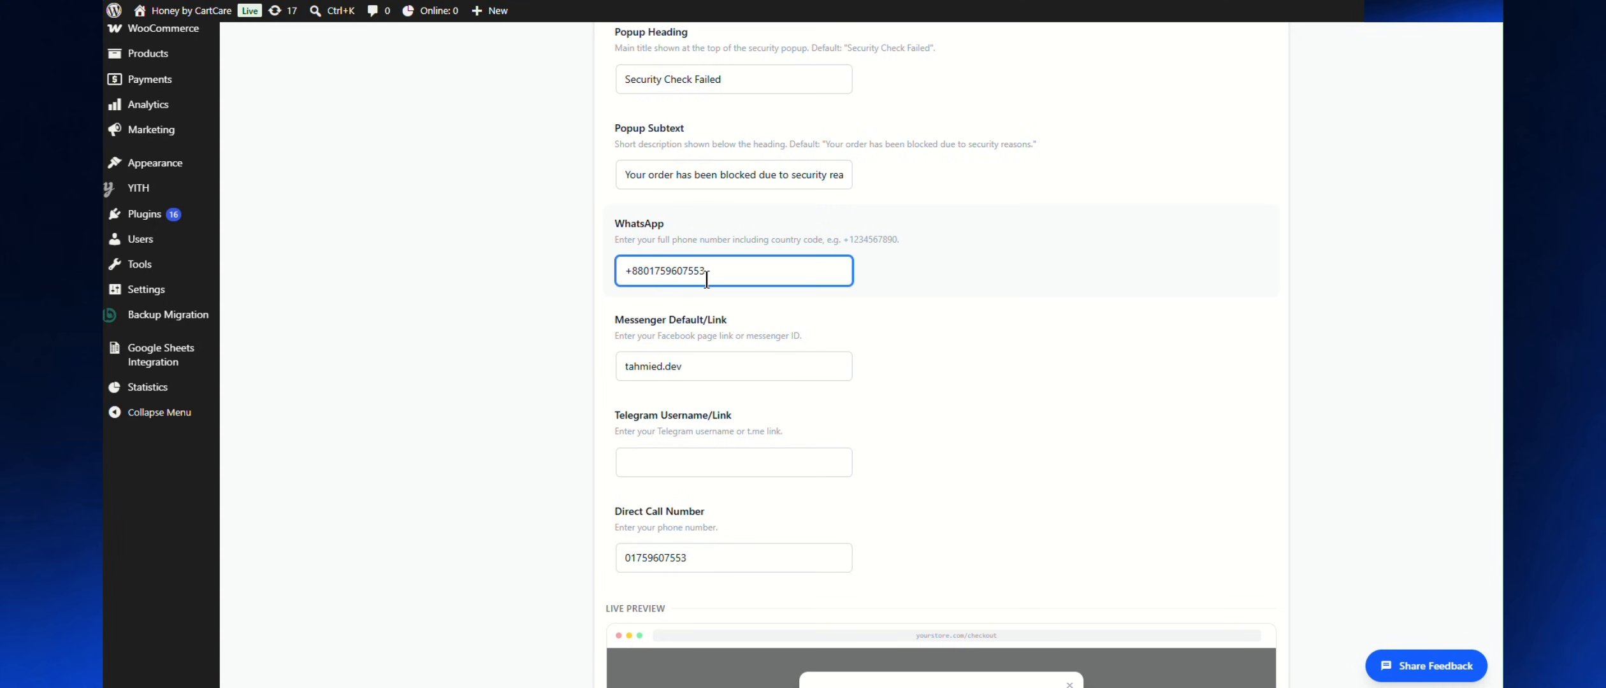
click(649, 469)
click(581, 459)
double_click(645, 368)
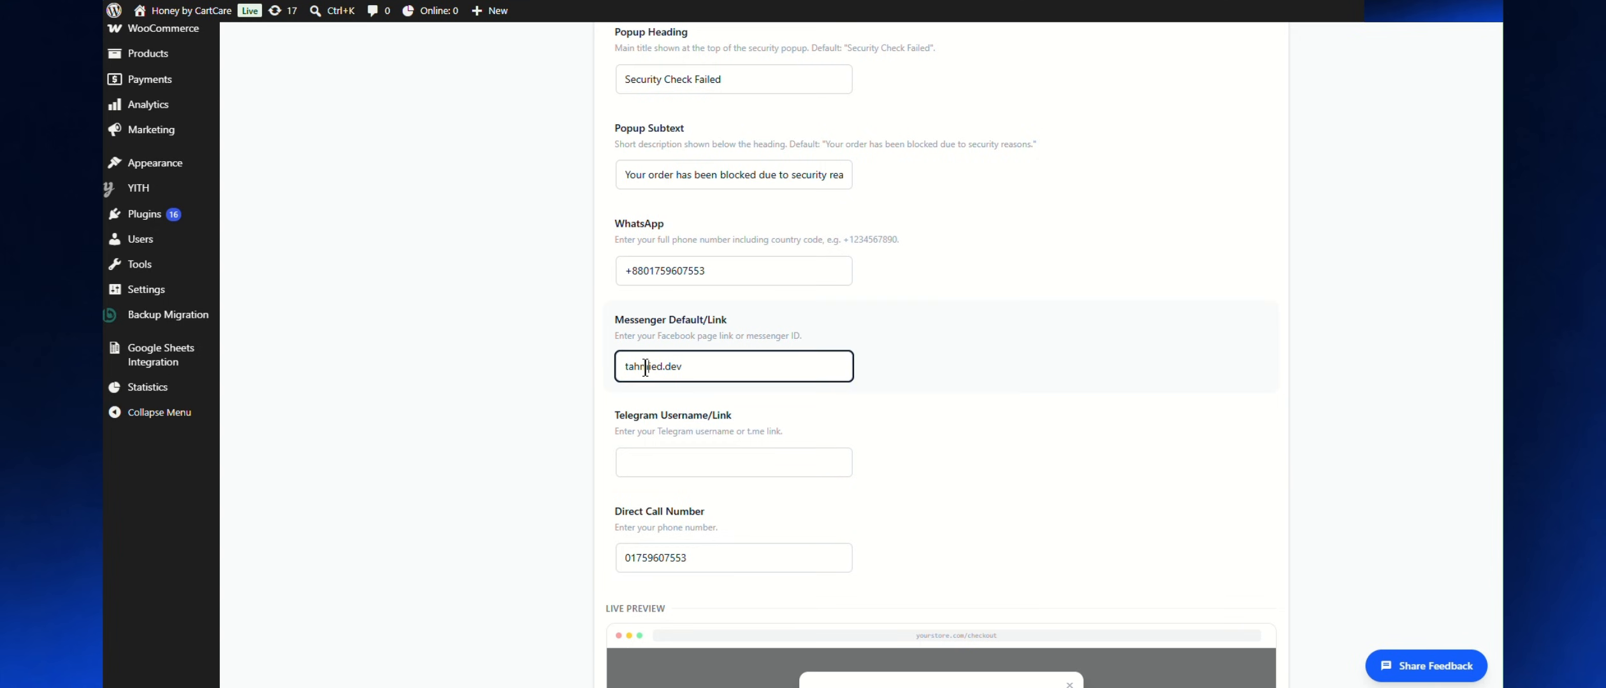
click(600, 596)
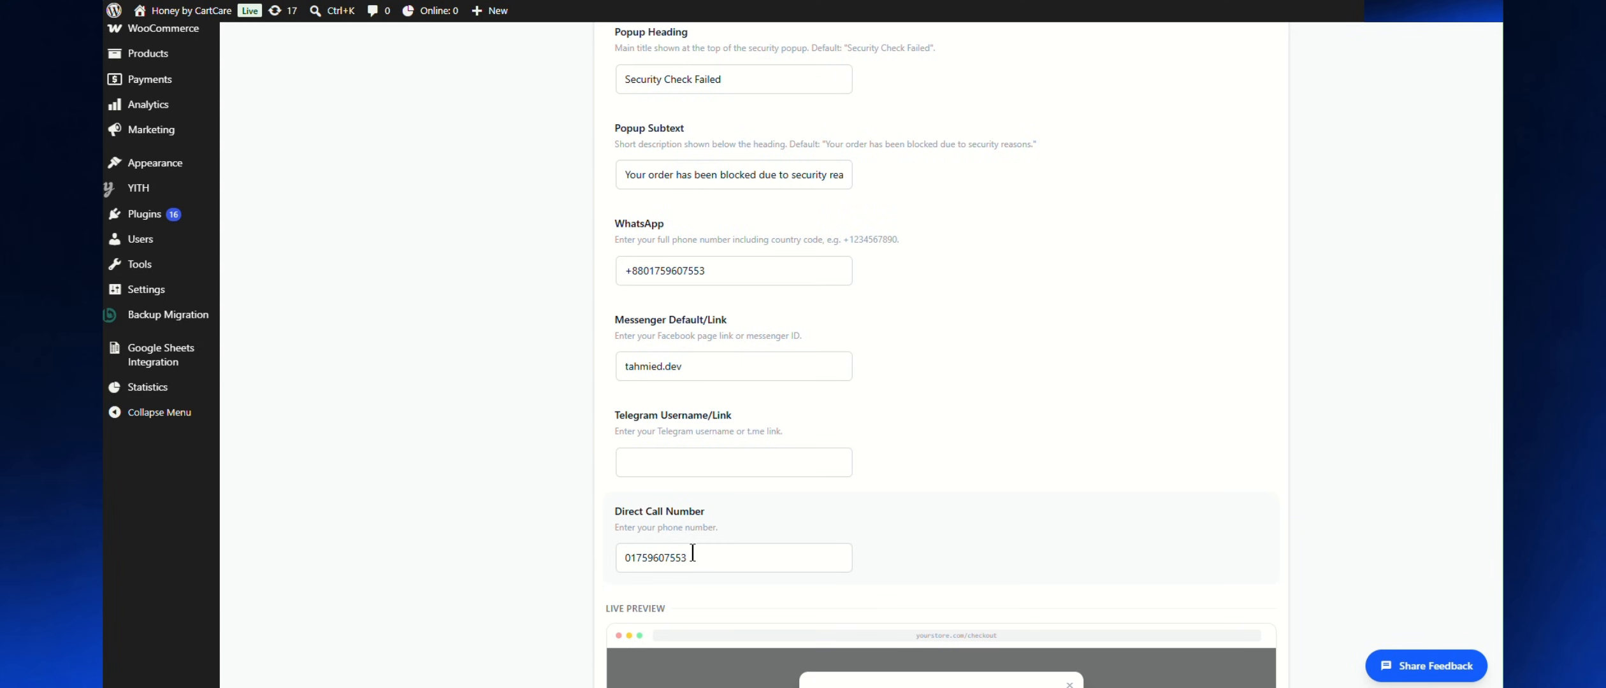
drag(692, 558, 596, 560)
click(572, 554)
View the live preview of the blocked-order popup and dismiss the login update prompt
scroll(768, 469, down, 3)
scroll(768, 469, down, 1)
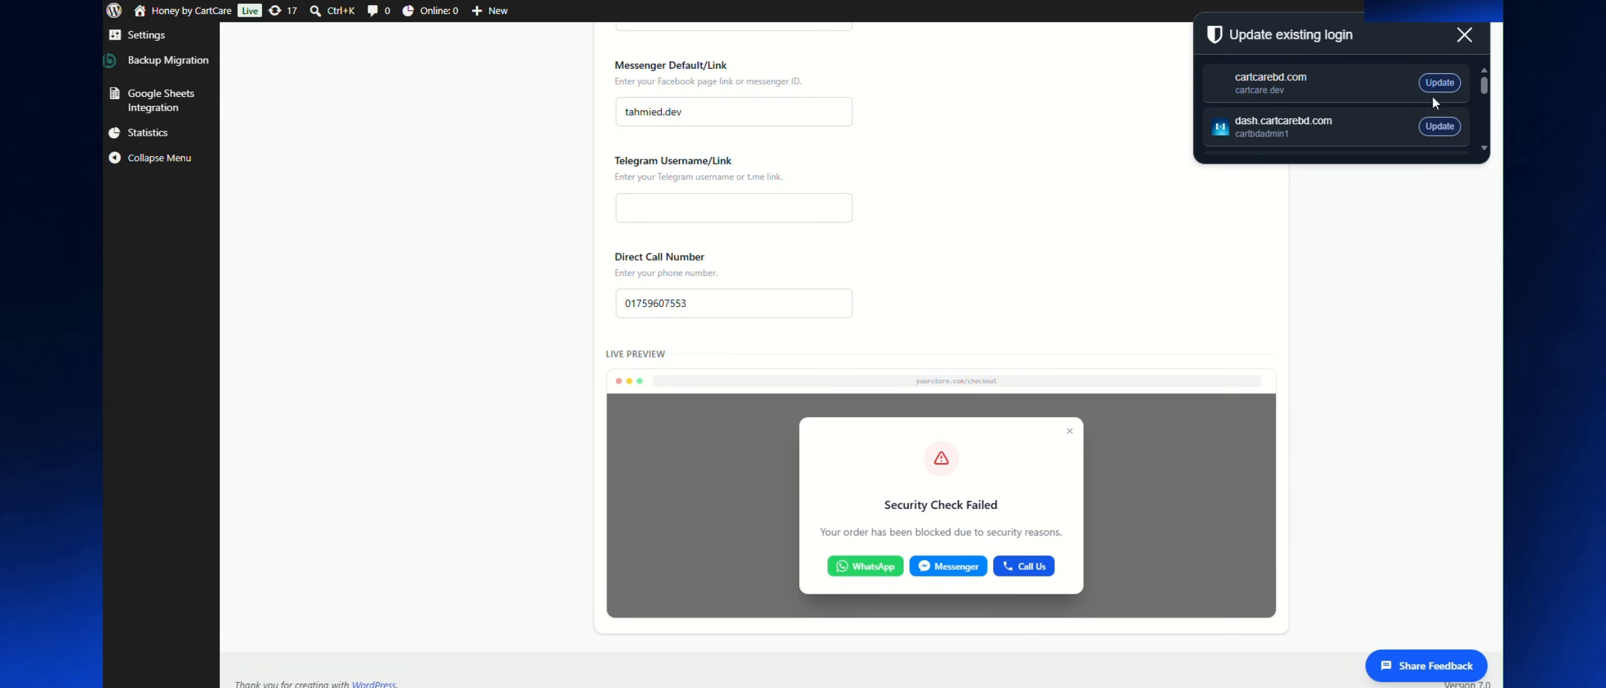
click(1464, 35)
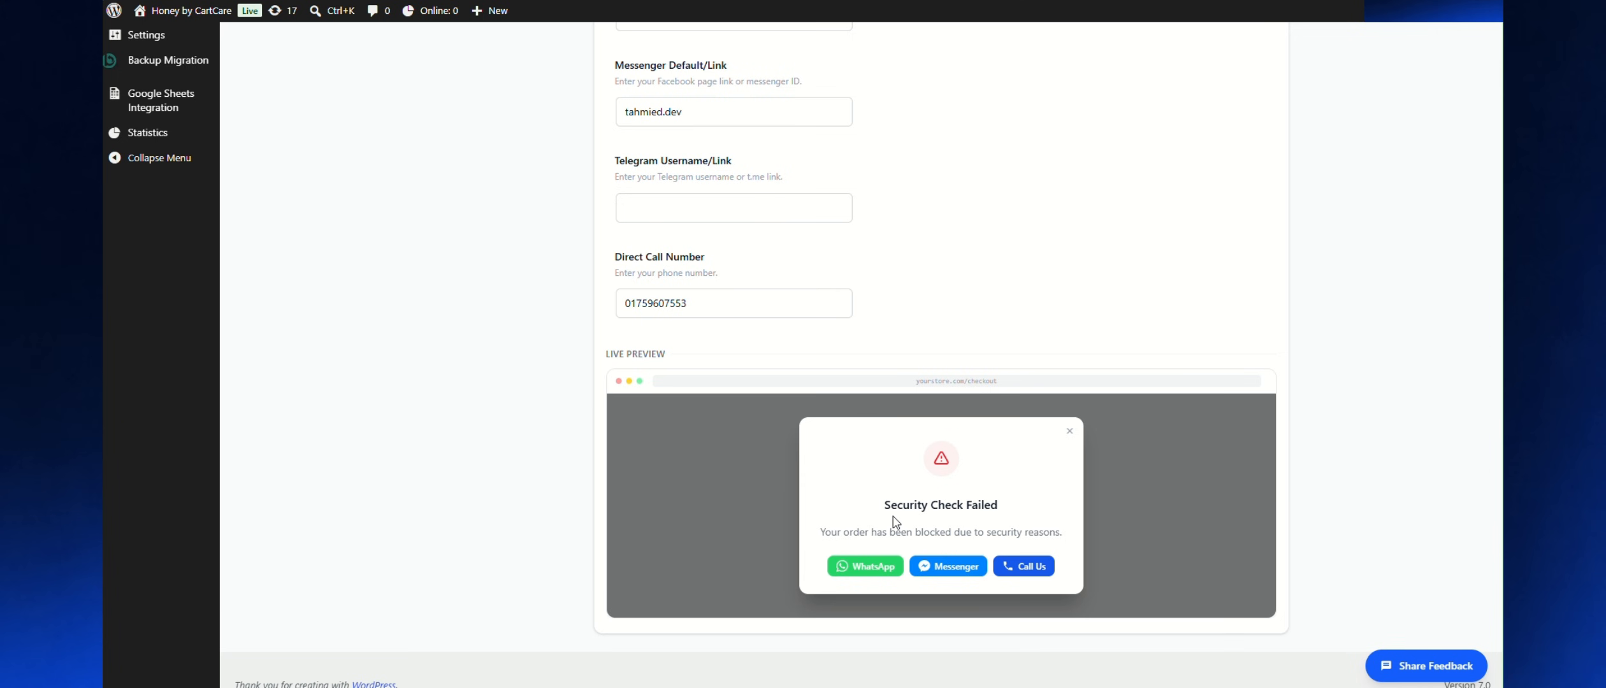
Replace the English Block Message text with "আপনার অর্ডার ব্লক হয়েছে।"
scroll(885, 505, up, 2)
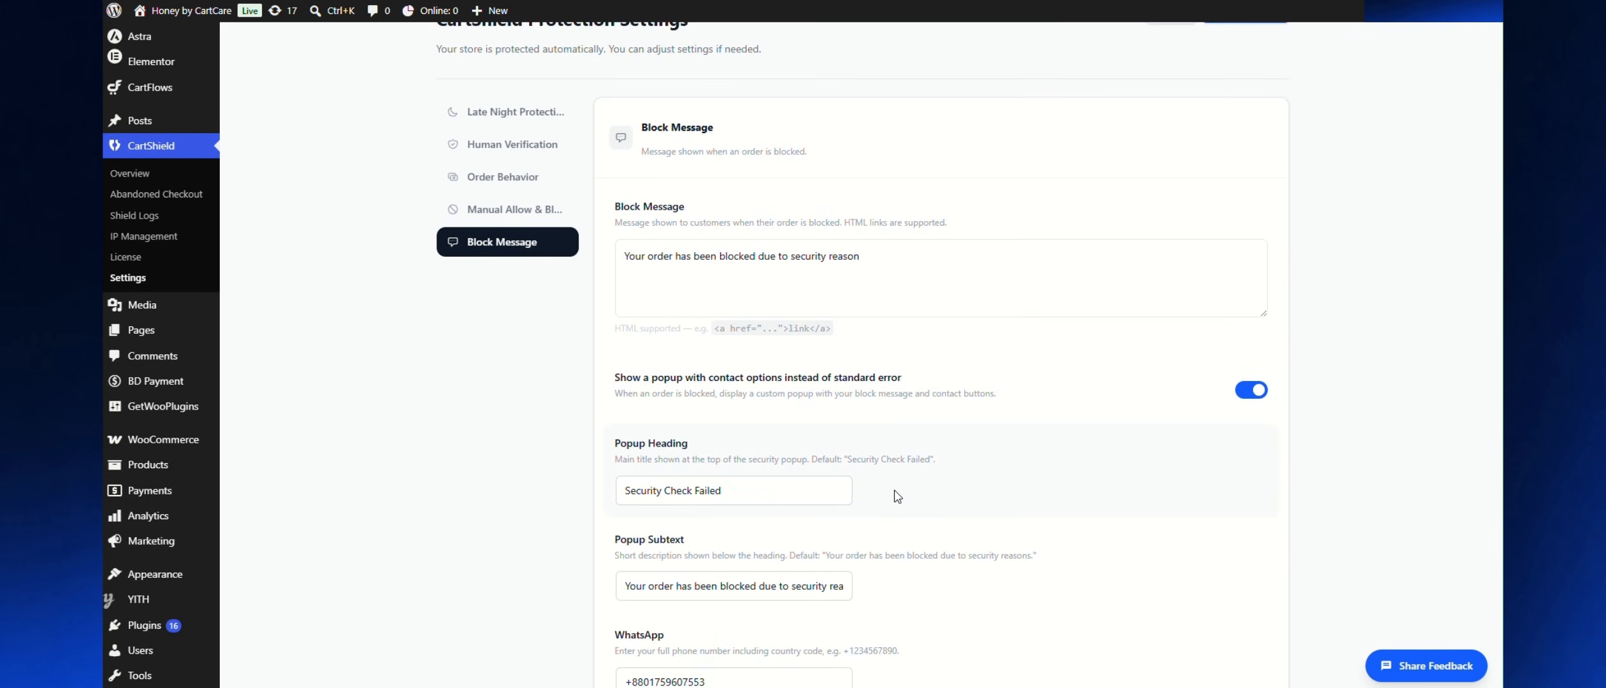
drag(892, 255, 611, 271)
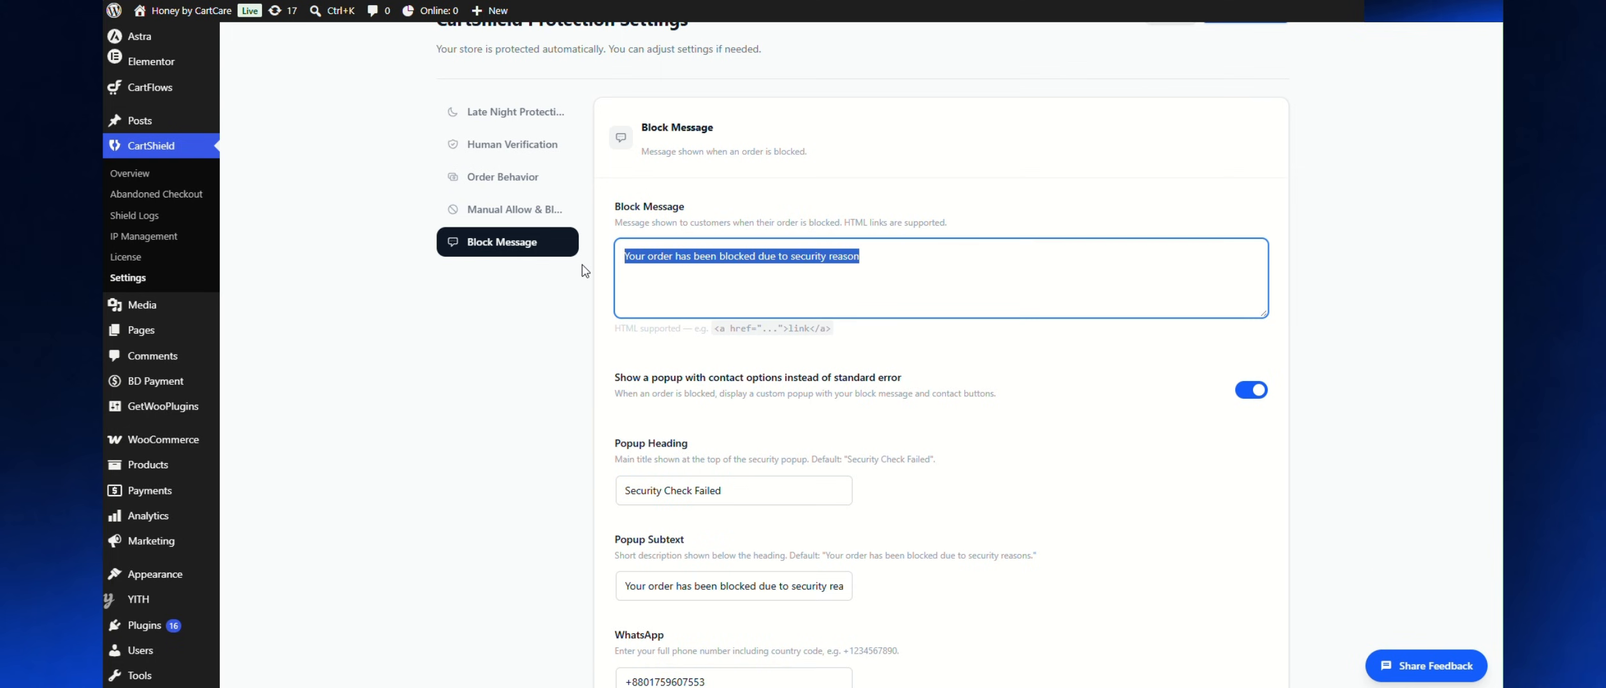
text(য়াপ)
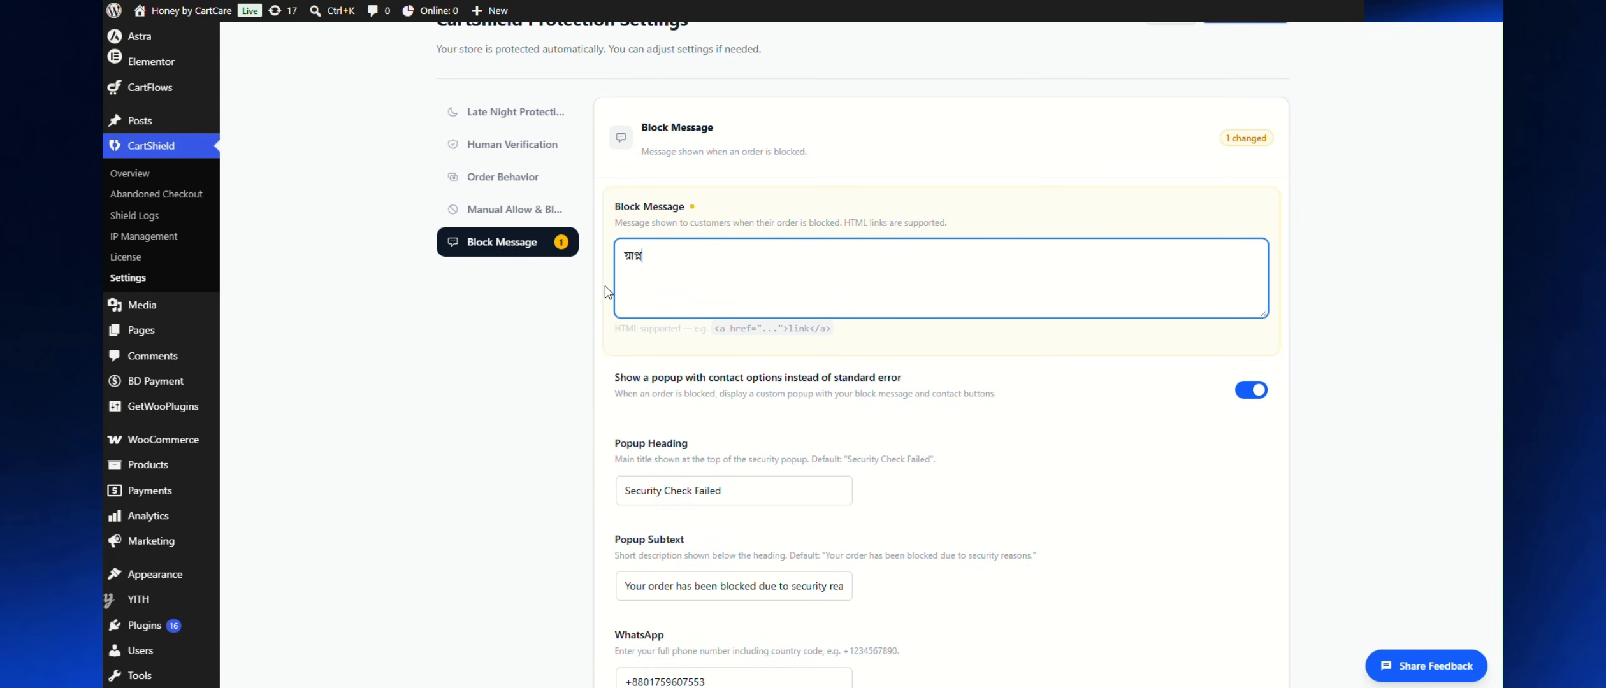
key(BackSpace)
key(BackSpace)
key(BackSpace)
text(আপনার)
key(BackSpace)
key(BackSpace)
key(BackSpace)
text(নার ওঅর্ডার ব্লক হয়)
text(েছে।)
Insert "নিরাপত্তাজনিত কারনে" before "ব্লক হয়েছে।" in the Block Message
click(693, 256)
text(নিরাপত্তাজনিত )
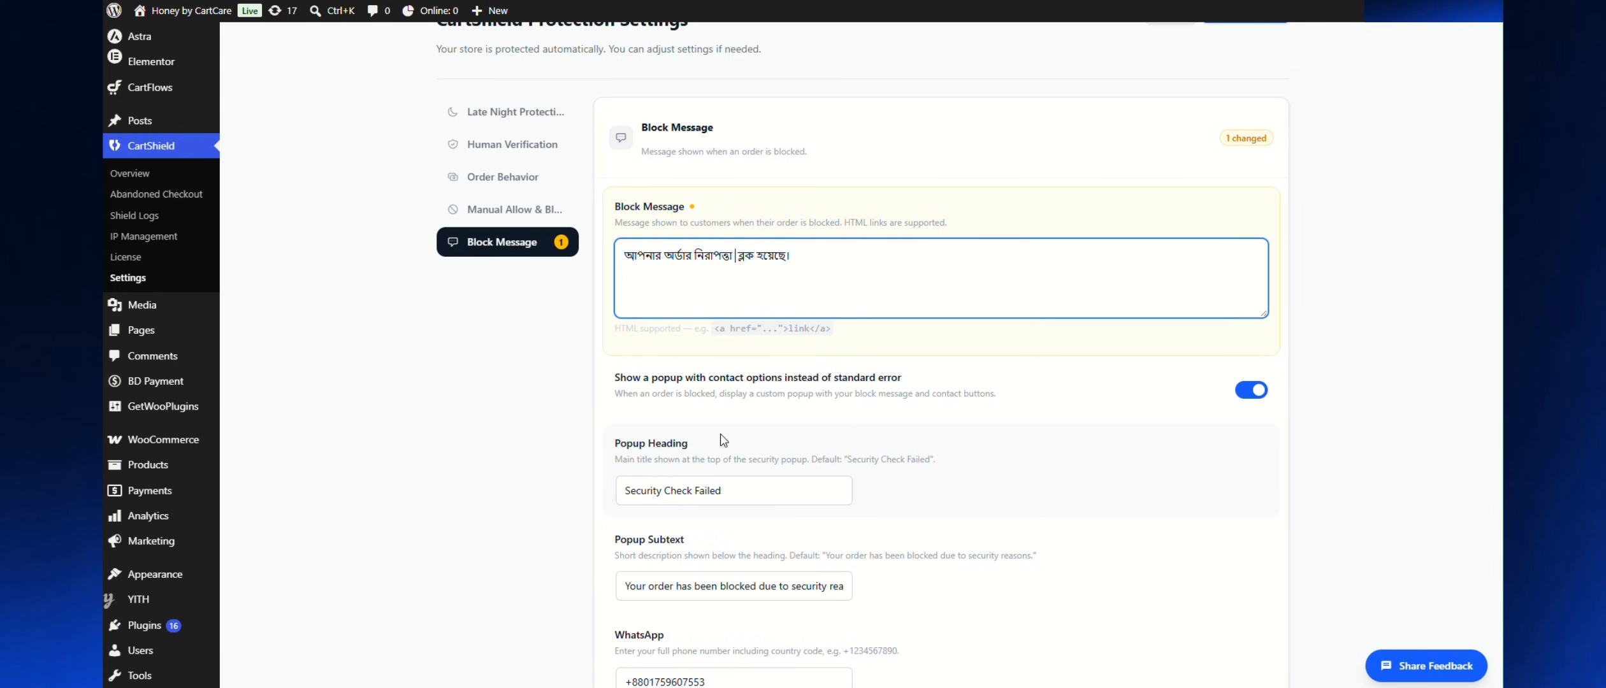
text(কারনে)
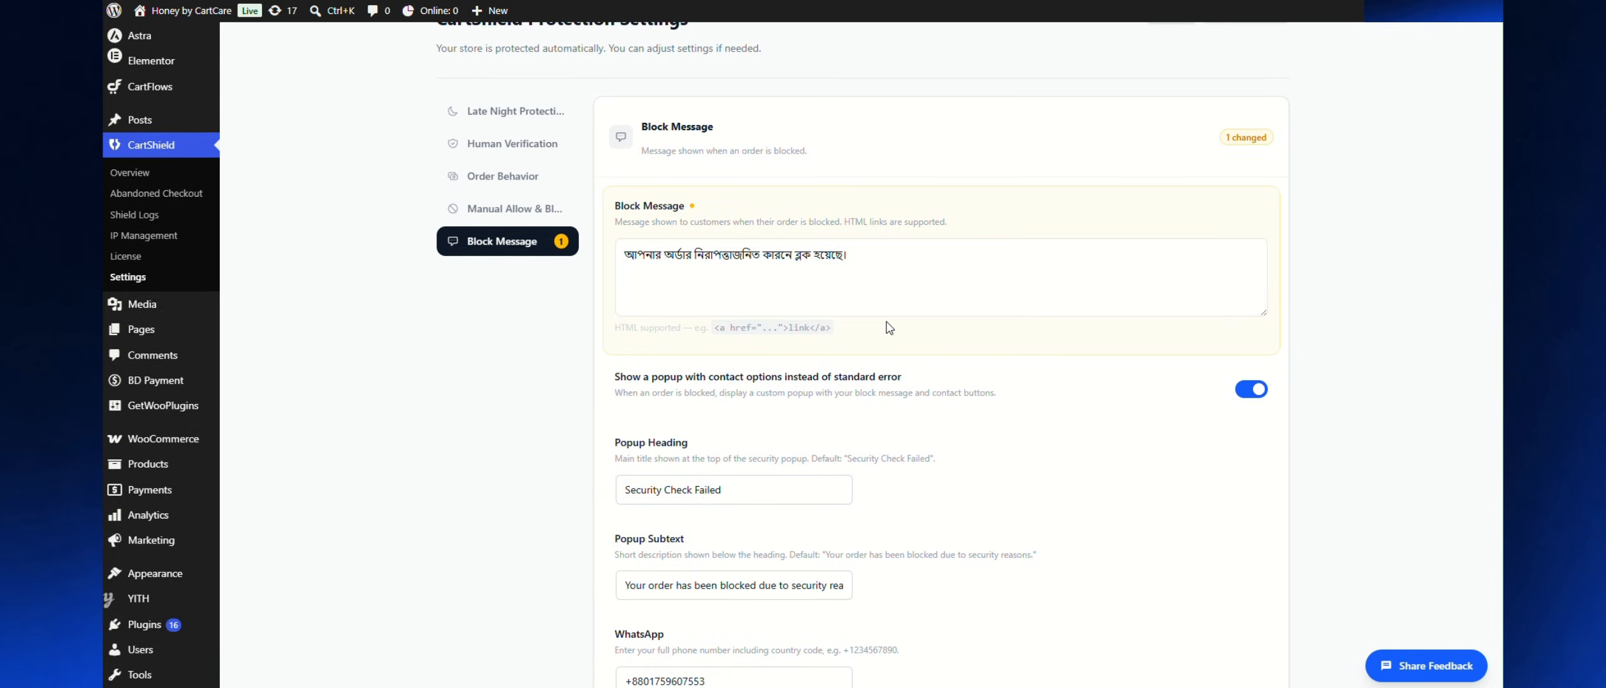
Save the edited Block Message setting
scroll(888, 338, down, 10)
scroll(889, 371, down, 1)
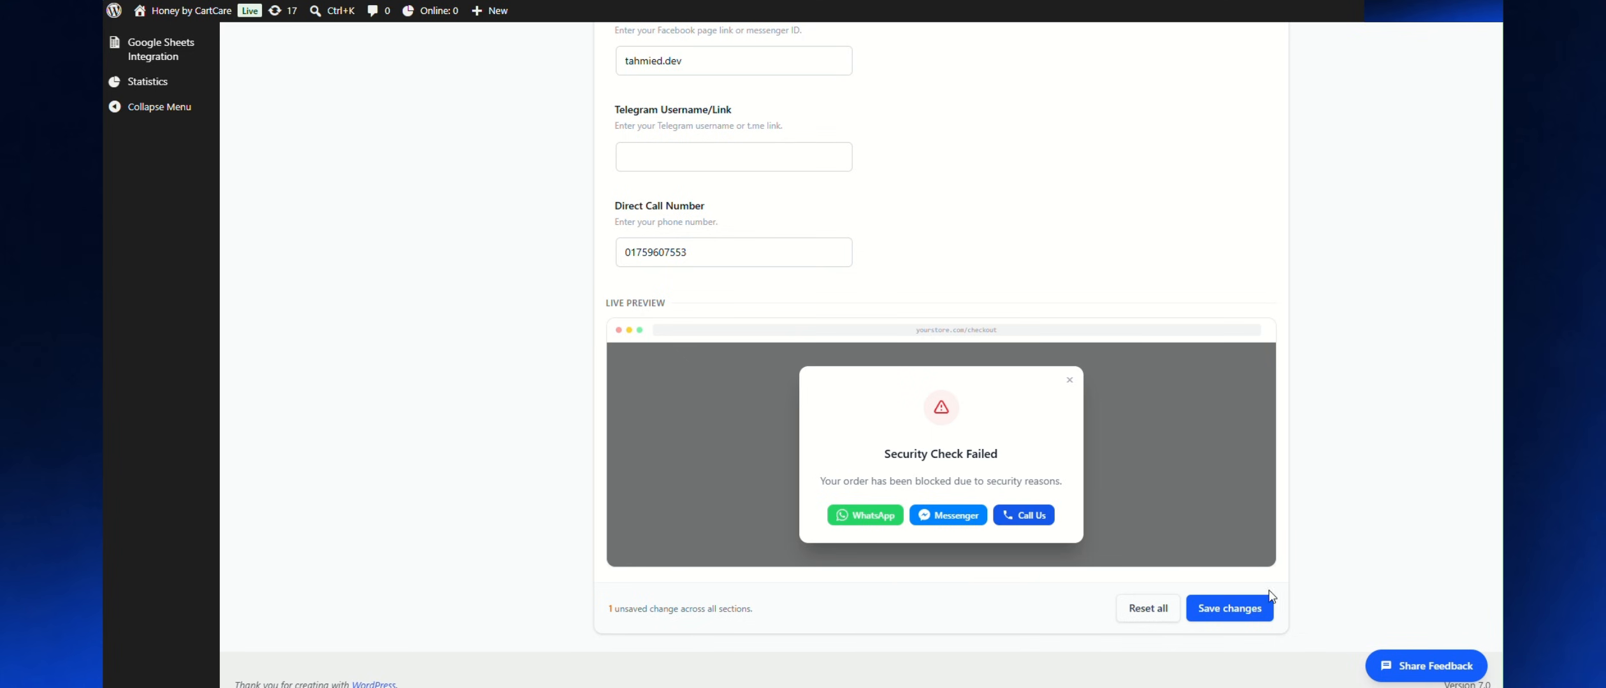
click(1243, 609)
Try using the Block Message text as the Popup Heading, and undo that replacement
scroll(1252, 595, up, 6)
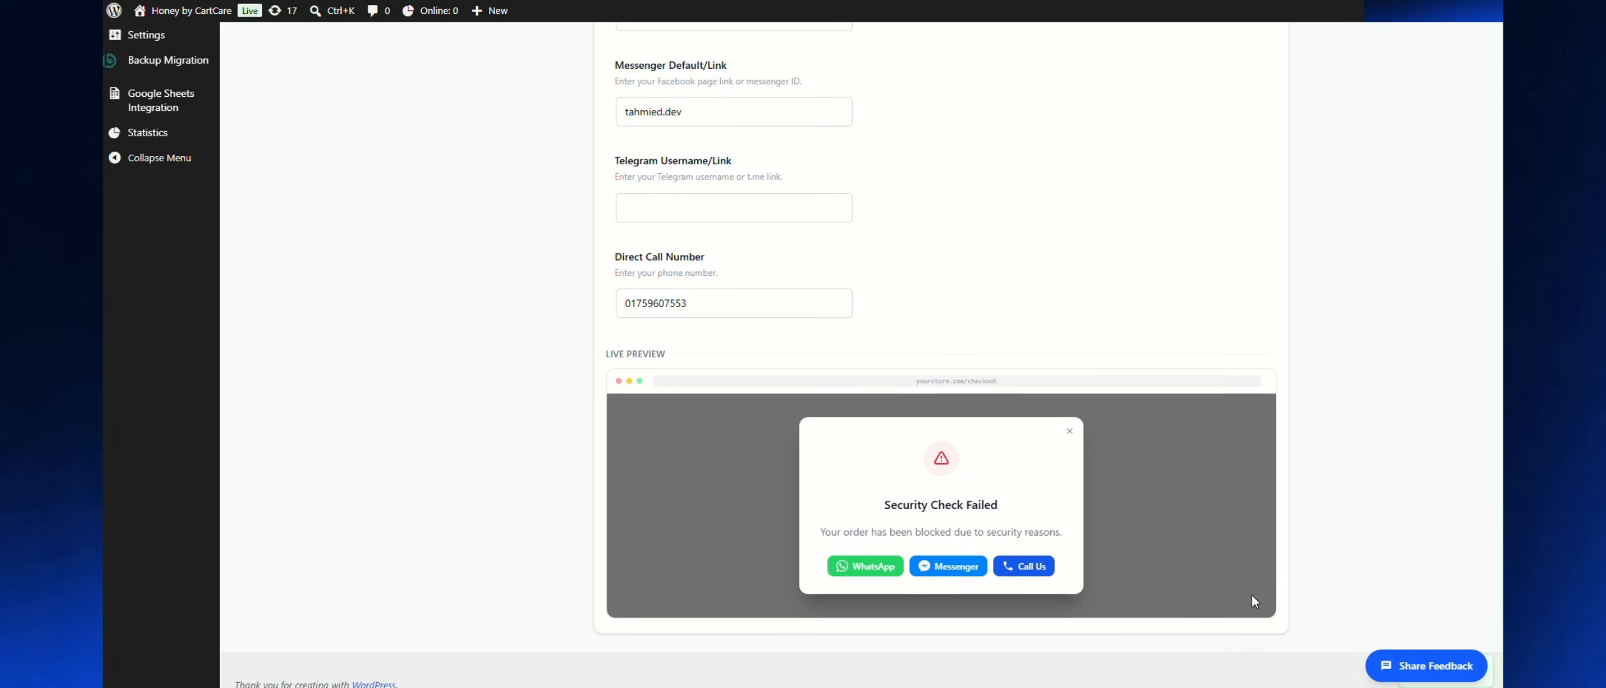
scroll(1123, 498, up, 3)
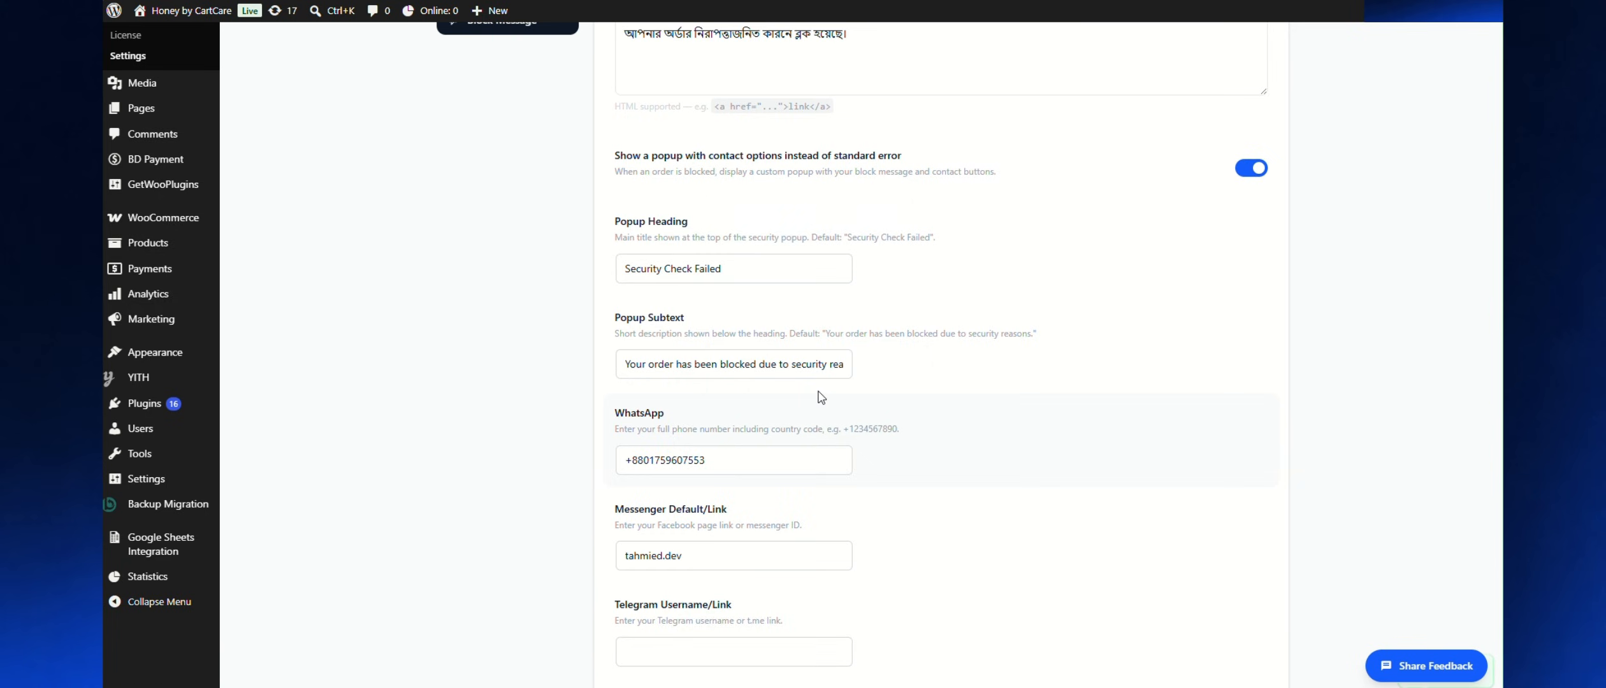
triple_click(769, 107)
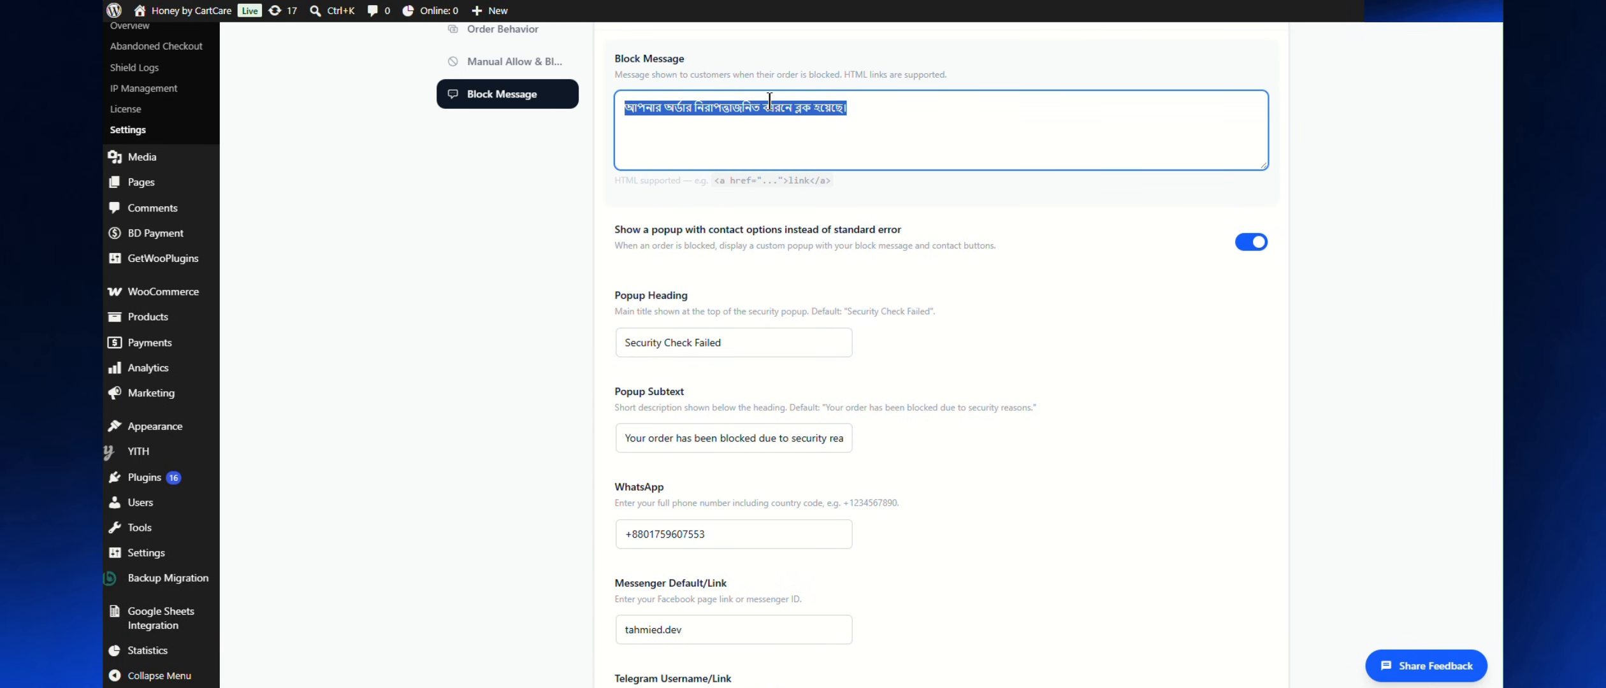
triple_click(758, 343)
text(আপনার অর্ডার নিরাপত্তাজনিত কারনে ব্লক হয়েছে।)
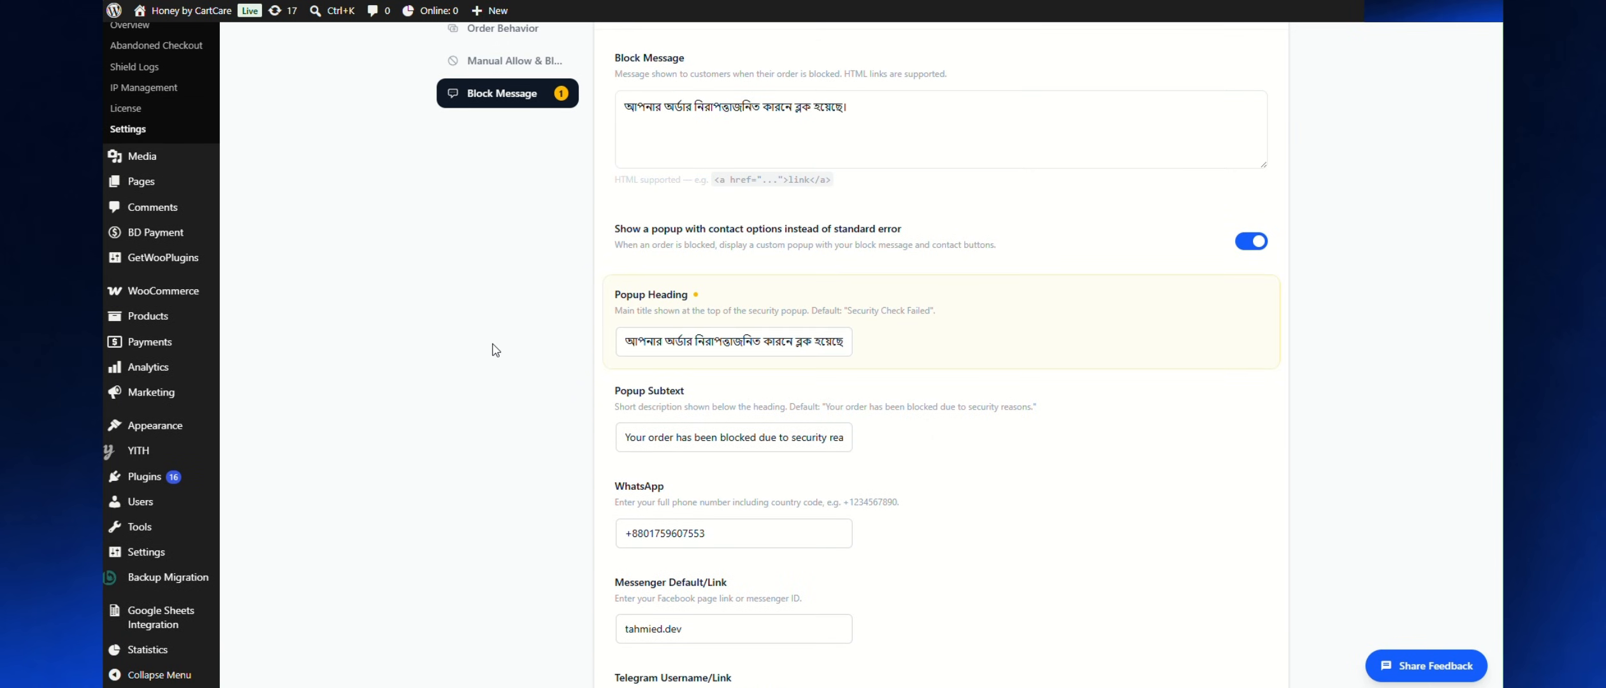
scroll(493, 350, down, 3)
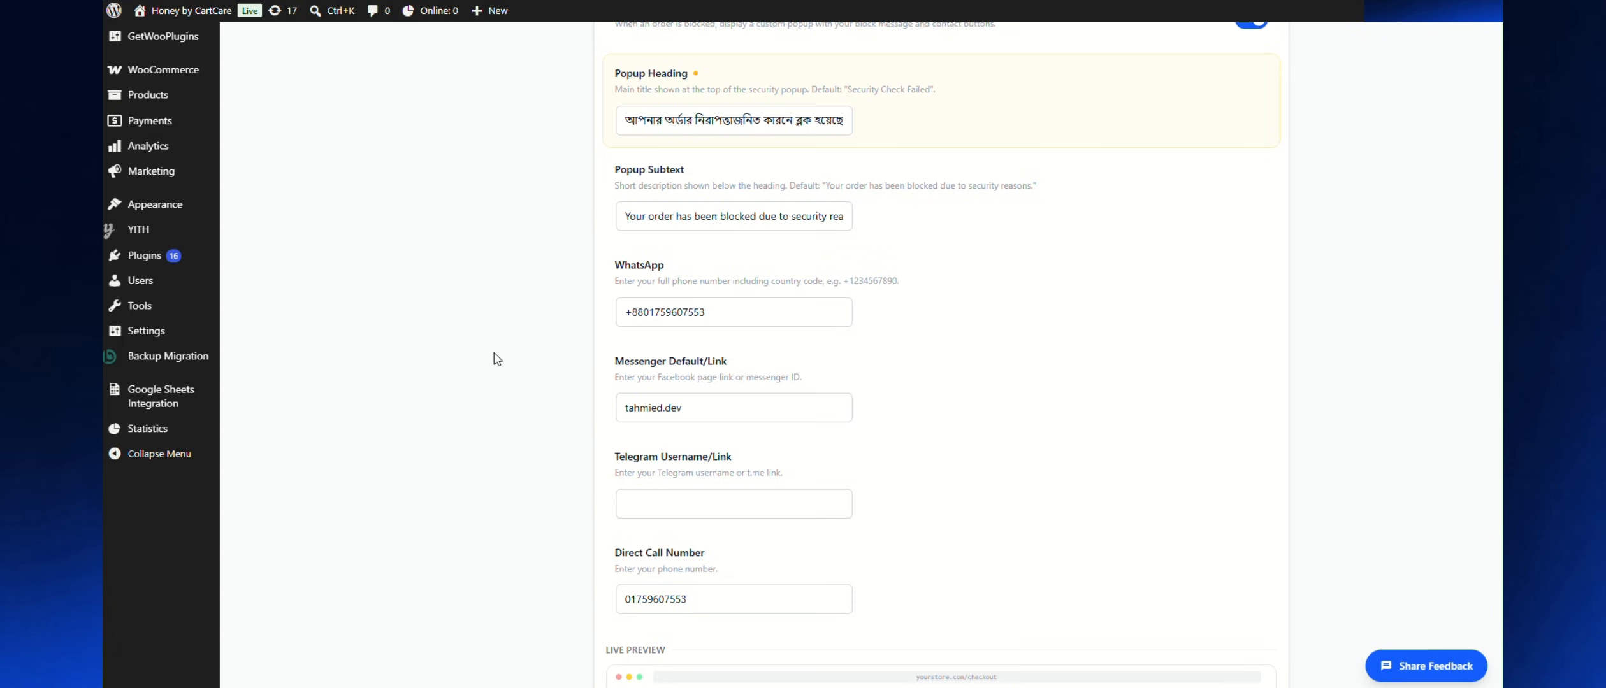
click(669, 127)
key(ctrl+z)
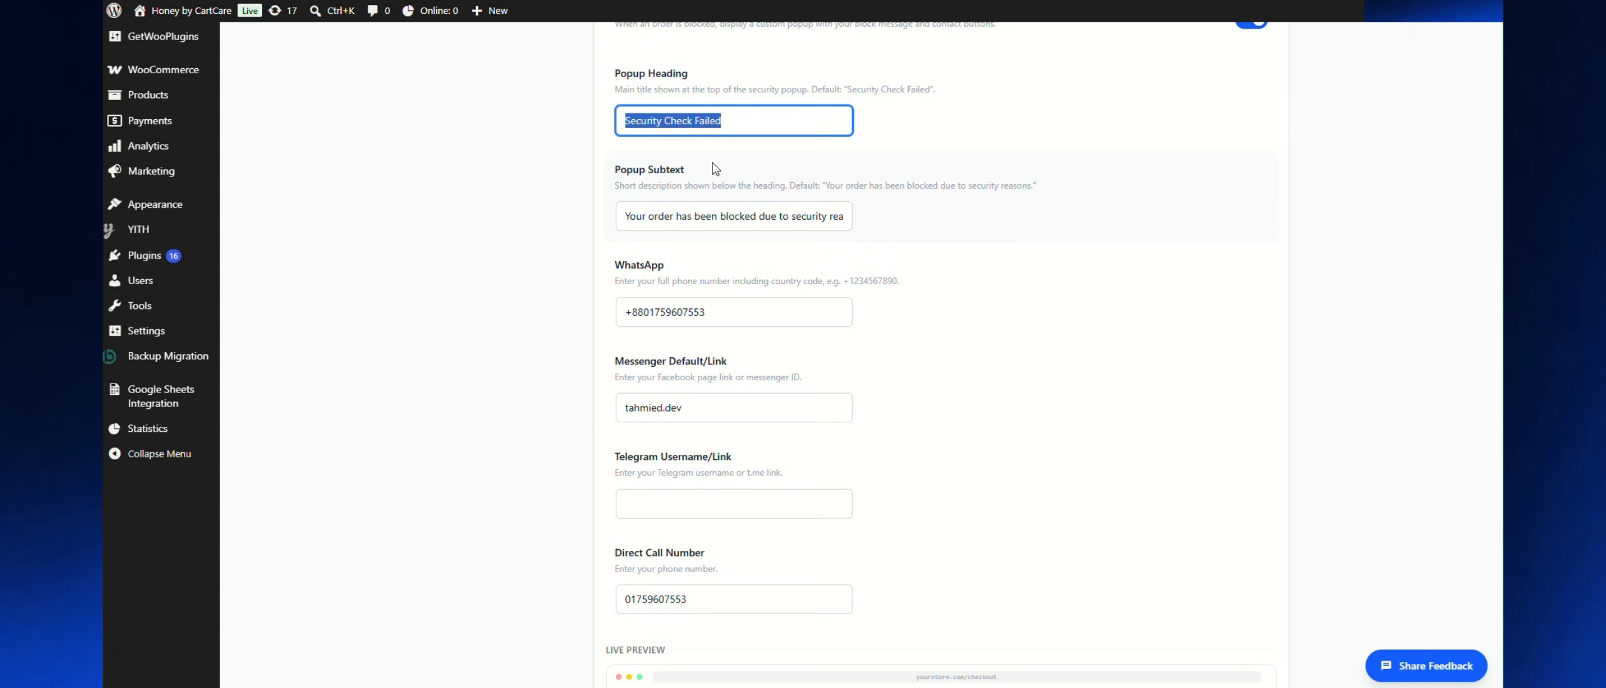
Set the Popup Heading to "সিকিউরিটি চেক ফেইল্ড হয়েছে" and the Popup Subtext to "আপনার অর্ডার নিরাপত্তাজনিত কারনে ব্লক হয়েছে।"
text(সিকিউরিটি চ)
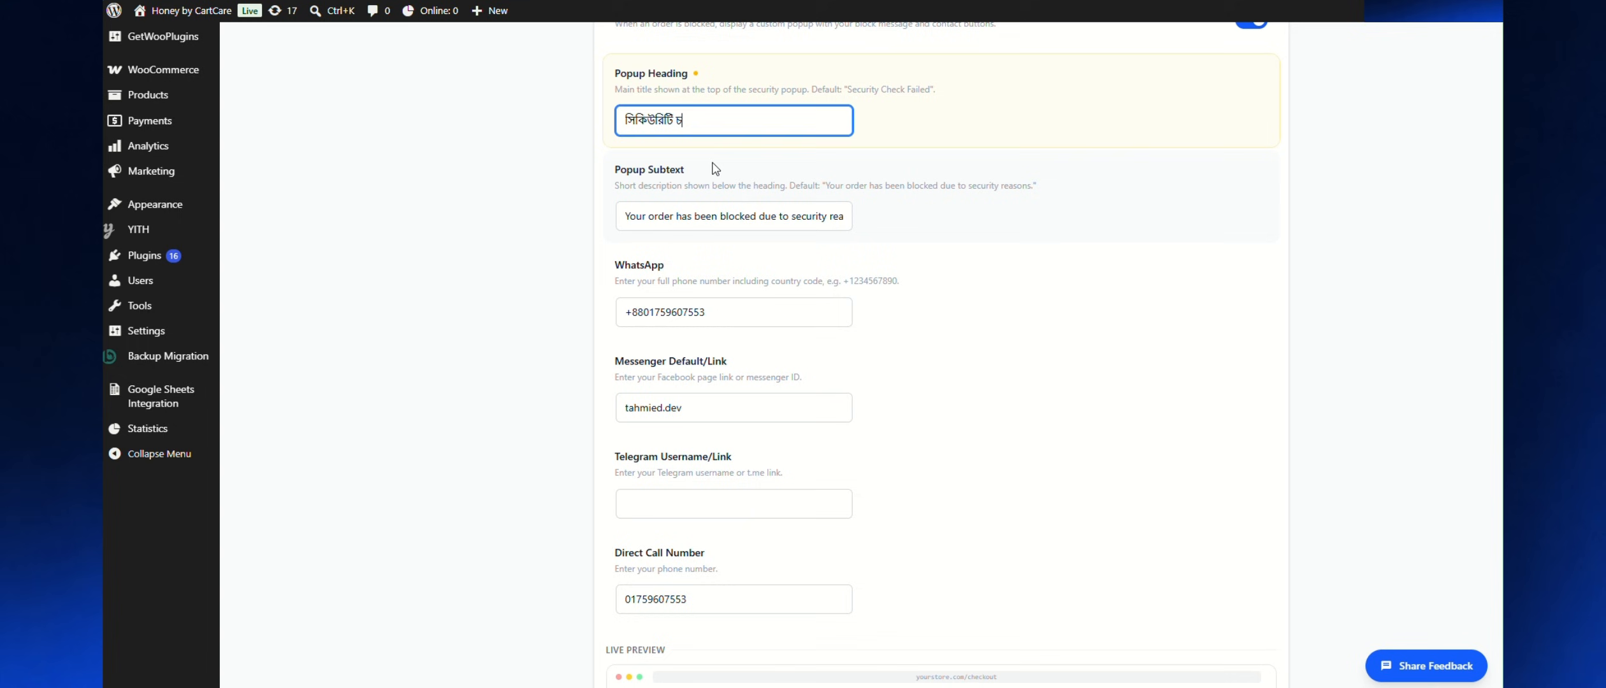
text(েক ফেইল্ড হয়েছে)
triple_click(744, 210)
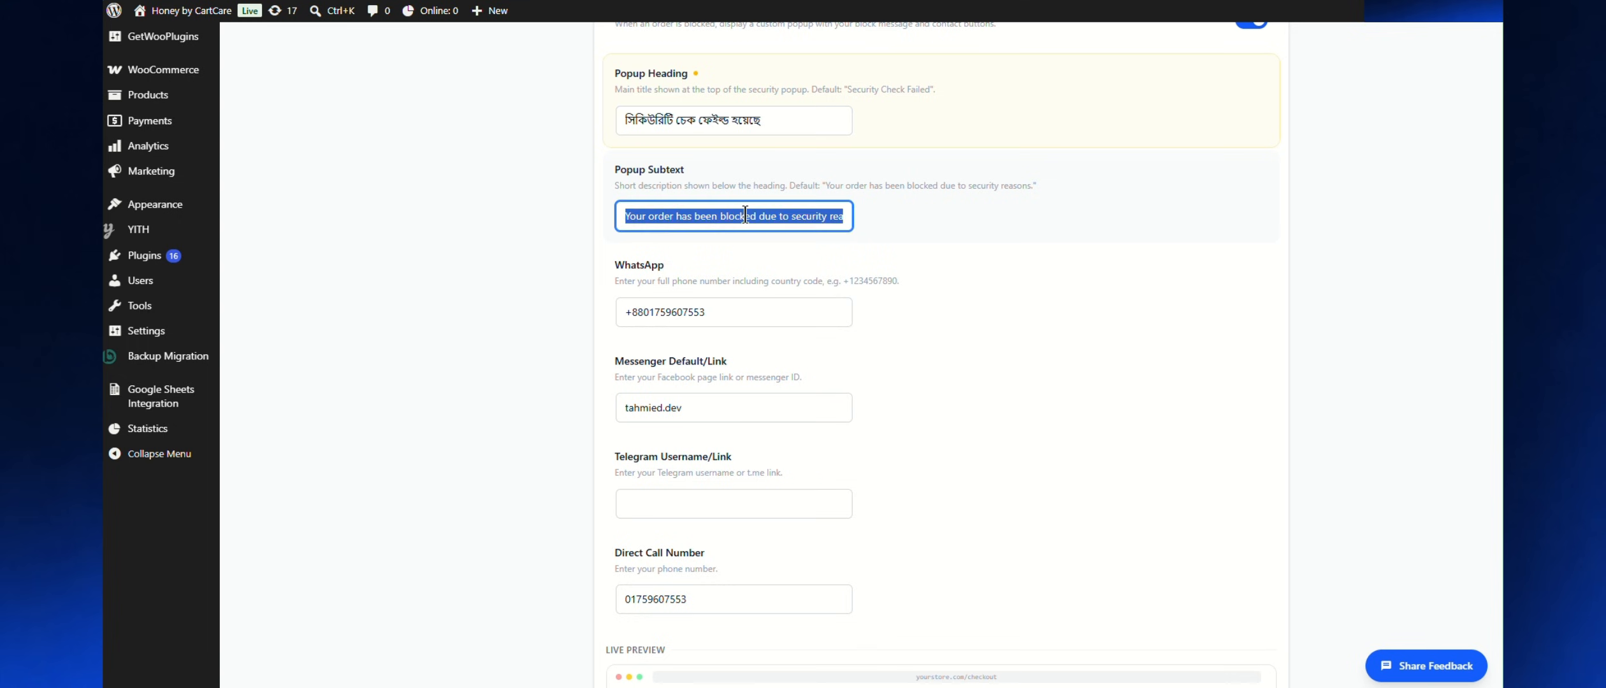
text(আপনার অর্ডার নিরাপত্তাজনিত কারনে ব্লক হয়েছে।)
click(616, 262)
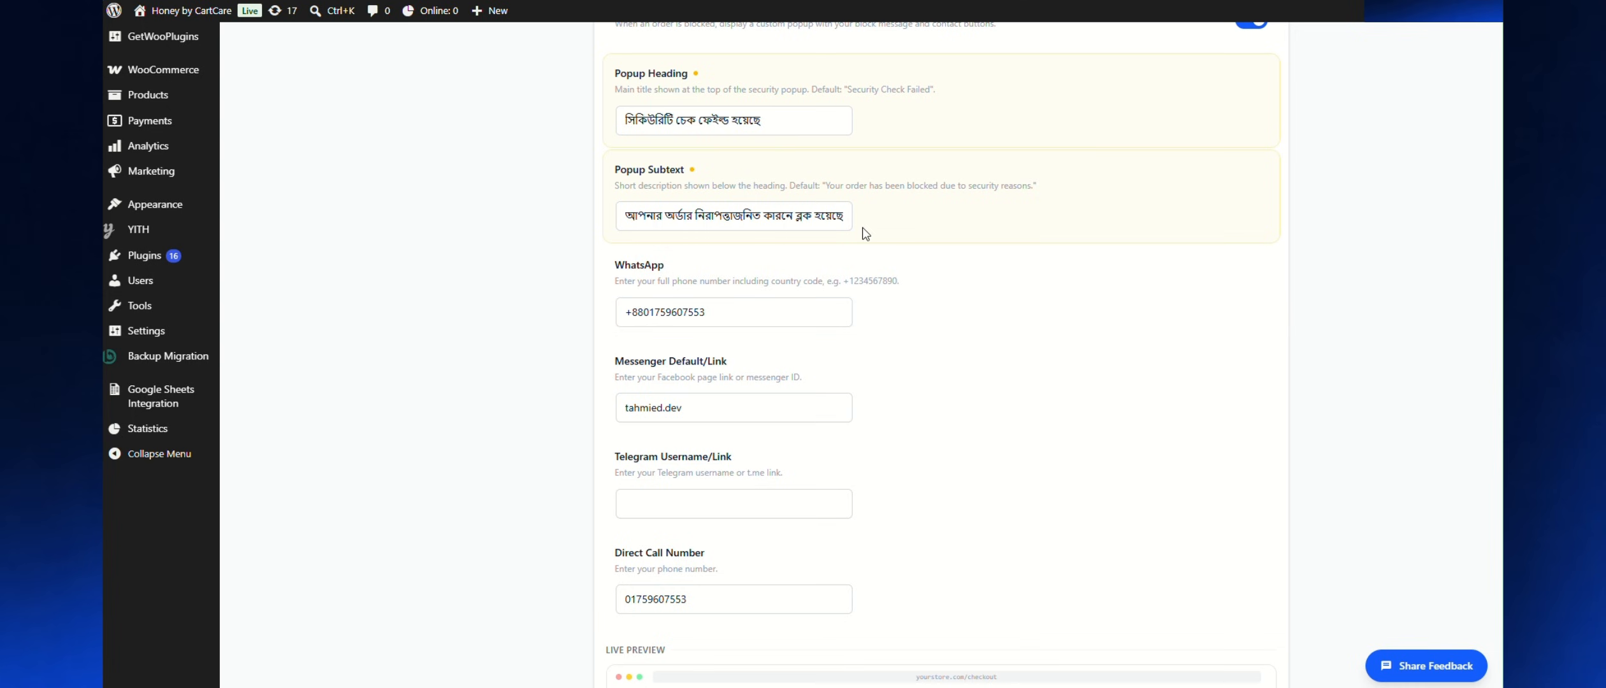
scroll(866, 234, down, 5)
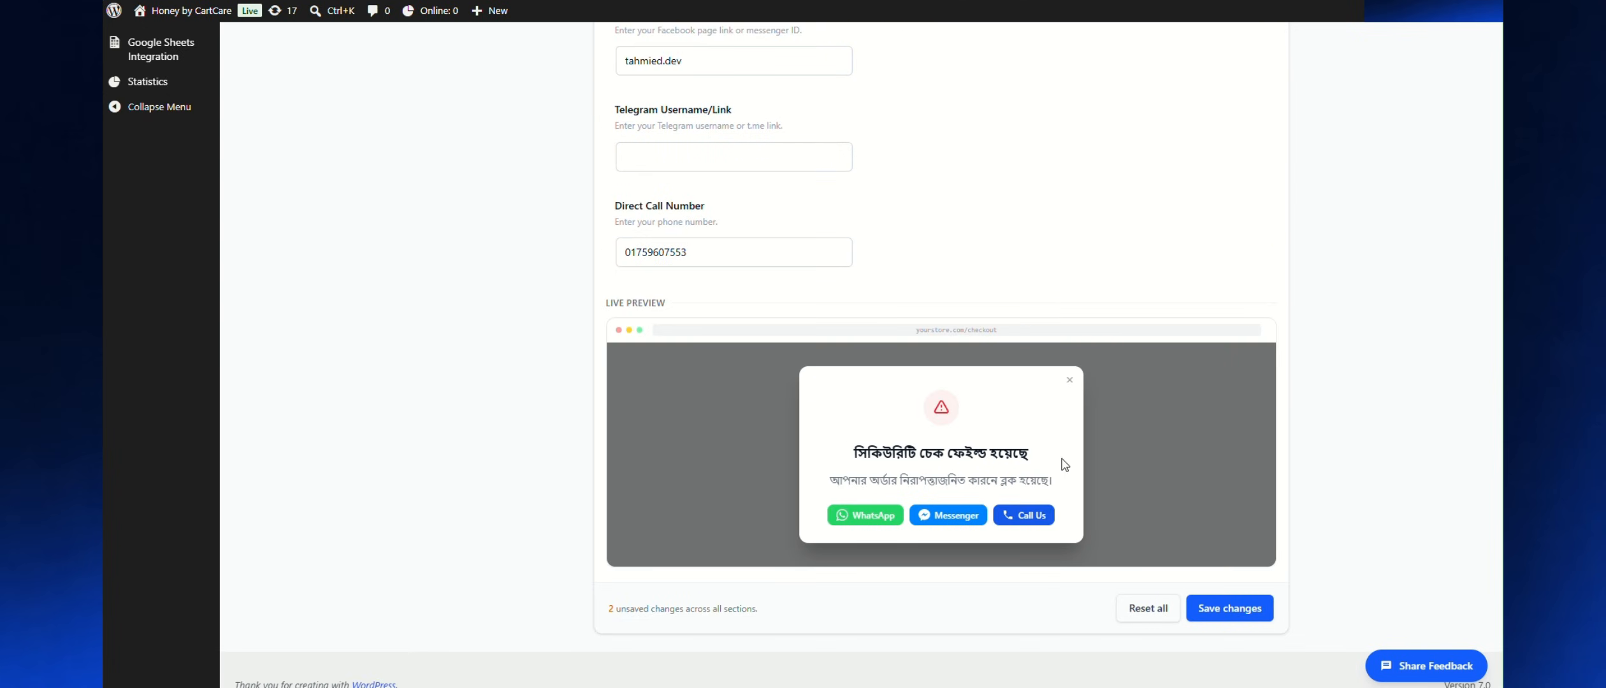
Clear the Popup Subtext and replace the Popup Heading with "আপনার অর্ডার নিরাপত্তাজনিত কারনে ব্লক হয়েছে।"
scroll(1064, 464, up, 8)
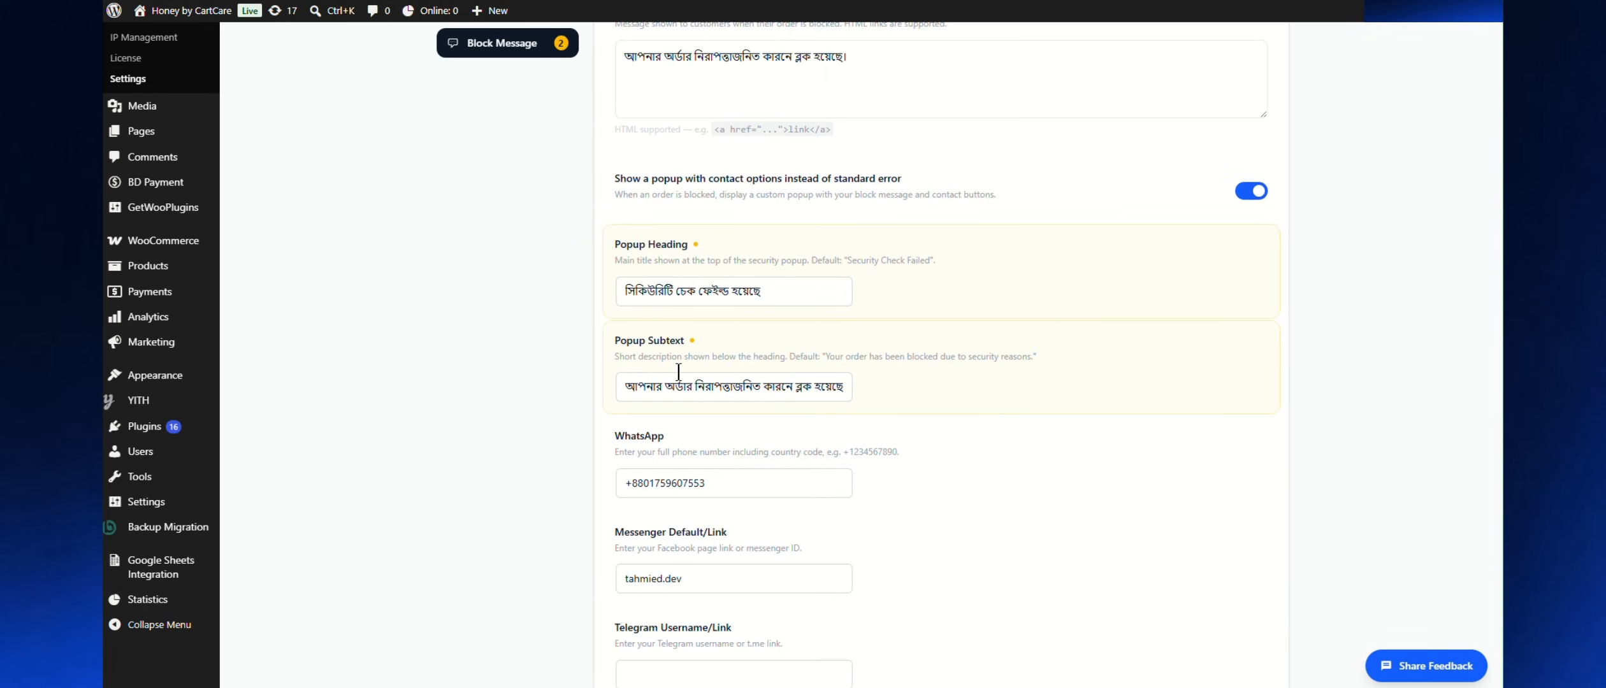
double_click(698, 385)
key(ctrl+a)
key(BackSpace)
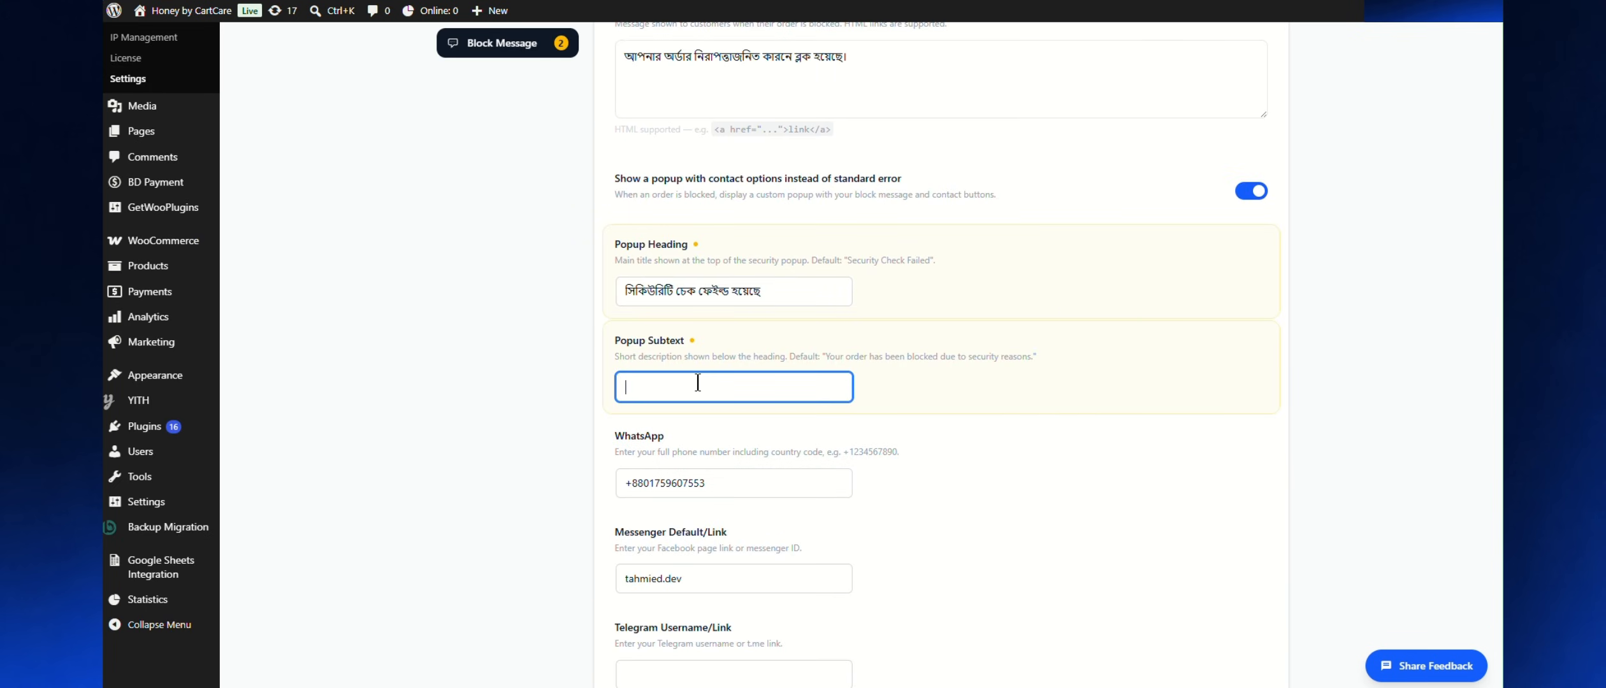
triple_click(709, 290)
text(আপনার অর্ডার নিরাপত্তাজনিত কারনে ব্লক হয়েছে।)
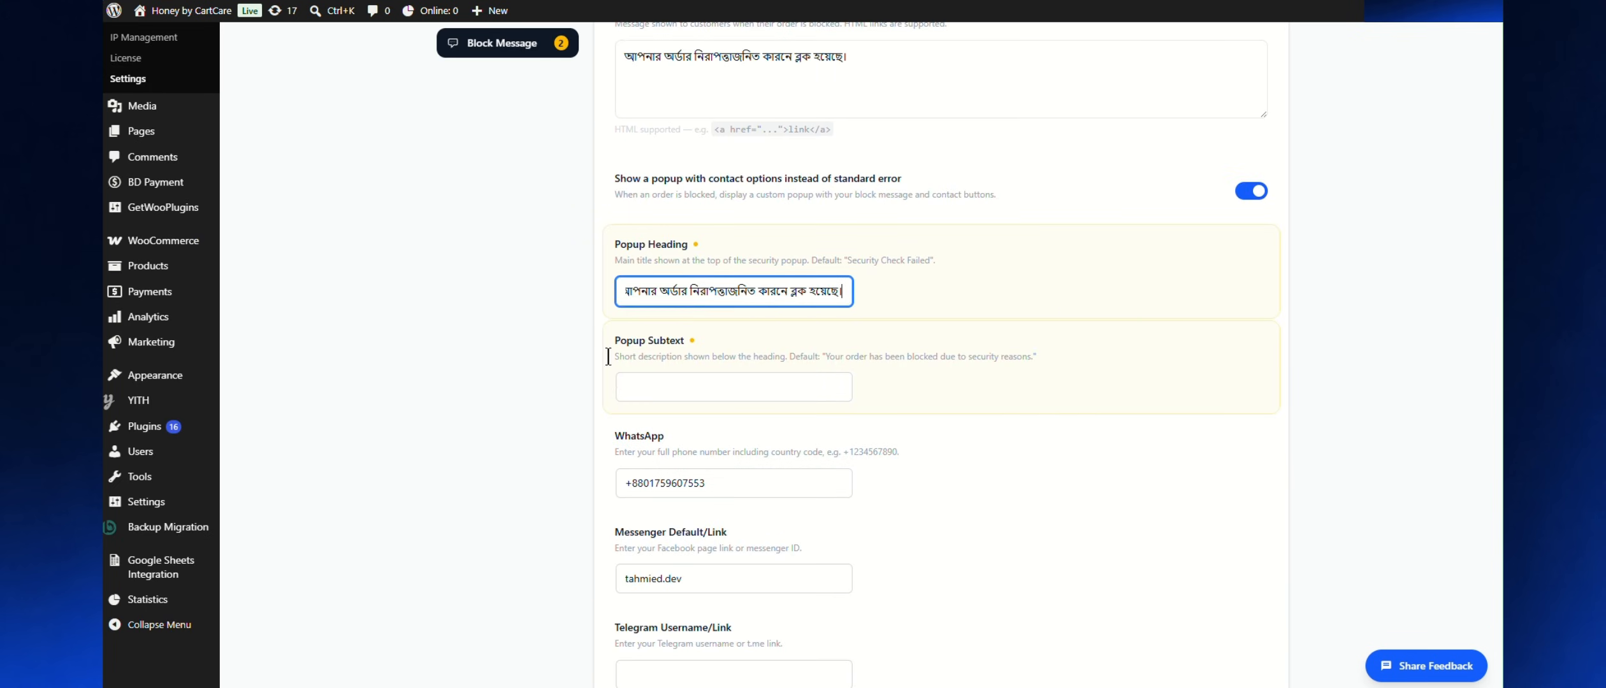
click(602, 361)
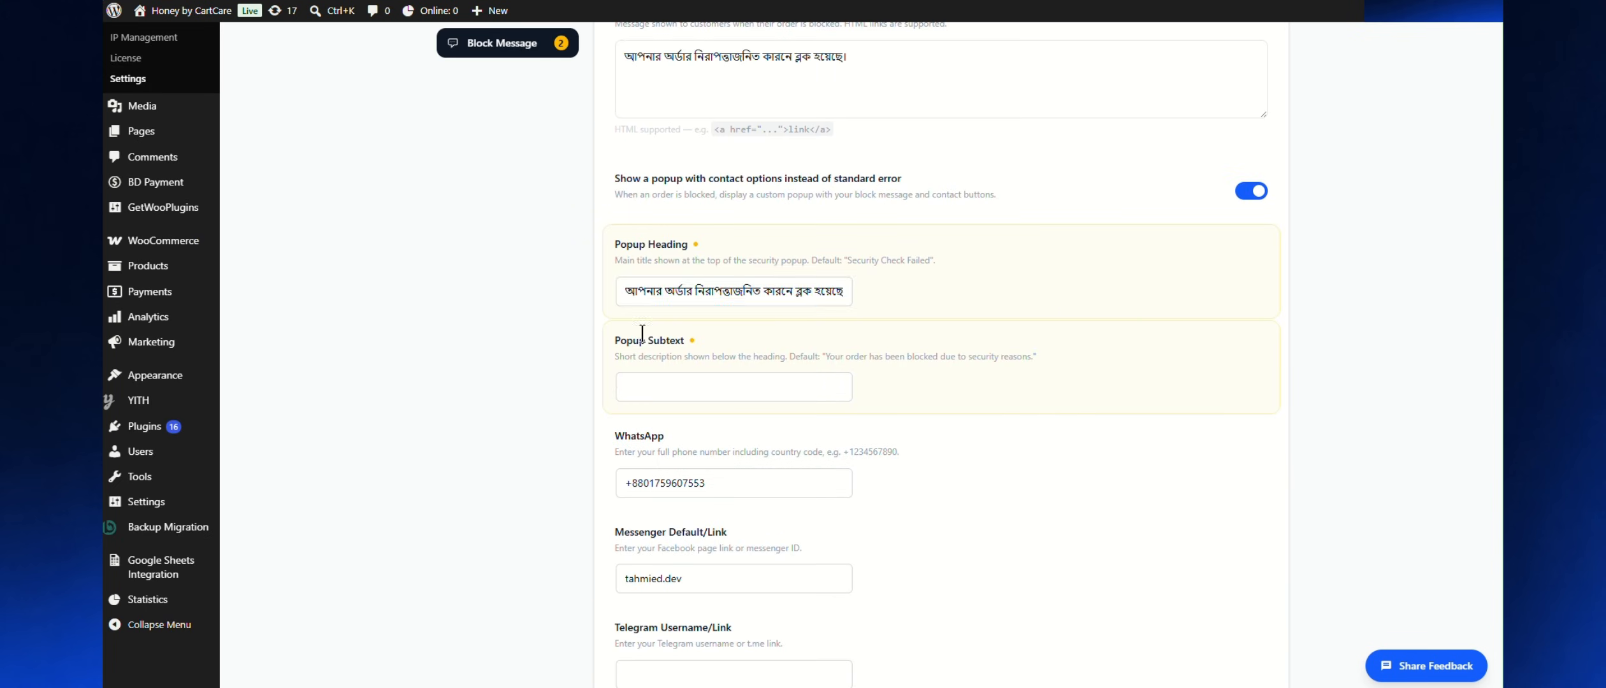
Set the Popup Subtext to "অর্ডার করতে আমাদের সাথে যোগাযোগ করুন" and check the popup in the live preview
click(698, 395)
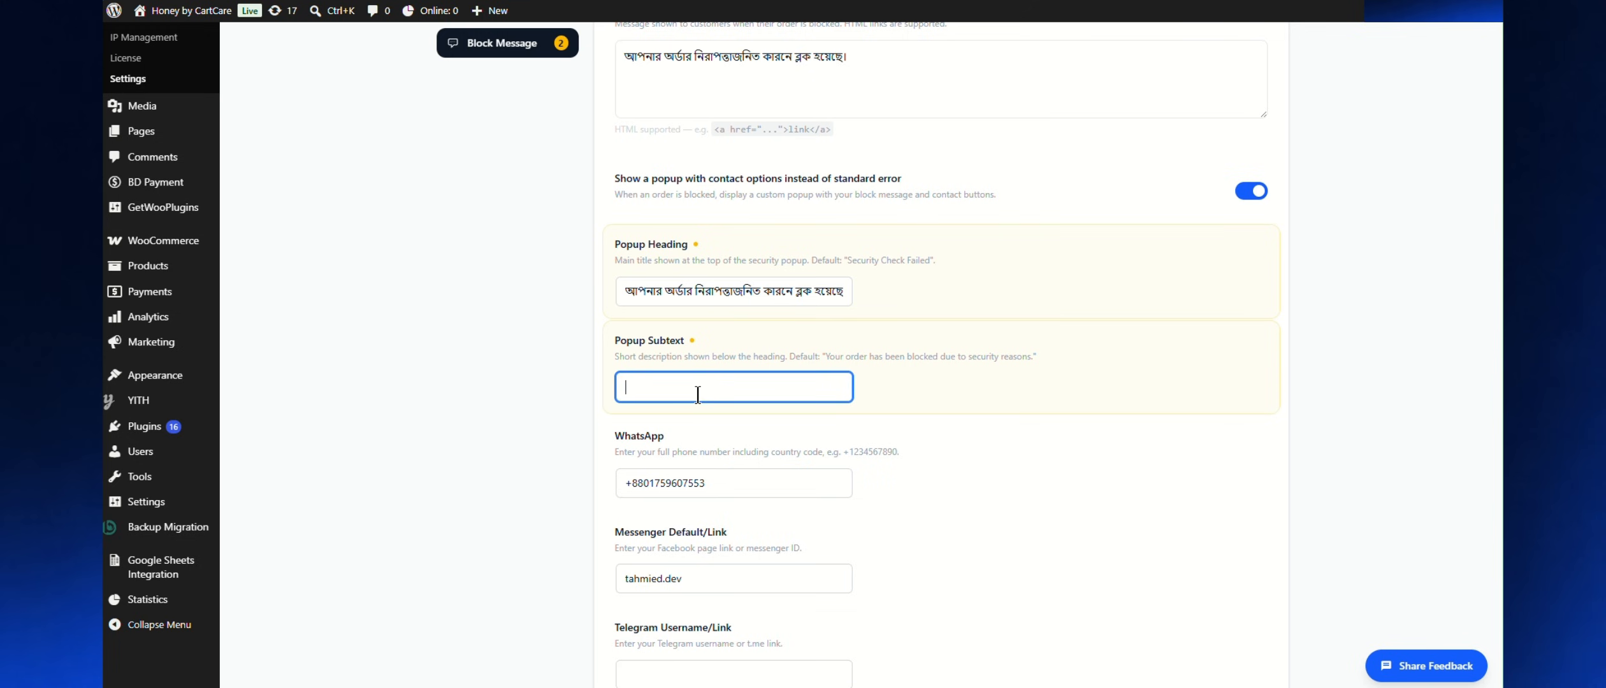
text(ওরদা)
key(BackSpace)
key(BackSpace)
key(BackSpace)
key(BackSpace)
text(অর্ডার করতে আমাদের সাথে যোগাযোগ )
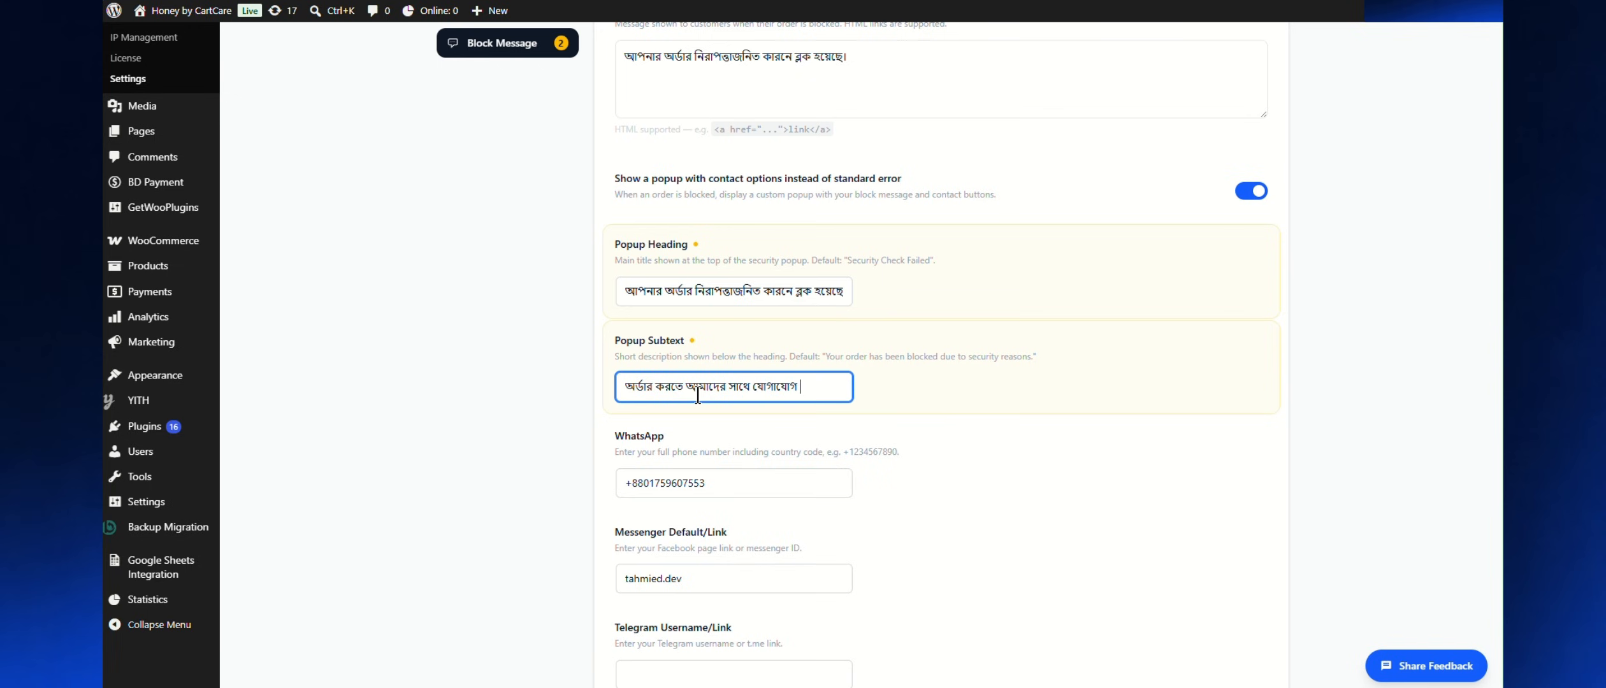
text(করুন)
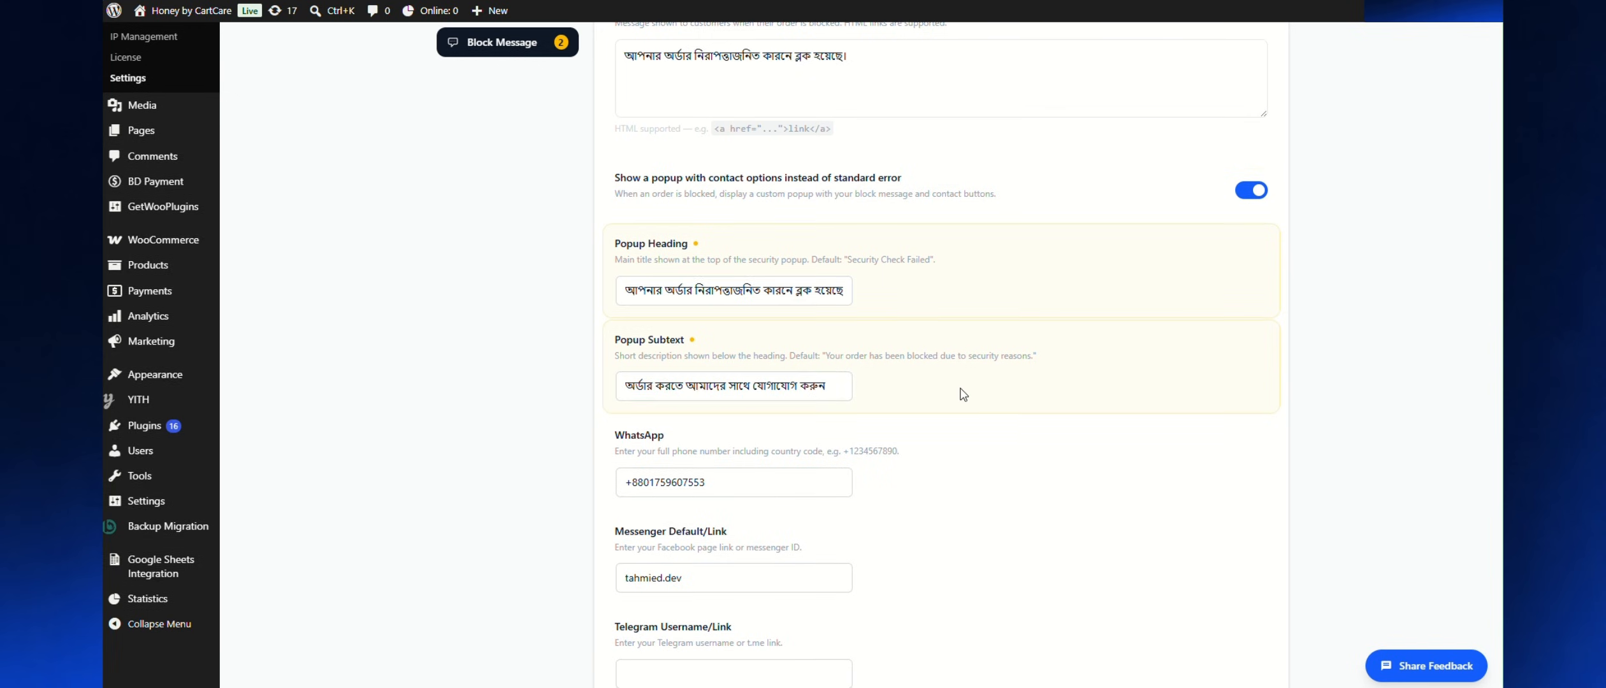
scroll(950, 503, down, 8)
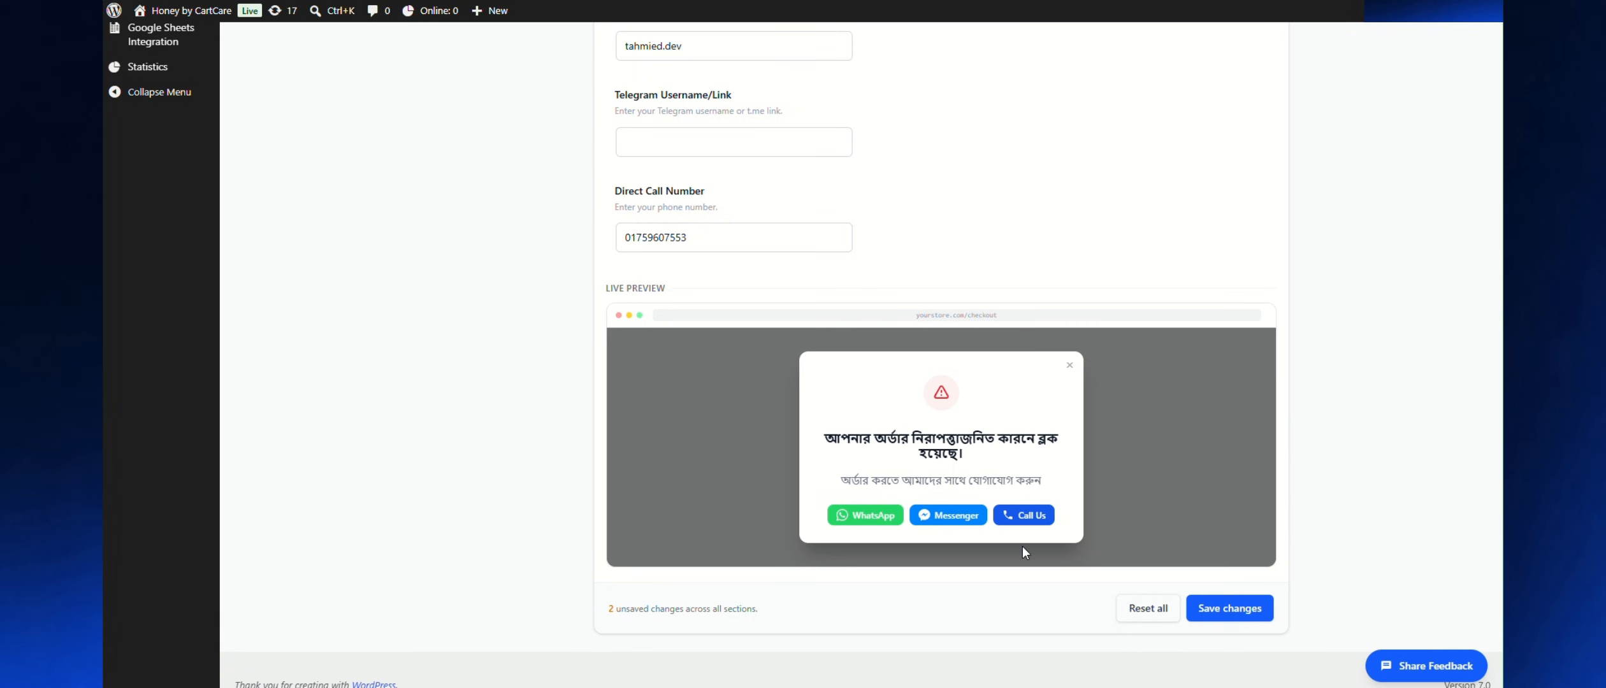
scroll(1022, 545, up, 2)
scroll(1022, 546, down, 2)
scroll(1028, 517, up, 12)
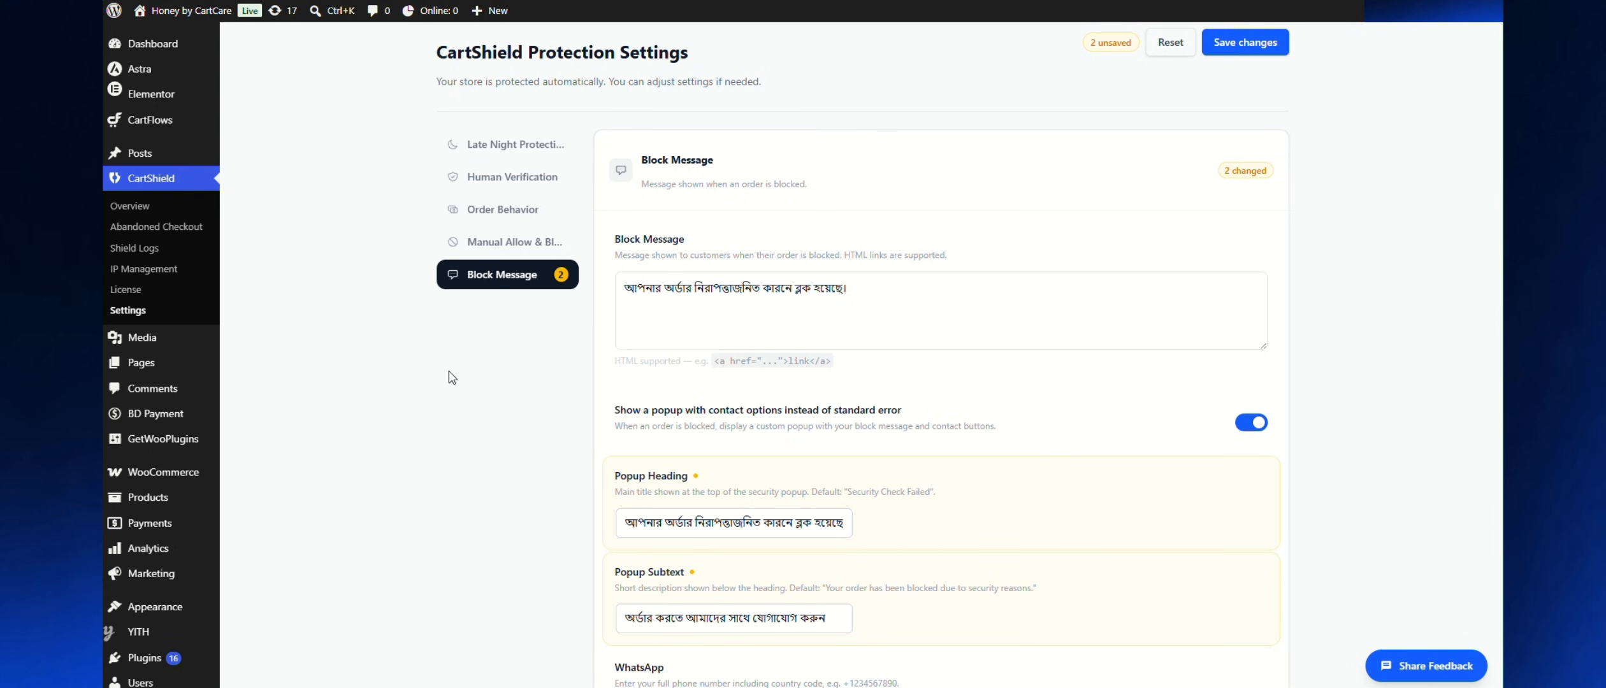
Open the WooCommerce orders list and view the courier delivery history of the most recent order
mouse_move(197, 475)
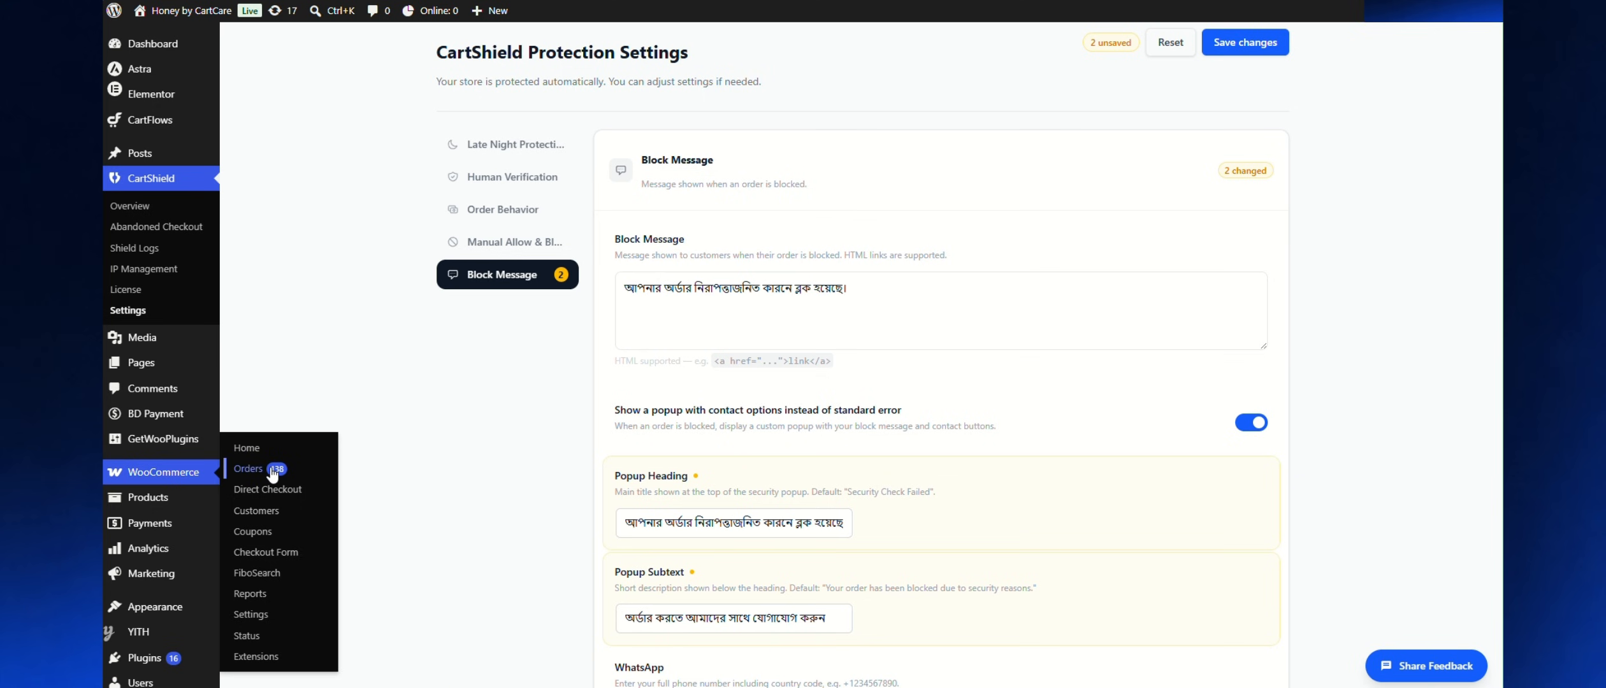
click(270, 469)
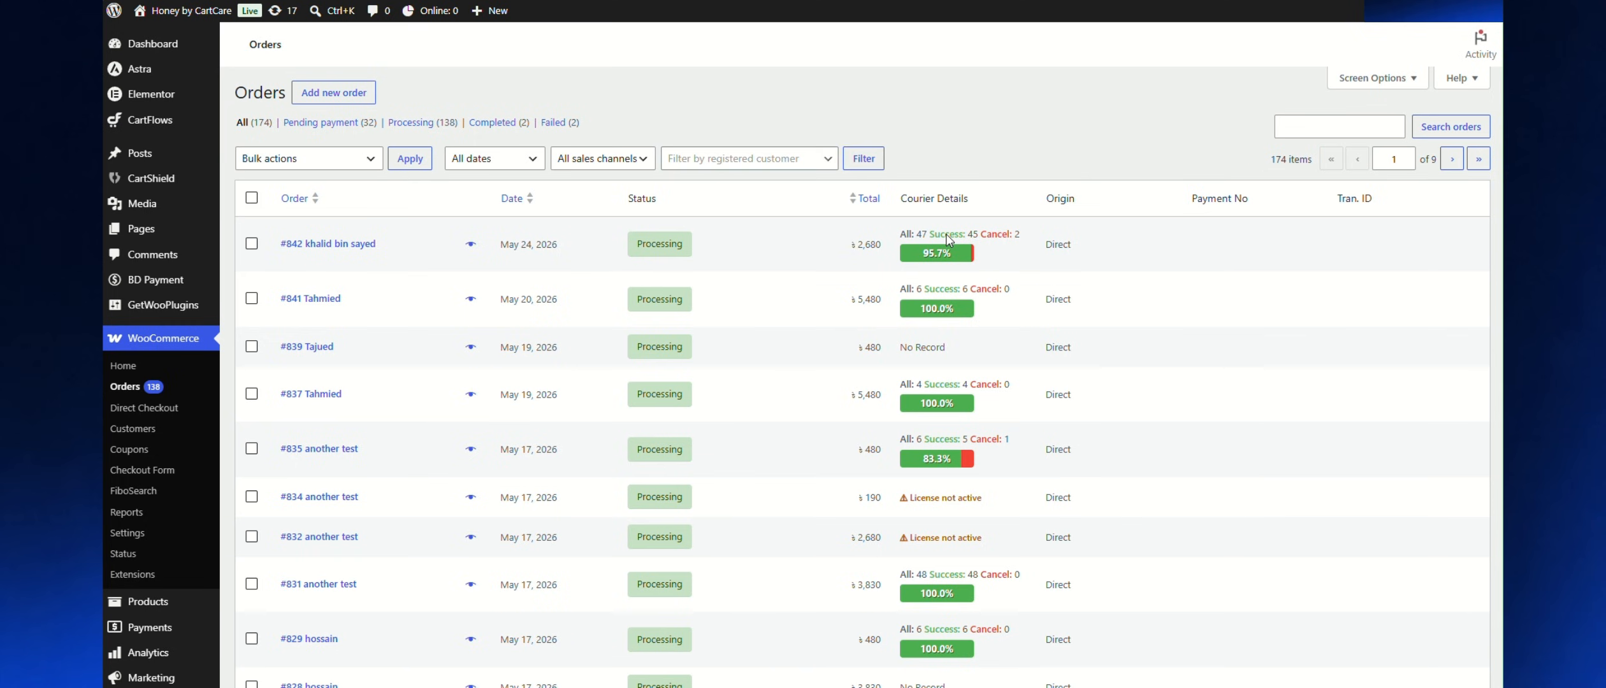
click(948, 240)
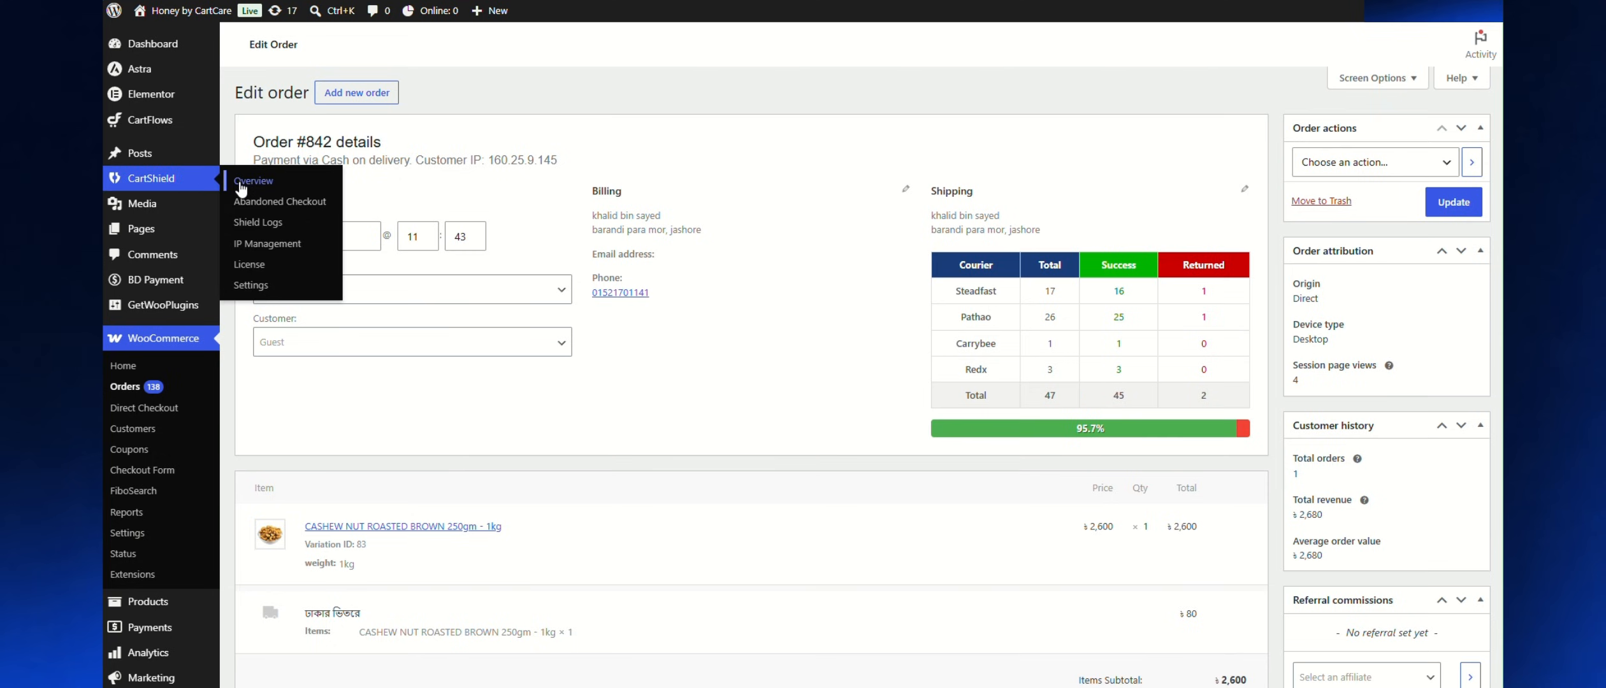
Open the CartShield overview and examine the Share Feedback form's type options, Subject field and Message field
click(241, 186)
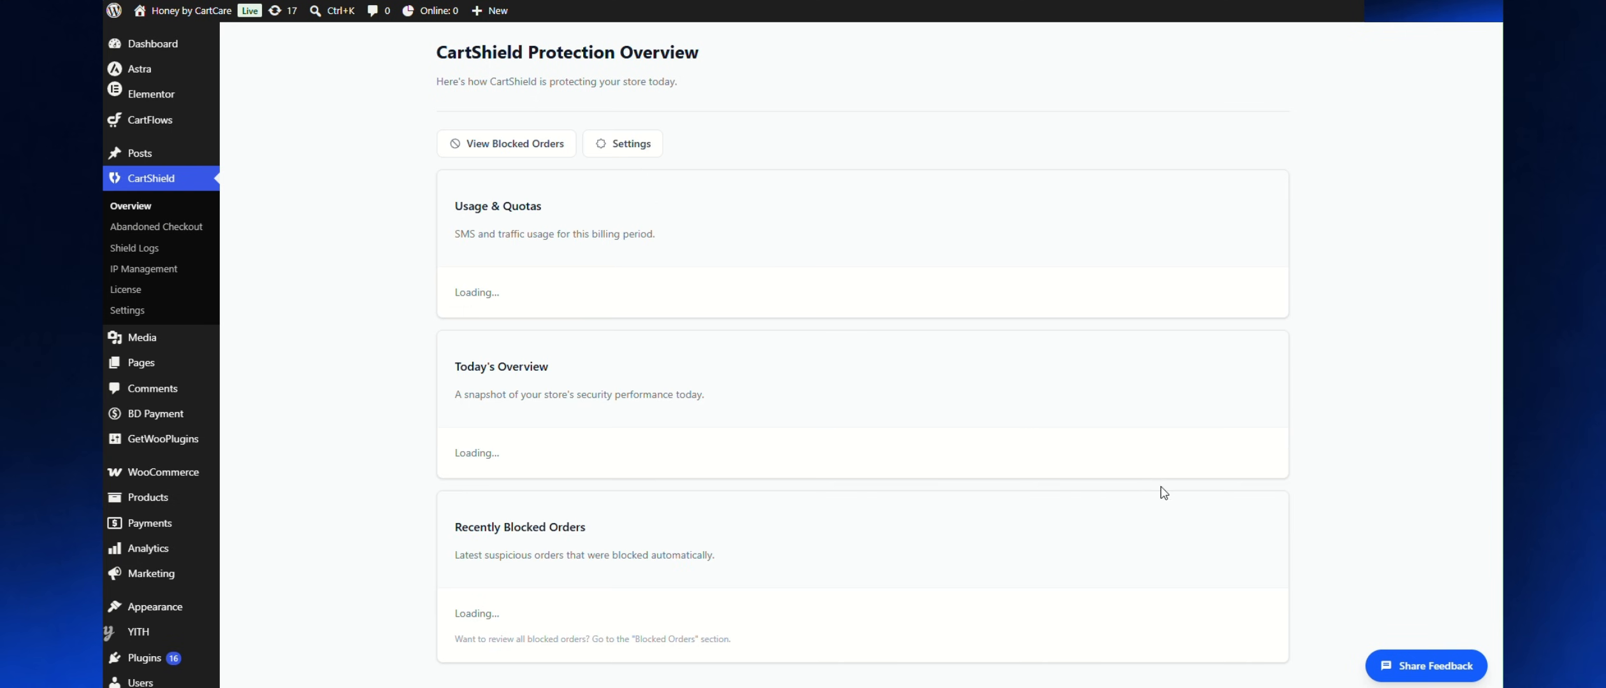
click(1435, 668)
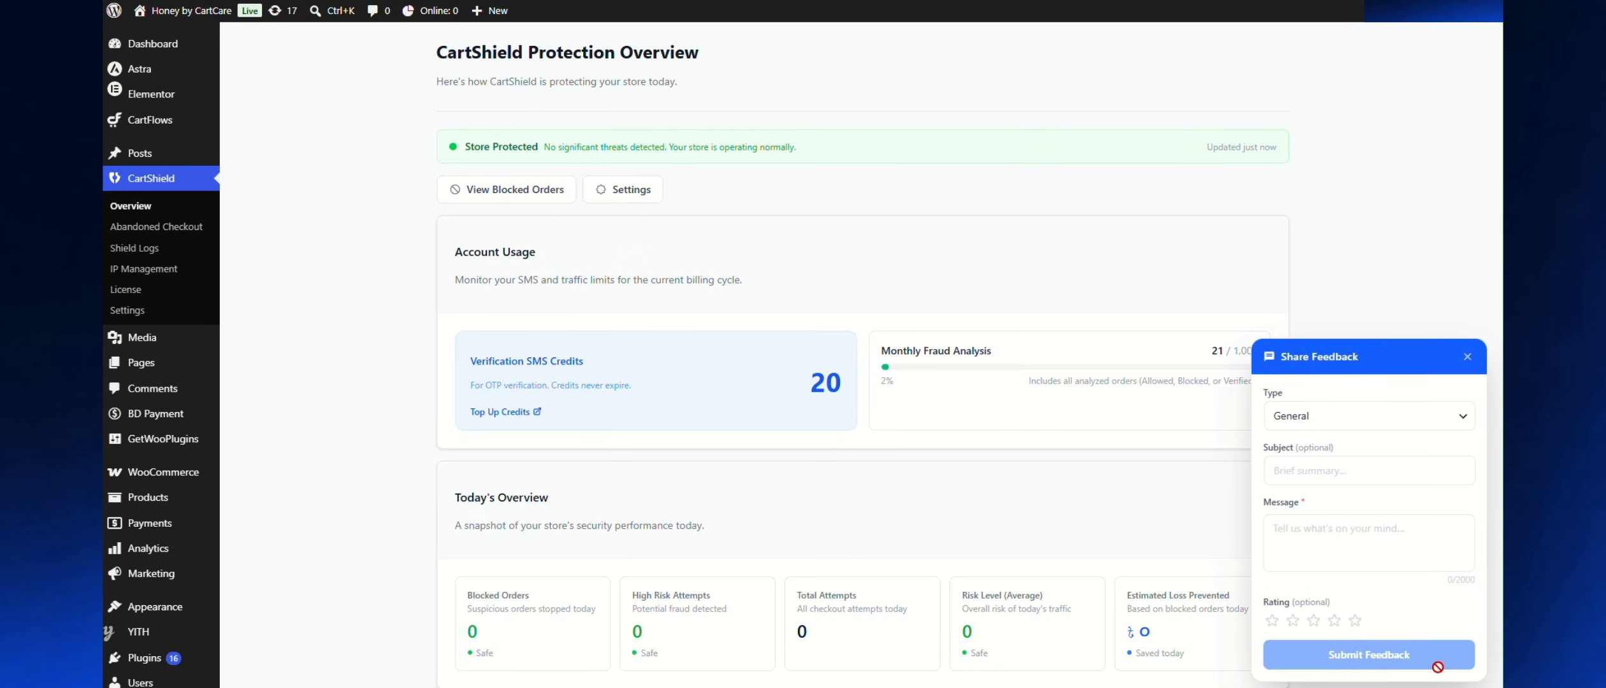
click(1332, 416)
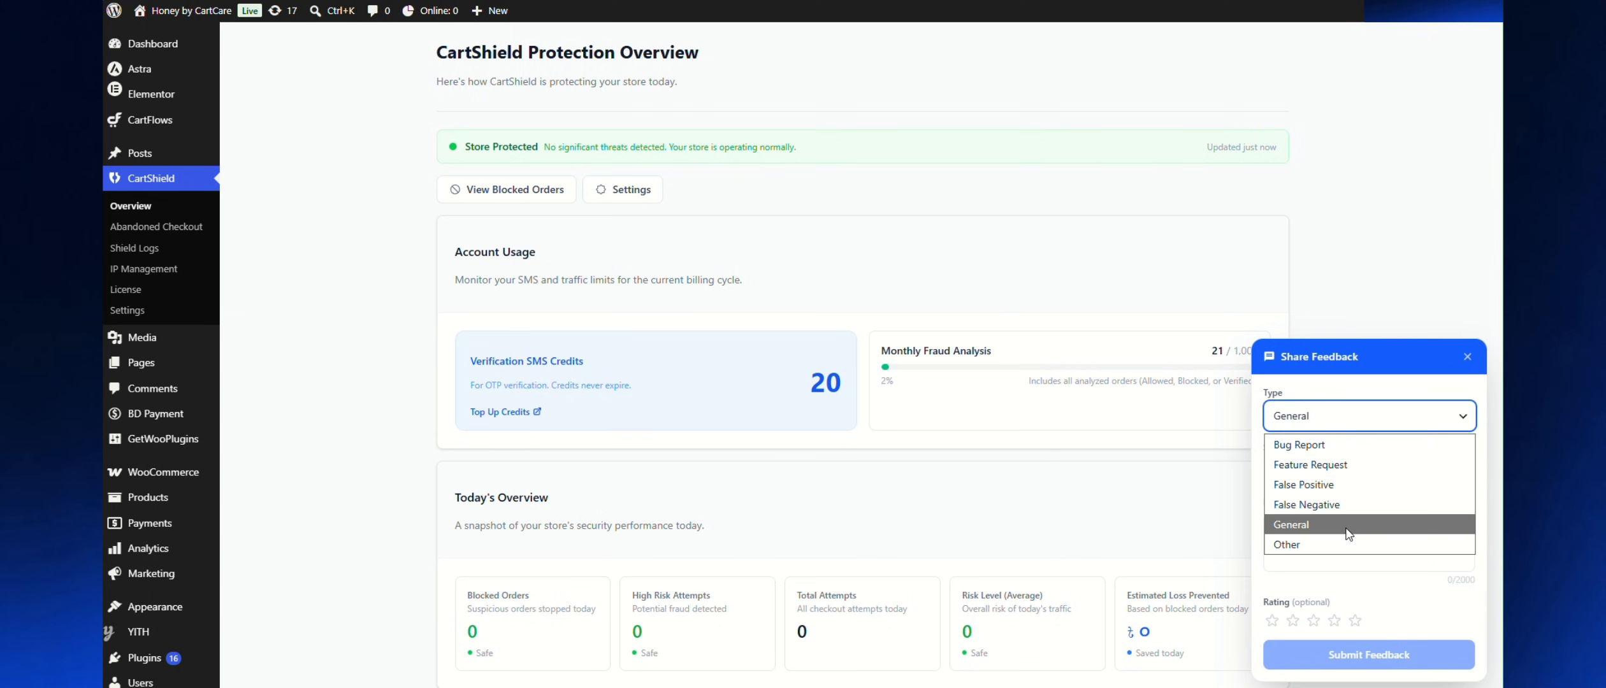
click(1332, 582)
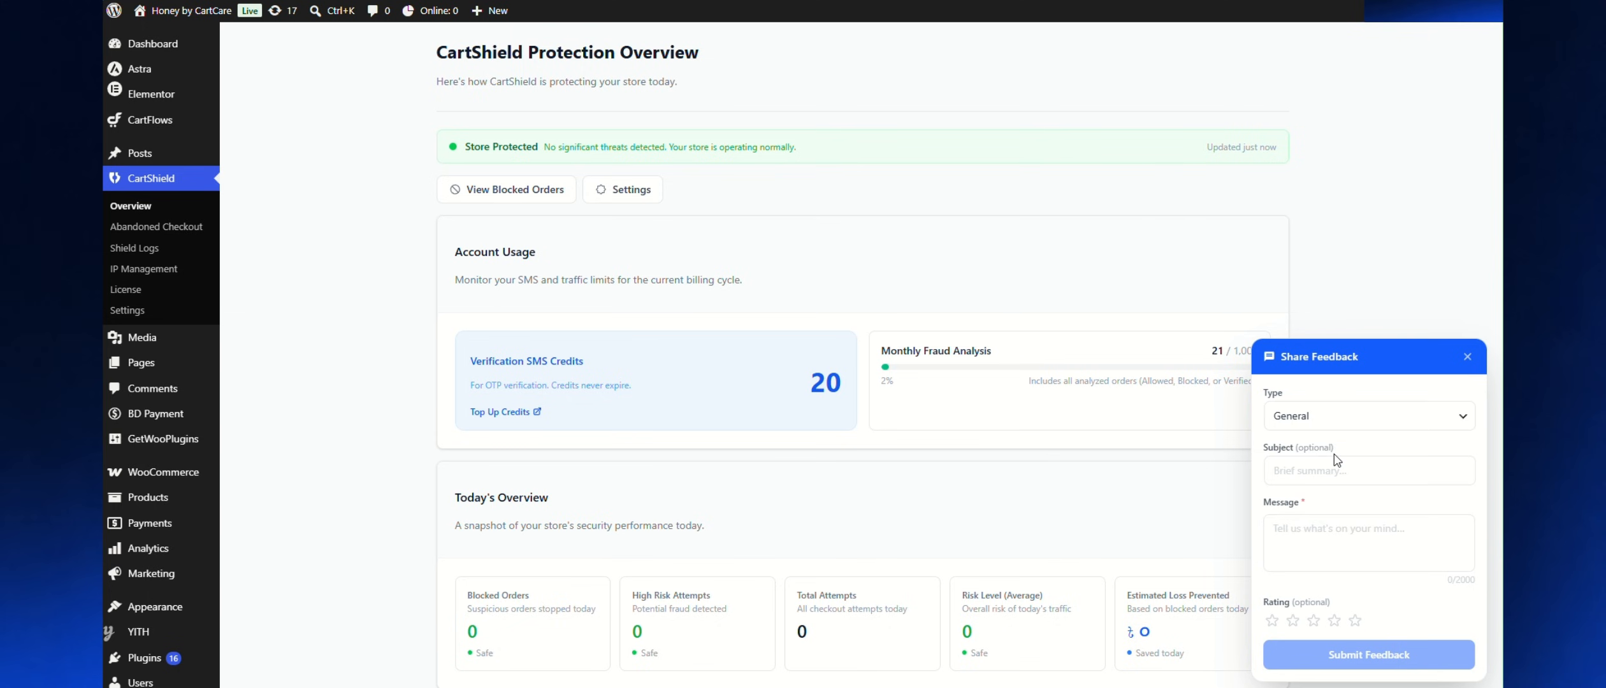
scroll(1346, 504, down, 1)
scroll(1357, 546, up, 1)
click(1346, 472)
click(1334, 538)
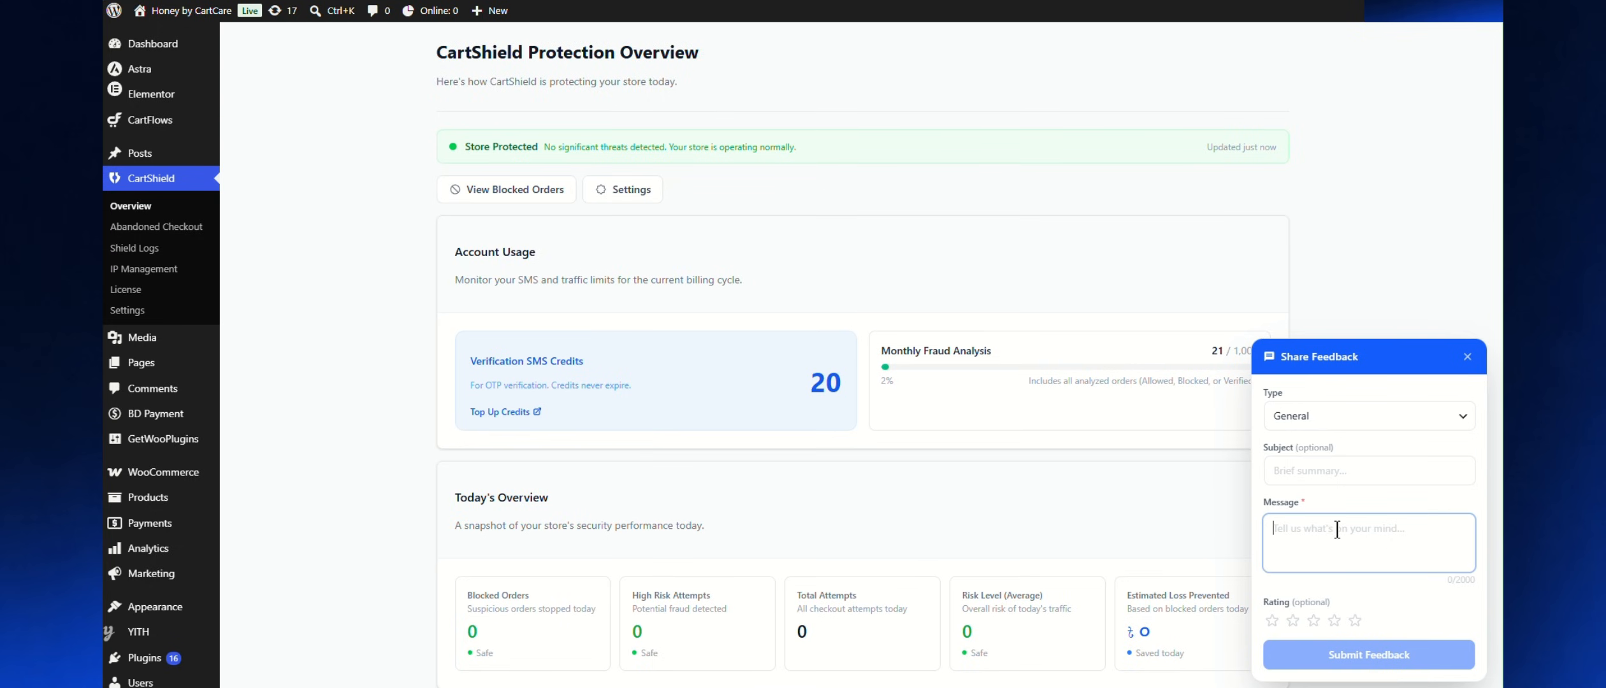